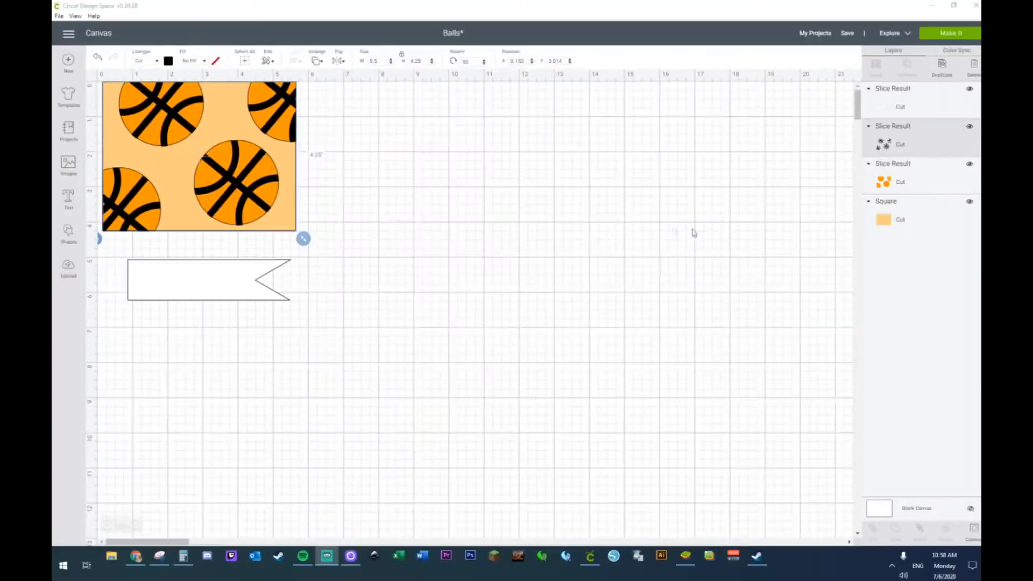
# Step: Undo the basketball card edits step by step until the canvas holds both the small and the large sets of sports balls
pyautogui.click(101, 58)
pyautogui.click(101, 58)
pyautogui.click(101, 58)
pyautogui.click(101, 58)
pyautogui.click(101, 58)
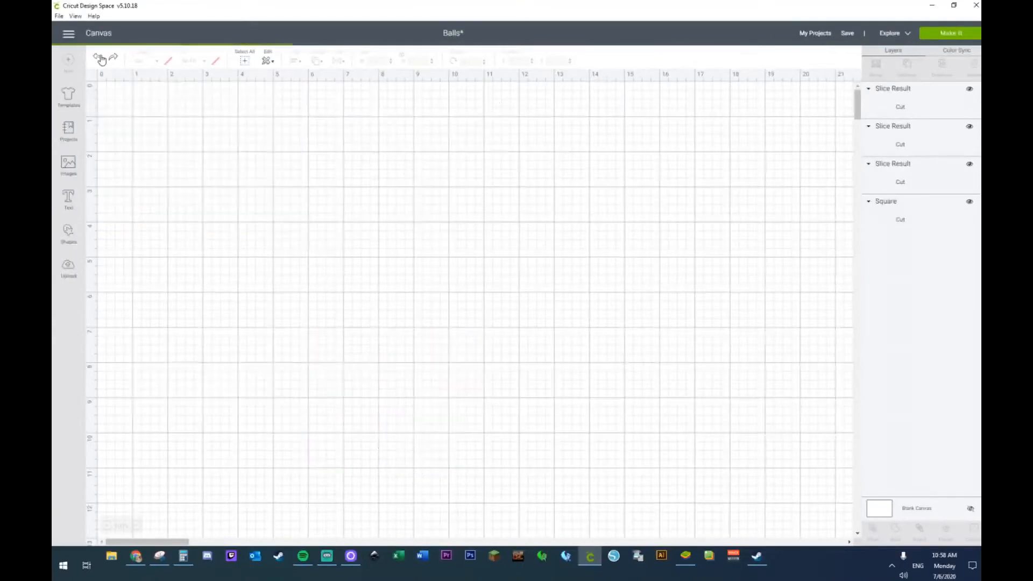
pyautogui.click(101, 58)
pyautogui.click(101, 58)
pyautogui.click(101, 59)
pyautogui.click(101, 58)
pyautogui.click(101, 58)
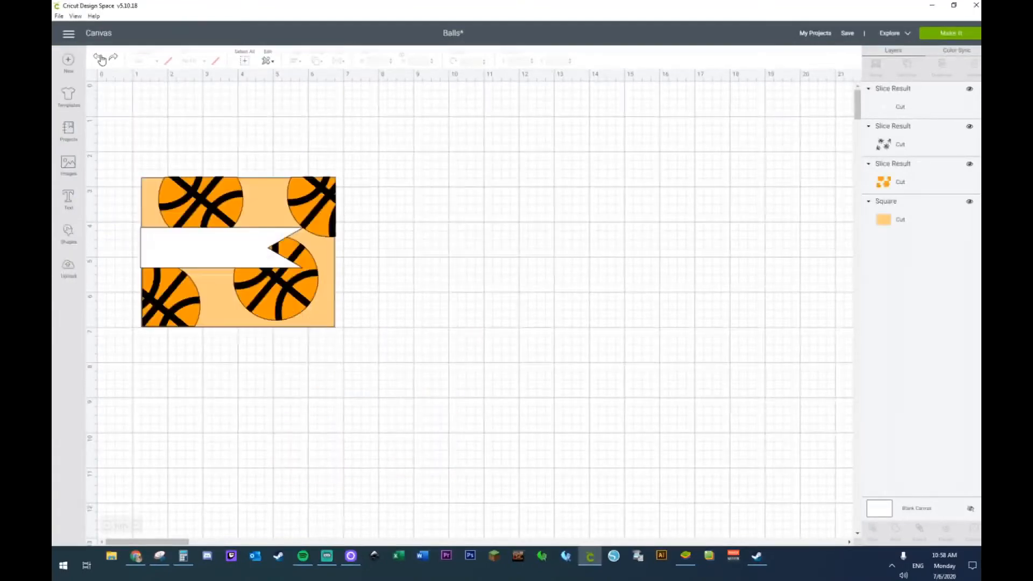
pyautogui.click(101, 58)
pyautogui.click(101, 58)
pyautogui.click(102, 58)
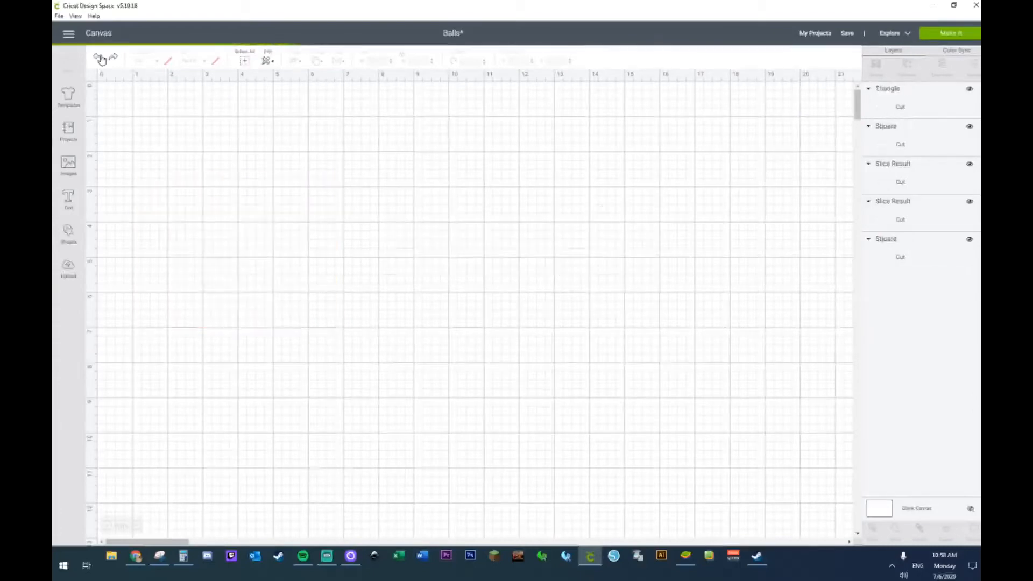
pyautogui.click(102, 58)
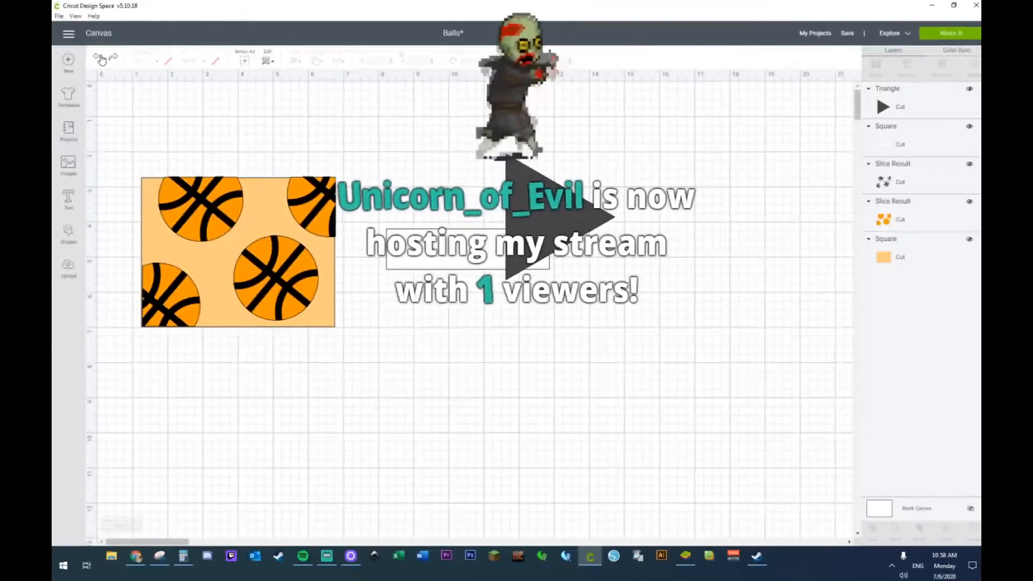
pyautogui.click(101, 58)
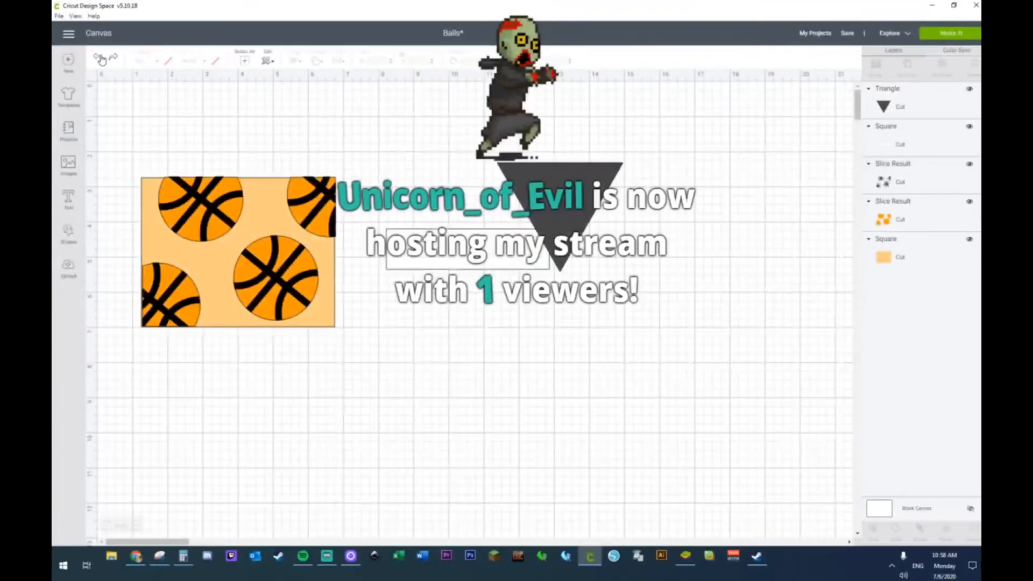
pyautogui.click(101, 58)
pyautogui.click(101, 58)
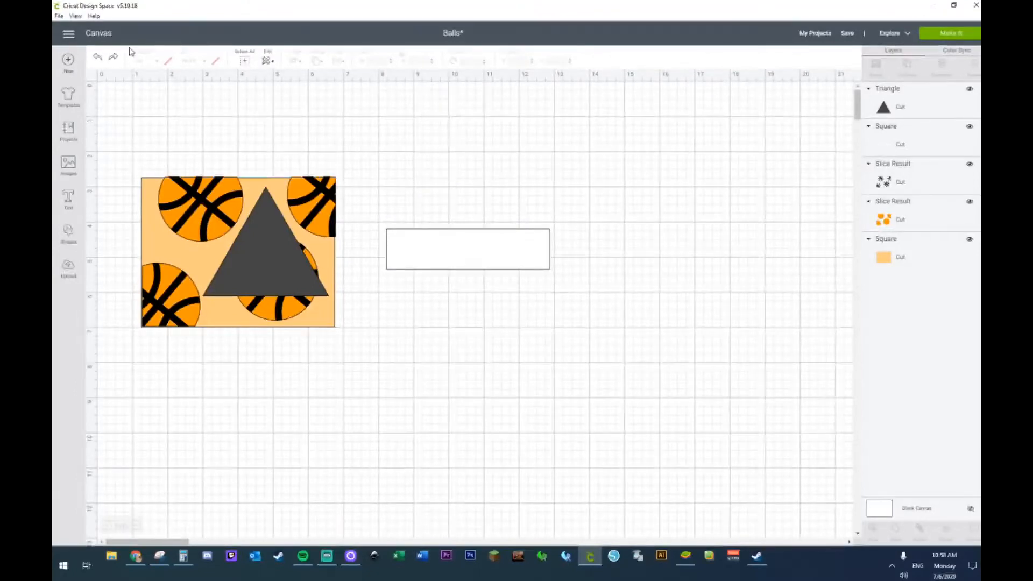
pyautogui.click(100, 59)
pyautogui.click(100, 58)
pyautogui.click(100, 57)
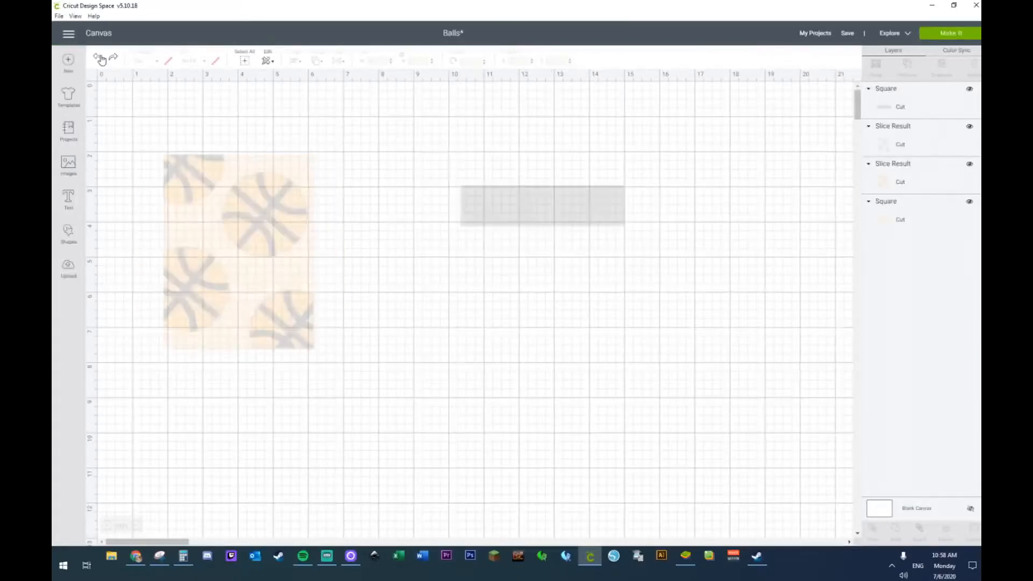
pyautogui.click(100, 57)
pyautogui.click(100, 57)
pyautogui.click(100, 57)
pyautogui.click(100, 57)
pyautogui.click(100, 57)
pyautogui.click(100, 57)
pyautogui.click(100, 57)
pyautogui.click(101, 57)
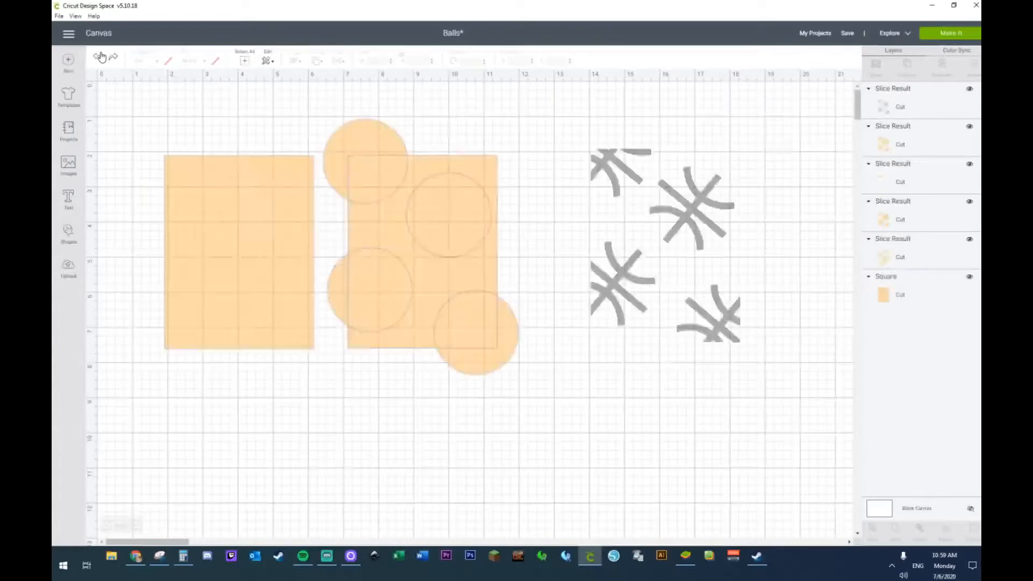
pyautogui.click(100, 57)
pyautogui.click(100, 57)
pyautogui.click(100, 57)
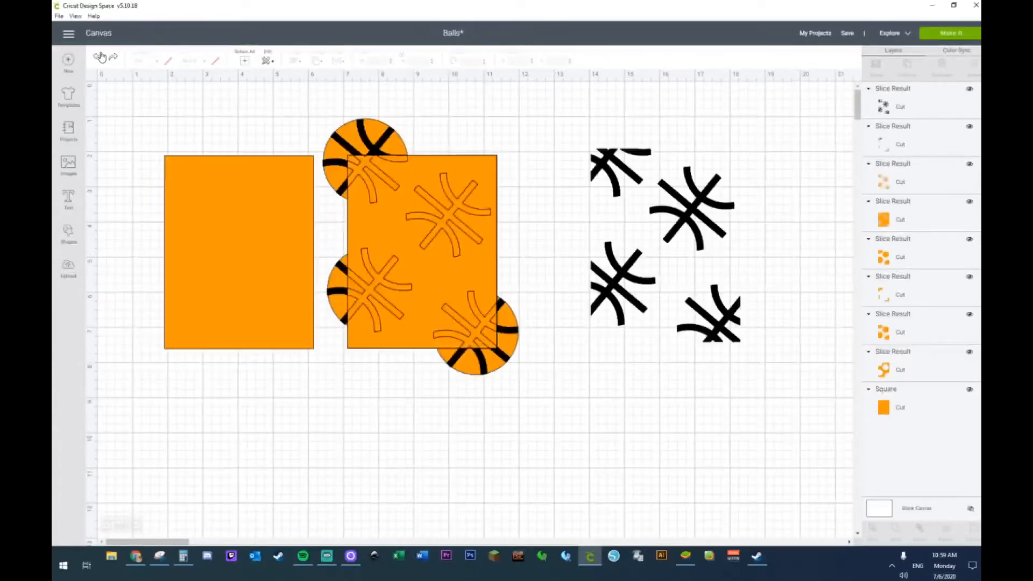
pyautogui.click(100, 57)
pyautogui.click(100, 57)
pyautogui.click(100, 57)
pyautogui.click(101, 57)
pyautogui.click(100, 57)
pyautogui.click(100, 57)
pyautogui.click(100, 57)
pyautogui.click(100, 57)
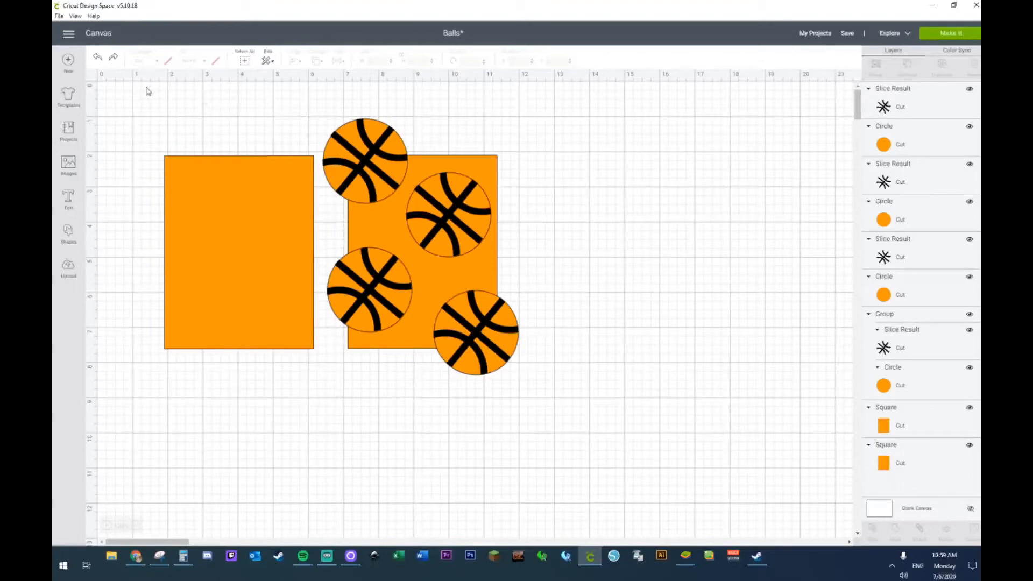
pyautogui.click(99, 60)
pyautogui.click(100, 59)
pyautogui.click(99, 60)
pyautogui.click(100, 60)
pyautogui.click(100, 60)
pyautogui.click(100, 60)
pyautogui.click(100, 60)
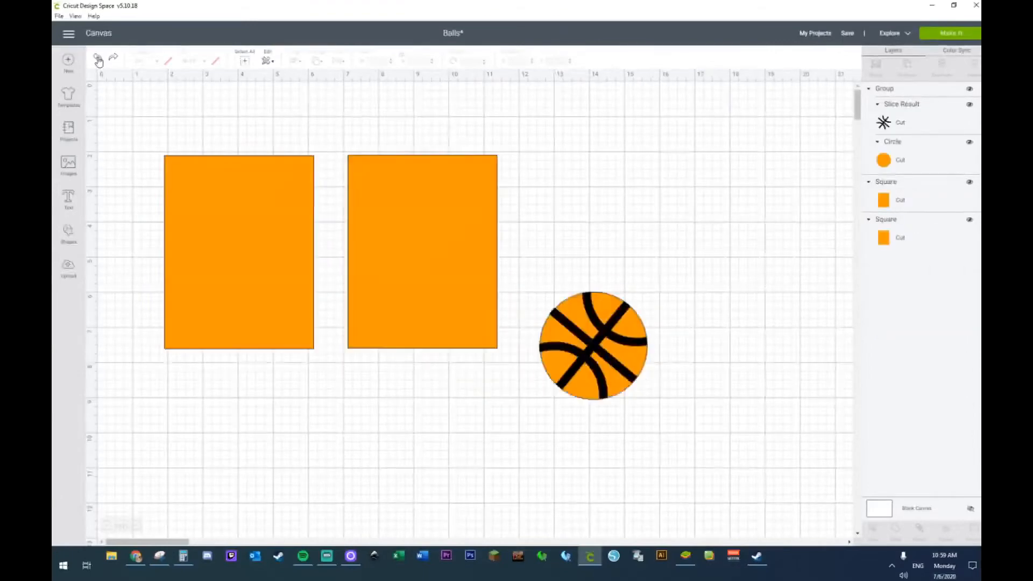
pyautogui.click(99, 59)
pyautogui.click(100, 60)
pyautogui.click(100, 60)
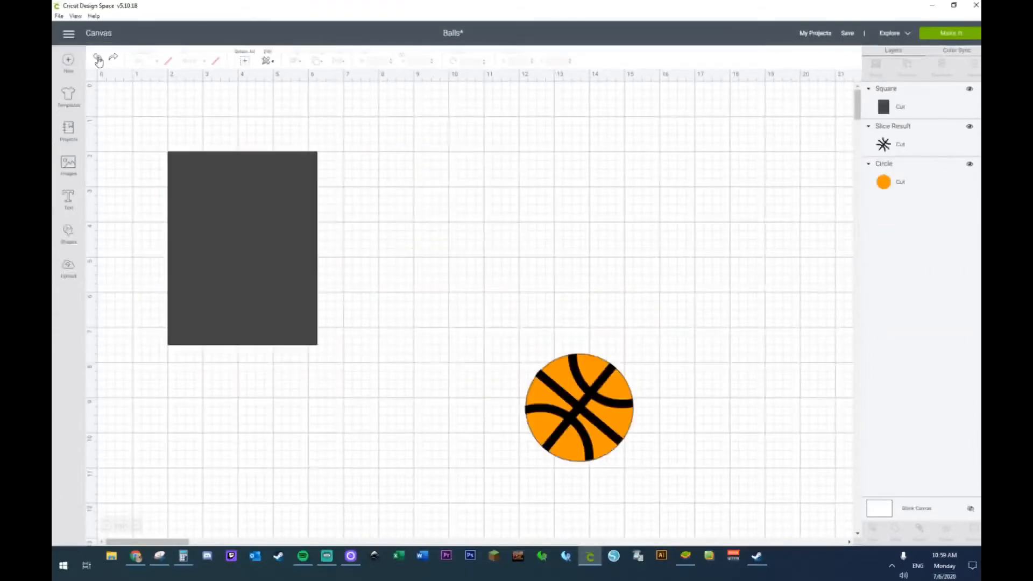
pyautogui.click(100, 60)
pyautogui.click(100, 59)
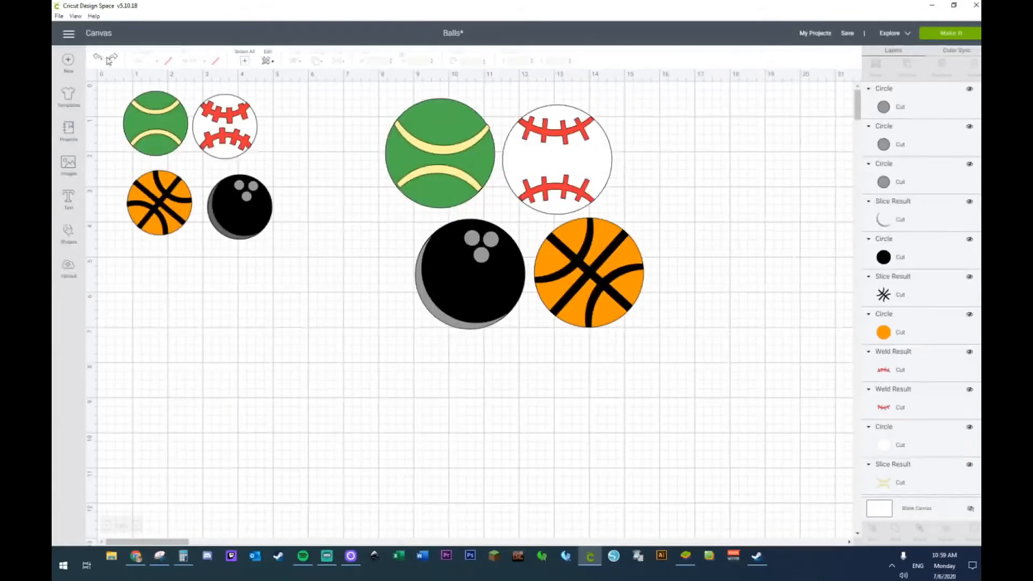
# Step: Delete the four large balls, keeping only the small set
pyautogui.moveTo(345, 116); pyautogui.dragTo(731, 378)
pyautogui.press('Delete')
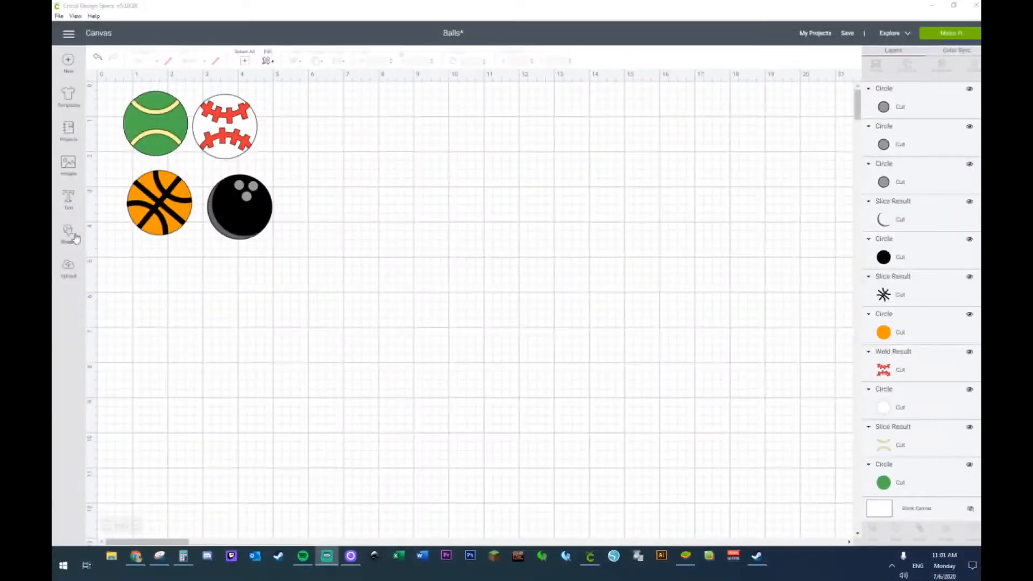
# Step: Add a circle in the open canvas area beside the small balls and color it green
pyautogui.click(69, 233)
pyautogui.click(148, 173)
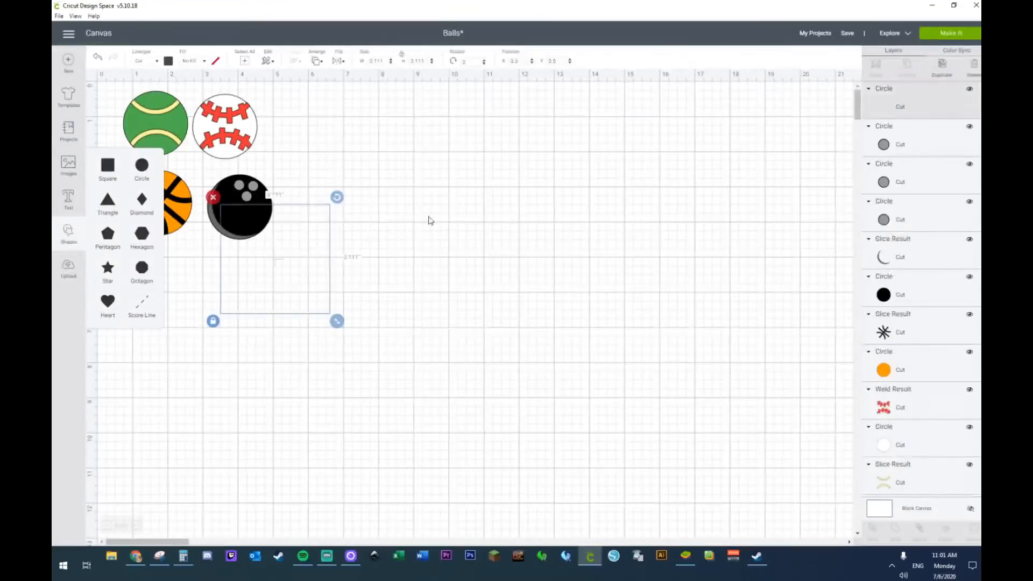
pyautogui.moveTo(280, 279); pyautogui.dragTo(437, 238)
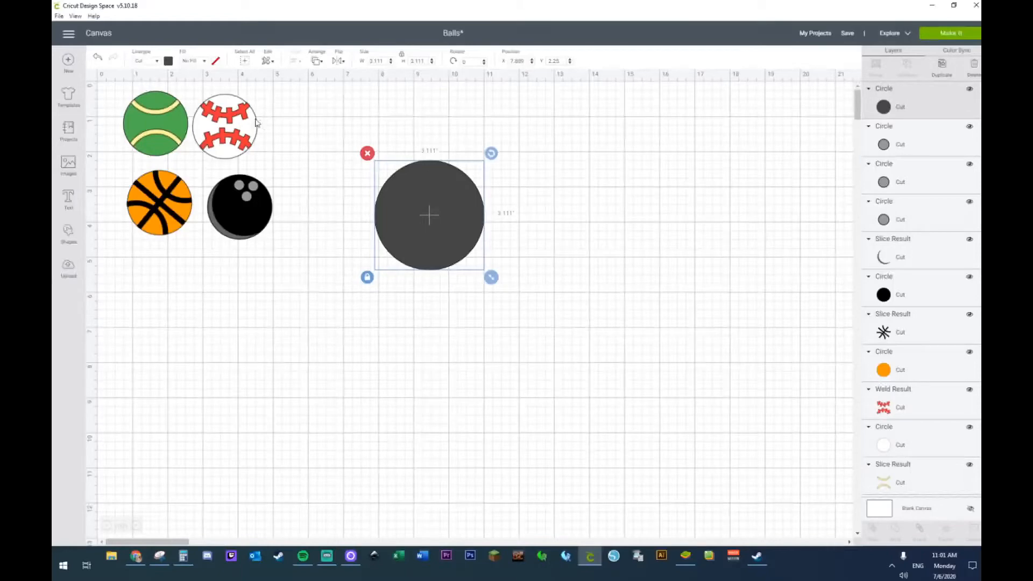
pyautogui.click(169, 60)
pyautogui.click(178, 96)
# Step: Duplicate the green circle, place the copy beside the original and recolor it light yellow
pyautogui.click(425, 231)
pyautogui.hotkey('ctrl', 'd')
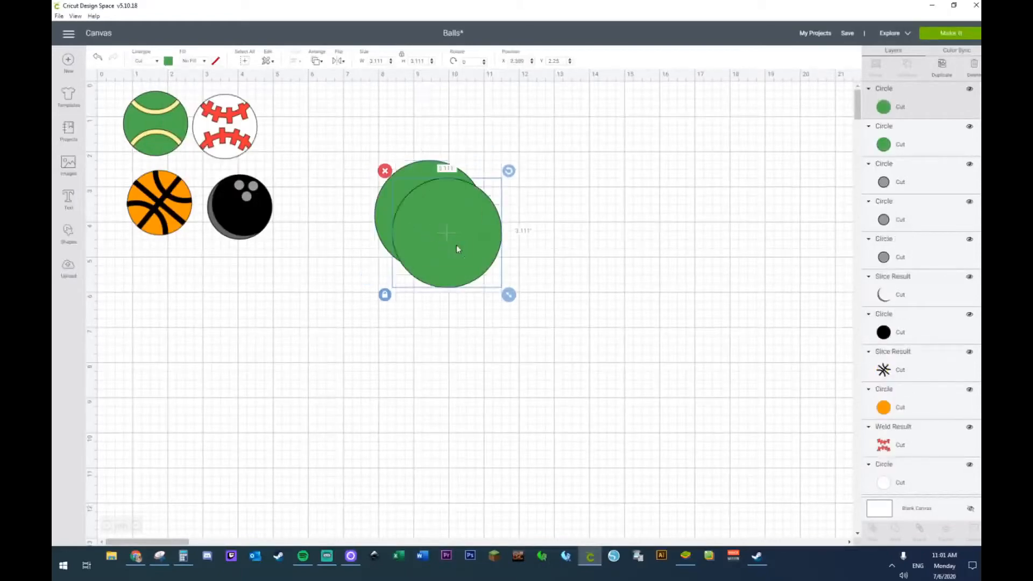
pyautogui.moveTo(457, 248); pyautogui.dragTo(585, 236)
pyautogui.click(168, 61)
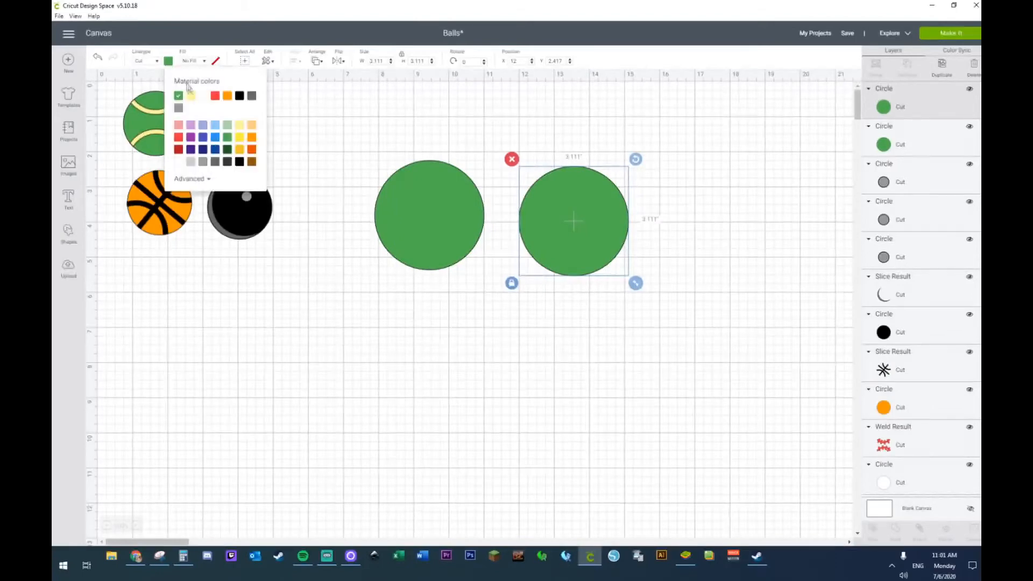
pyautogui.click(191, 97)
pyautogui.click(709, 291)
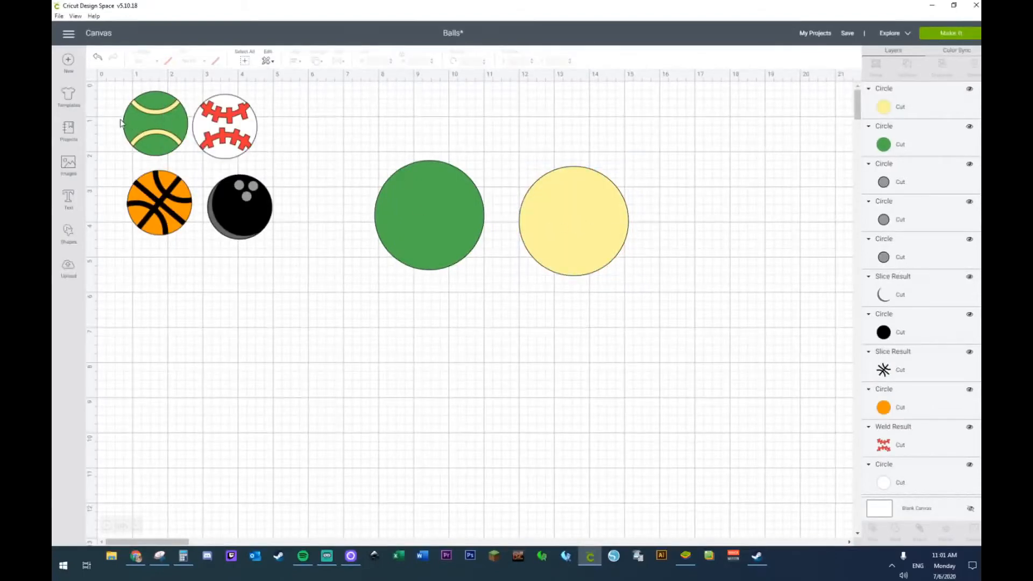
# Step: Shift the yellow circle away from the green one and duplicate it, with the copy overlapping the upper part of the original
pyautogui.click(583, 223)
pyautogui.moveTo(596, 224); pyautogui.dragTo(620, 191)
pyautogui.hotkey('ctrl', 'd')
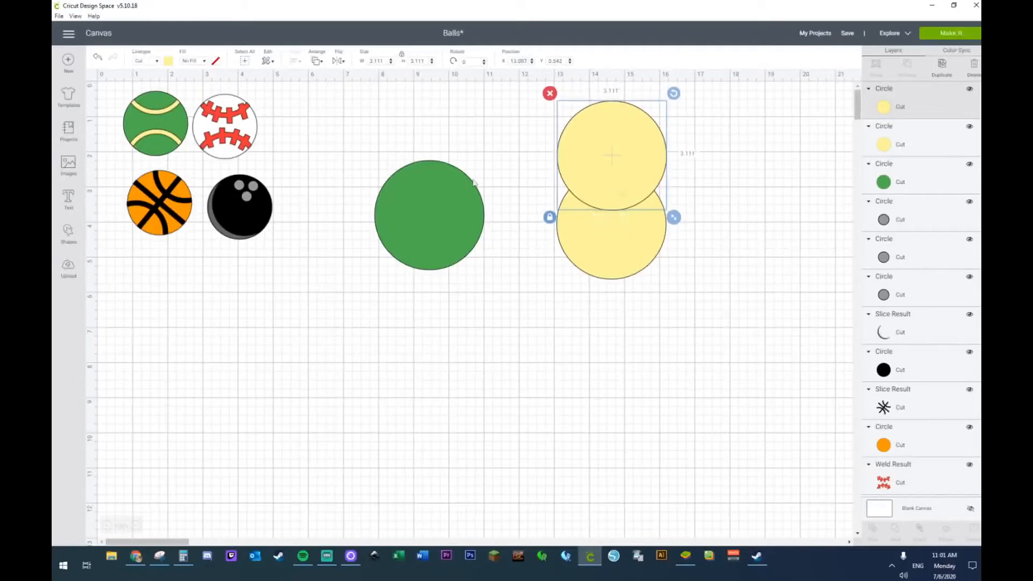
# Step: Center the two yellow circles horizontally on each other and slice them at their overlap
pyautogui.click(603, 306)
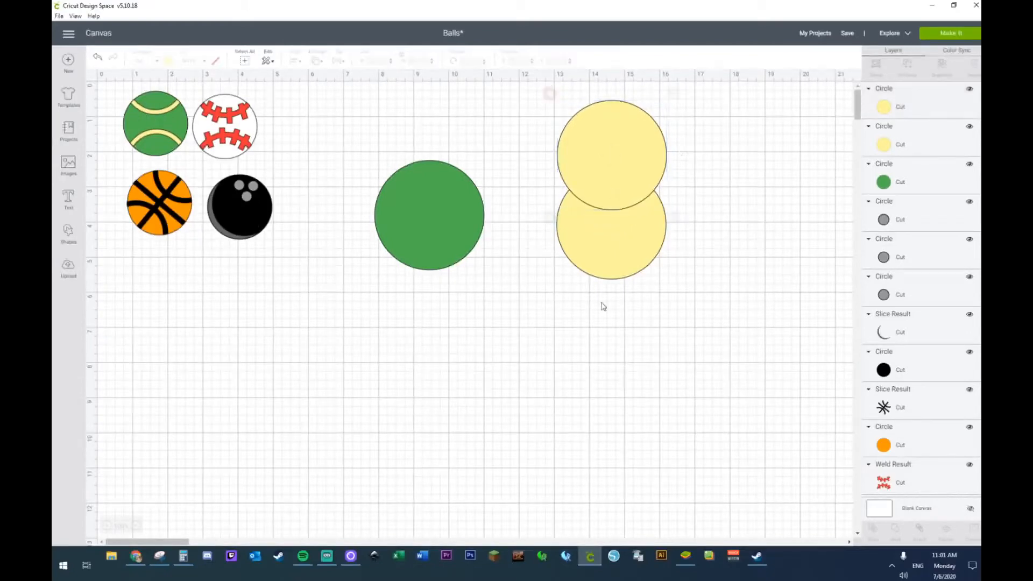
pyautogui.click(613, 198)
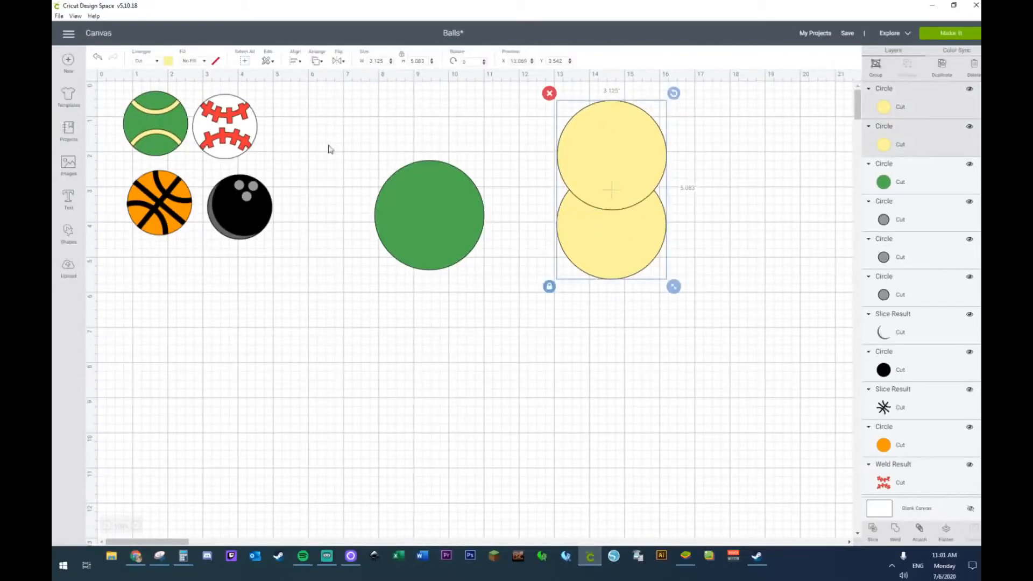
pyautogui.click(318, 62)
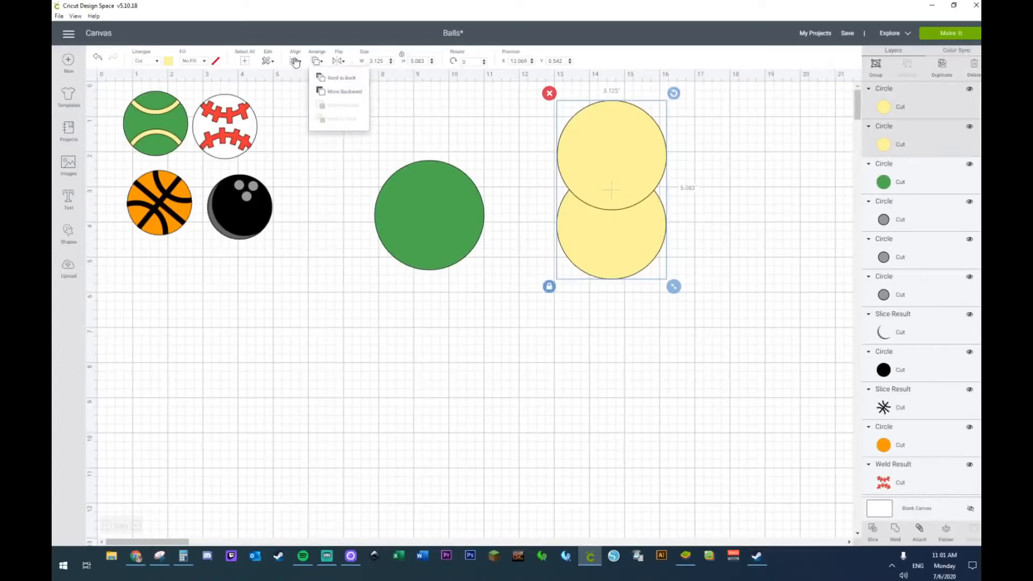
pyautogui.click(295, 62)
pyautogui.click(313, 103)
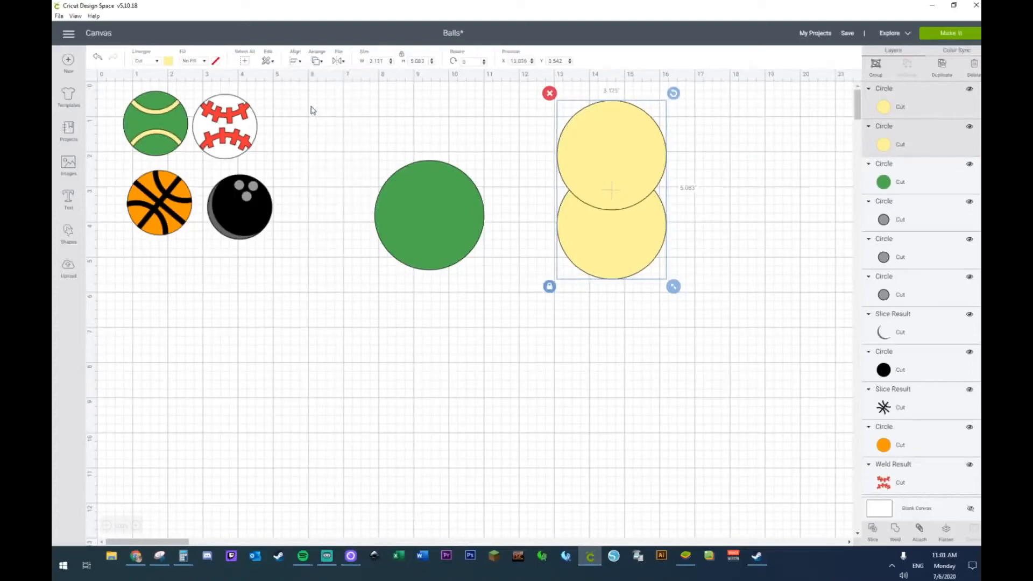
pyautogui.rightClick(627, 237)
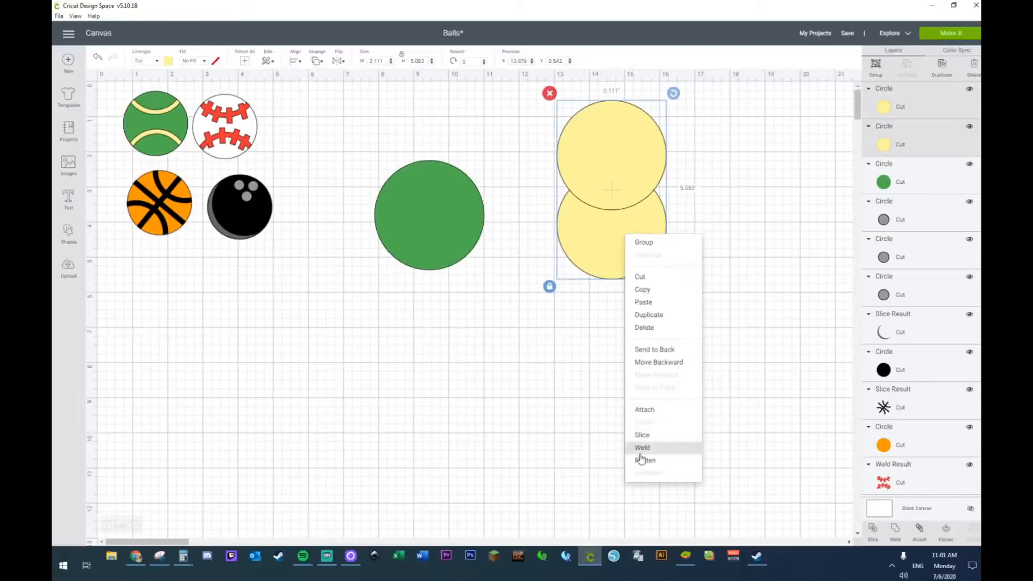
pyautogui.click(644, 433)
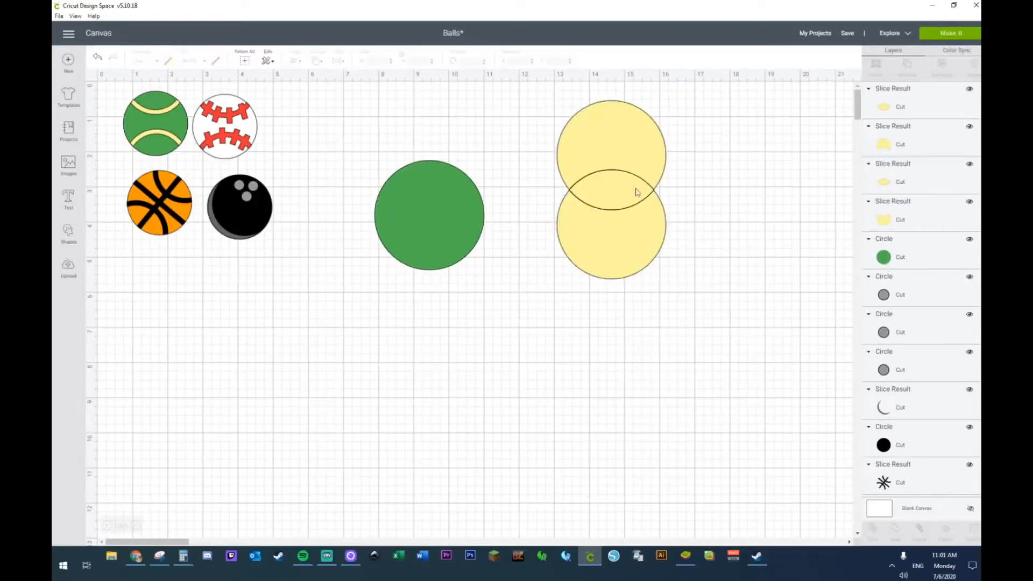
# Step: Move the lower yellow slice piece down clear of the others and flip the upper piece vertically
pyautogui.moveTo(595, 250); pyautogui.dragTo(596, 325)
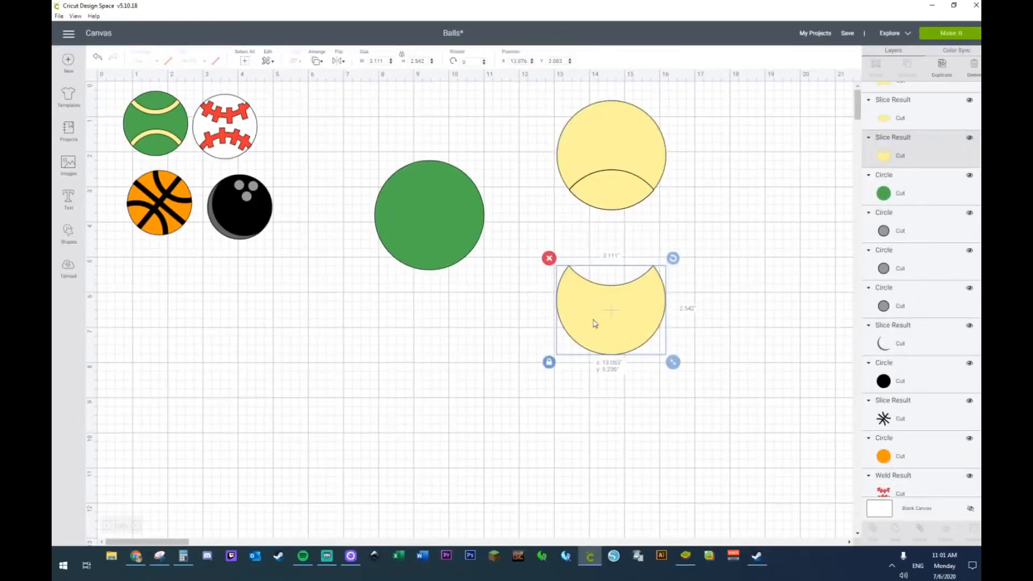
pyautogui.click(601, 154)
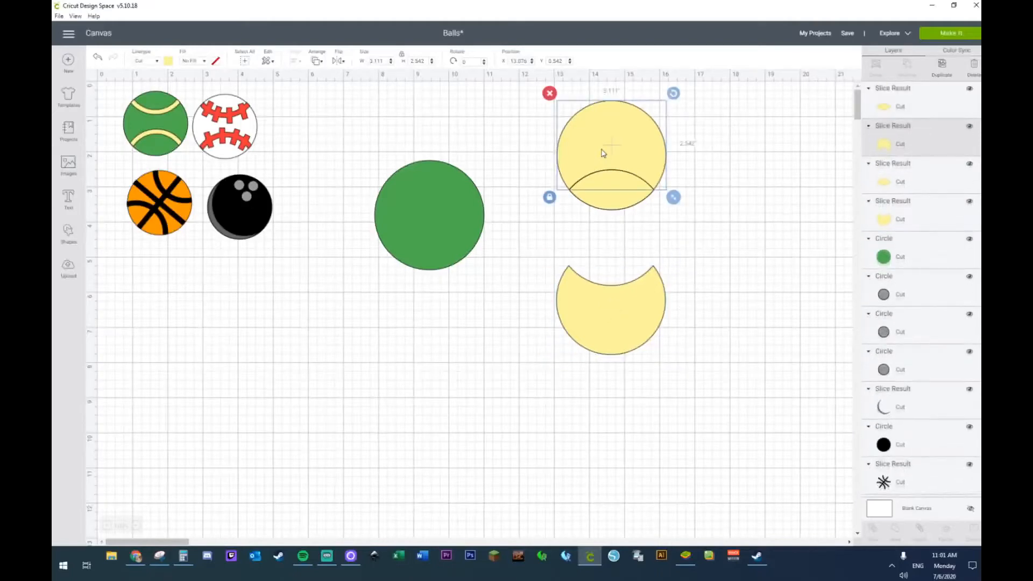
pyautogui.click(338, 61)
pyautogui.click(353, 90)
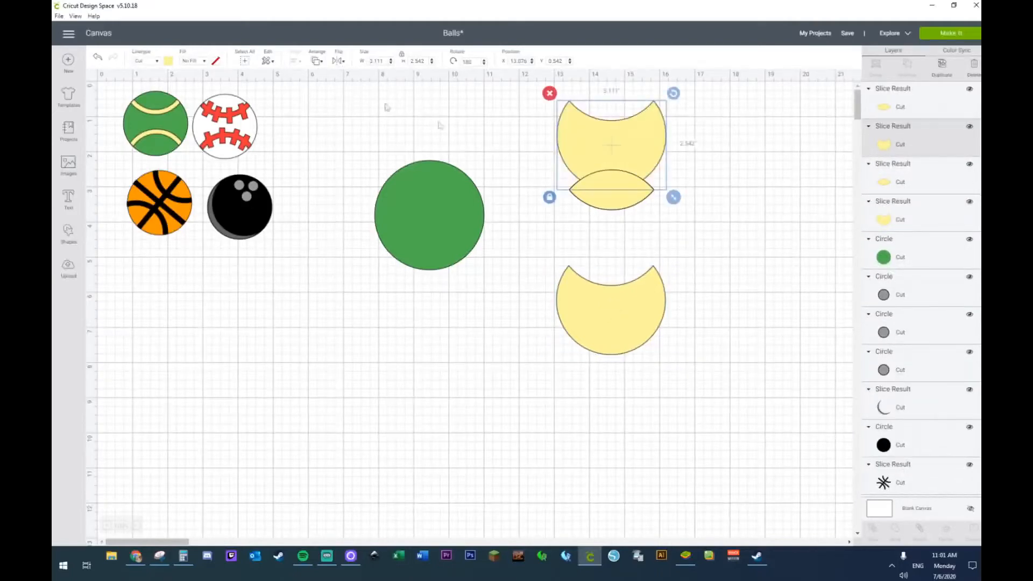
# Step: Send the flipped yellow piece to the front and nudge it down over the lens shape, leaving a thin crescent exposed
pyautogui.rightClick(605, 169)
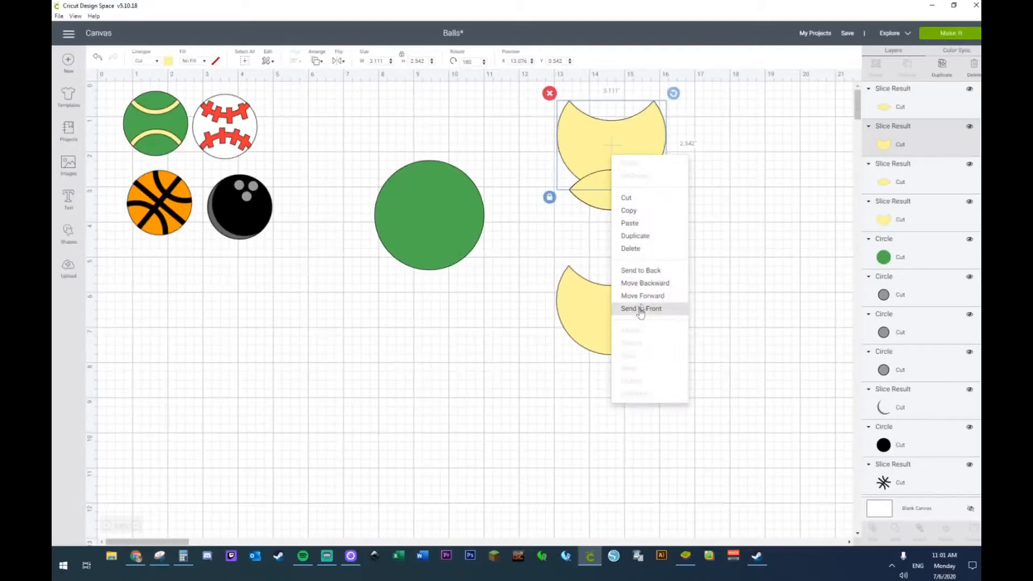
pyautogui.click(639, 307)
pyautogui.moveTo(606, 154); pyautogui.dragTo(606, 168)
pyautogui.click(609, 239)
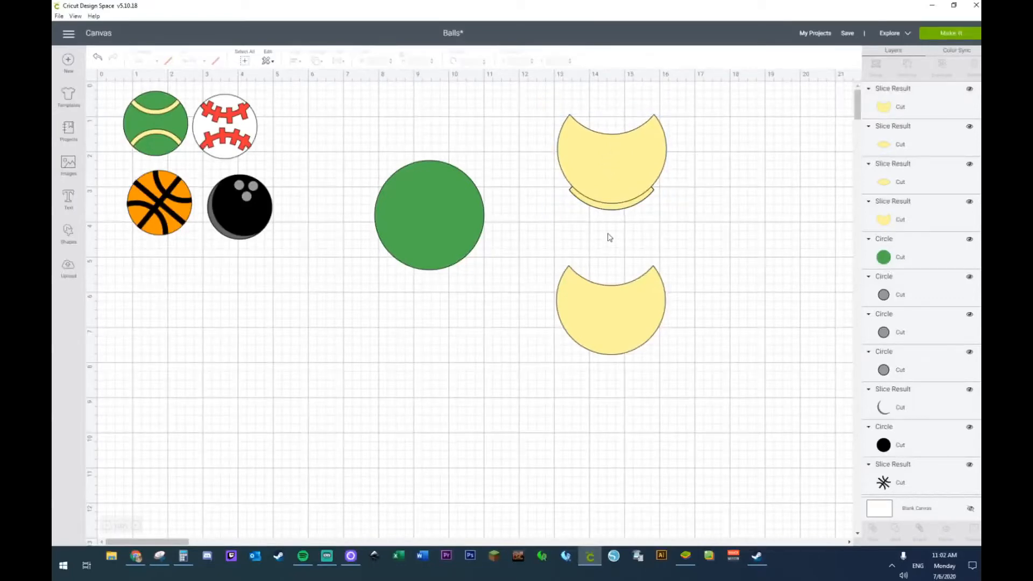
# Step: Delete the extra duplicate lens-shaped slice piece beneath the flipped yellow shape
pyautogui.moveTo(613, 138); pyautogui.dragTo(612, 138)
pyautogui.rightClick(612, 183)
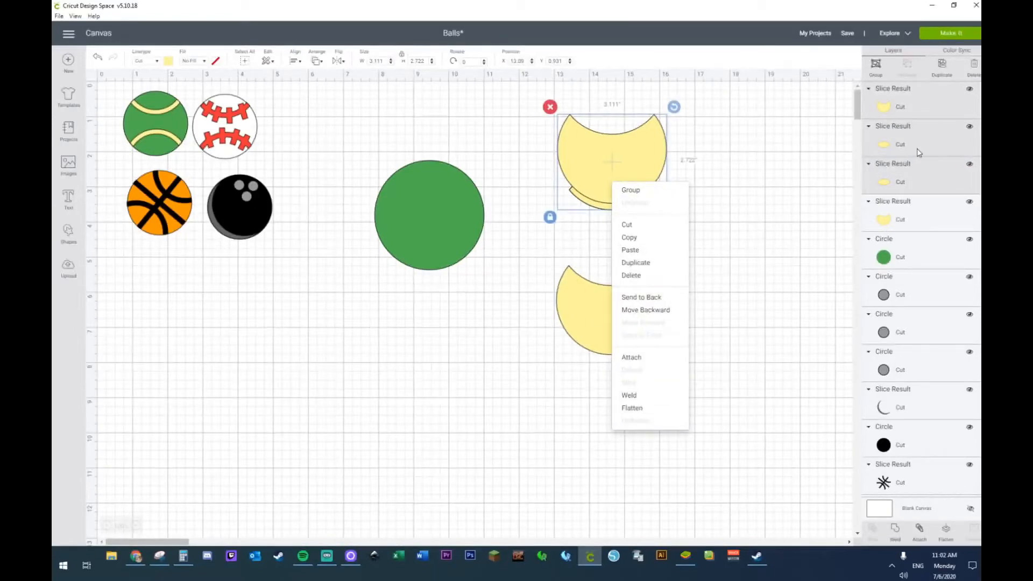
pyautogui.click(812, 186)
pyautogui.click(924, 181)
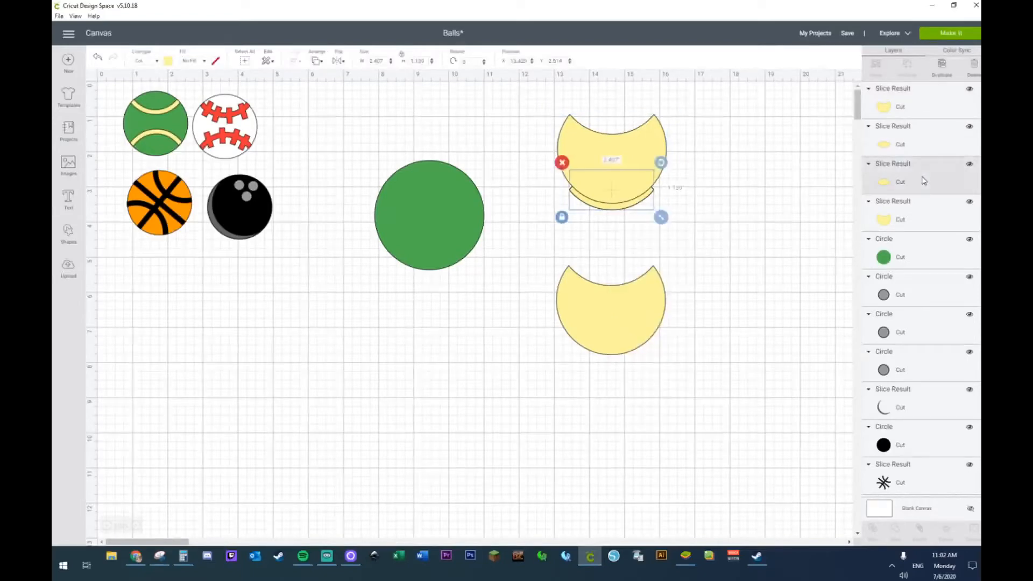
pyautogui.press('Delete')
# Step: Slice the remaining lens shape with the flipped yellow piece to cut out a thin curved seam
pyautogui.moveTo(632, 237); pyautogui.dragTo(610, 171)
pyautogui.rightClick(610, 171)
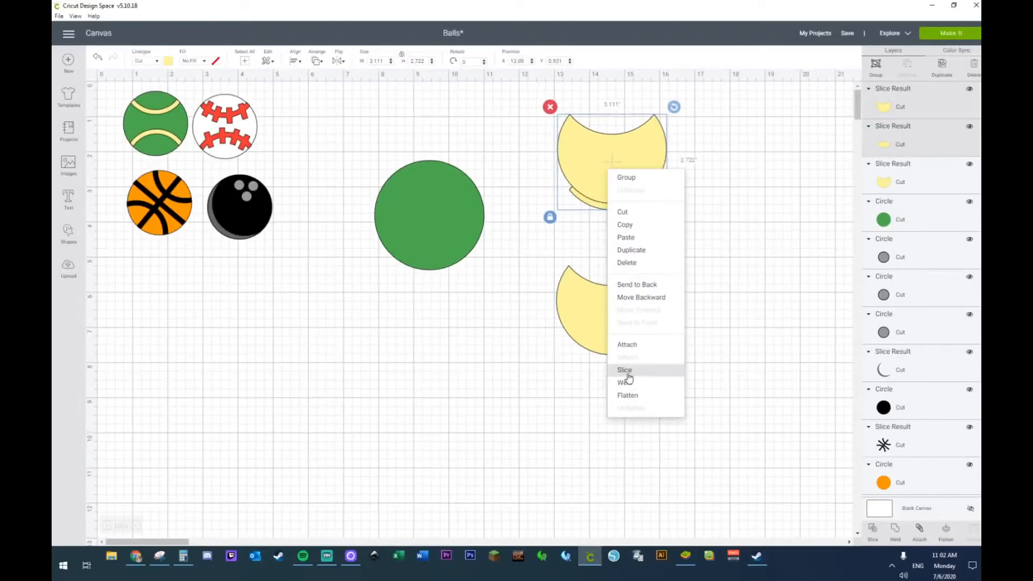
pyautogui.click(624, 370)
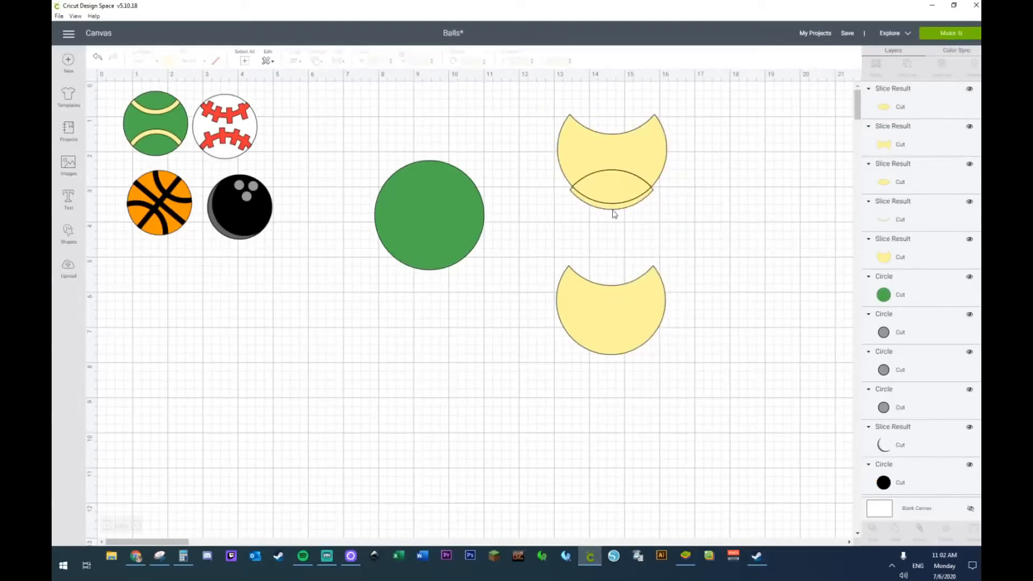
# Step: Move the thin yellow seam onto the upper part of the green circle and delete the leftover yellow slice pieces
pyautogui.moveTo(620, 208); pyautogui.dragTo(439, 202)
pyautogui.moveTo(530, 111); pyautogui.dragTo(695, 350)
pyautogui.press('Delete')
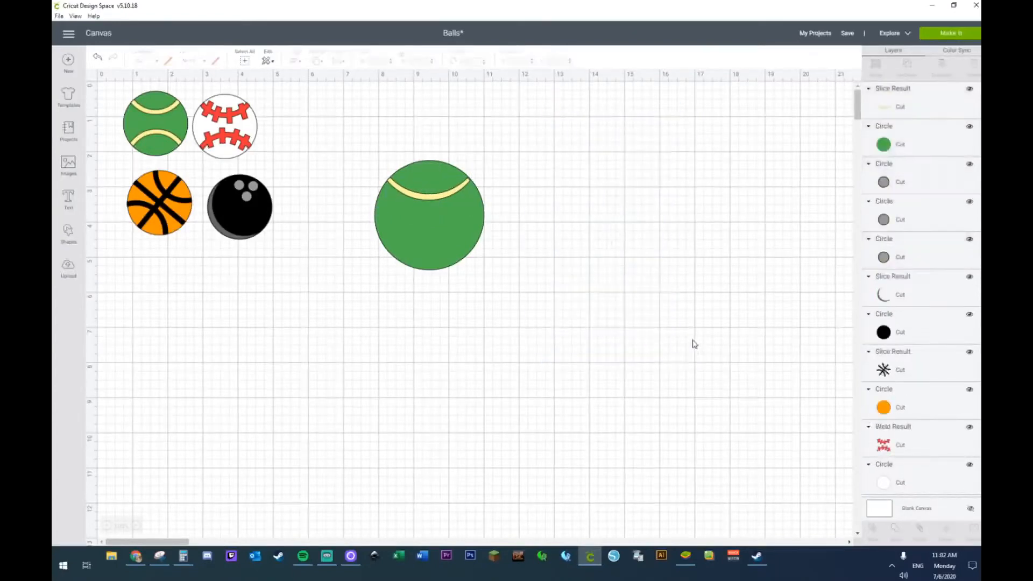
# Step: Duplicate the yellow seam, flip the copy vertically and place it across the lower part of the green circle
pyautogui.click(417, 197)
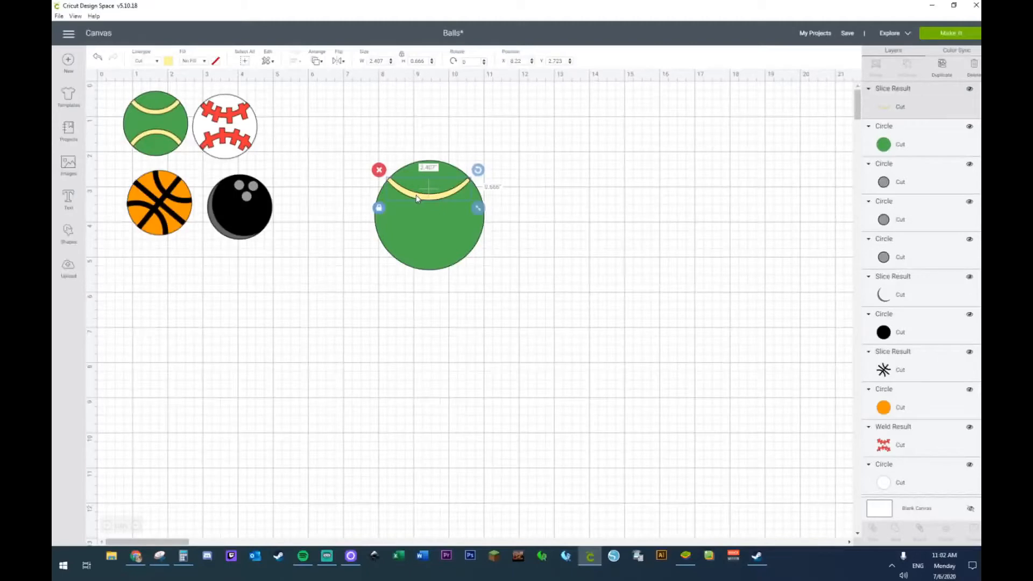
pyautogui.hotkey('ctrl', 'd')
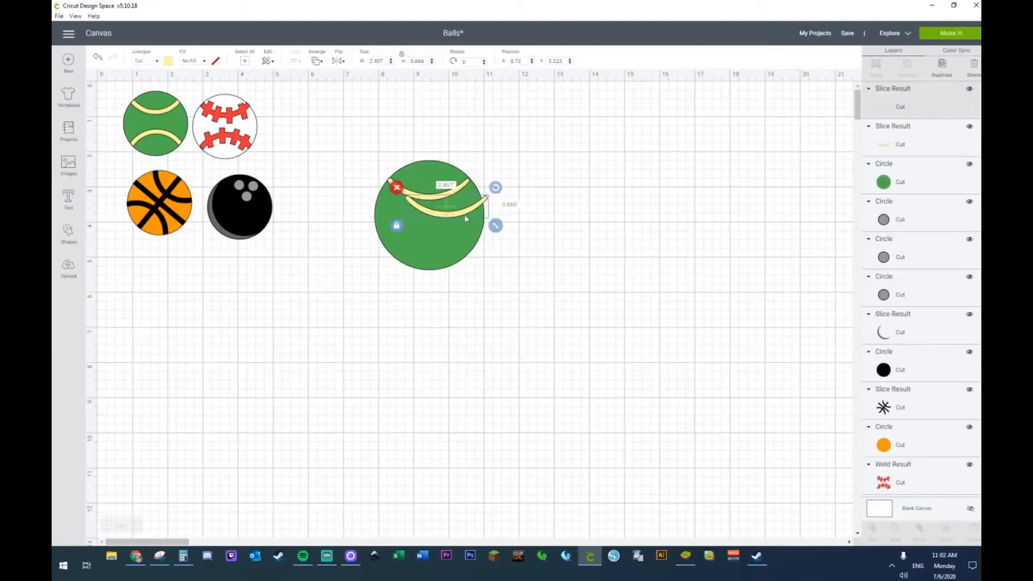
pyautogui.click(336, 63)
pyautogui.click(347, 92)
pyautogui.moveTo(477, 211); pyautogui.dragTo(464, 250)
pyautogui.click(570, 208)
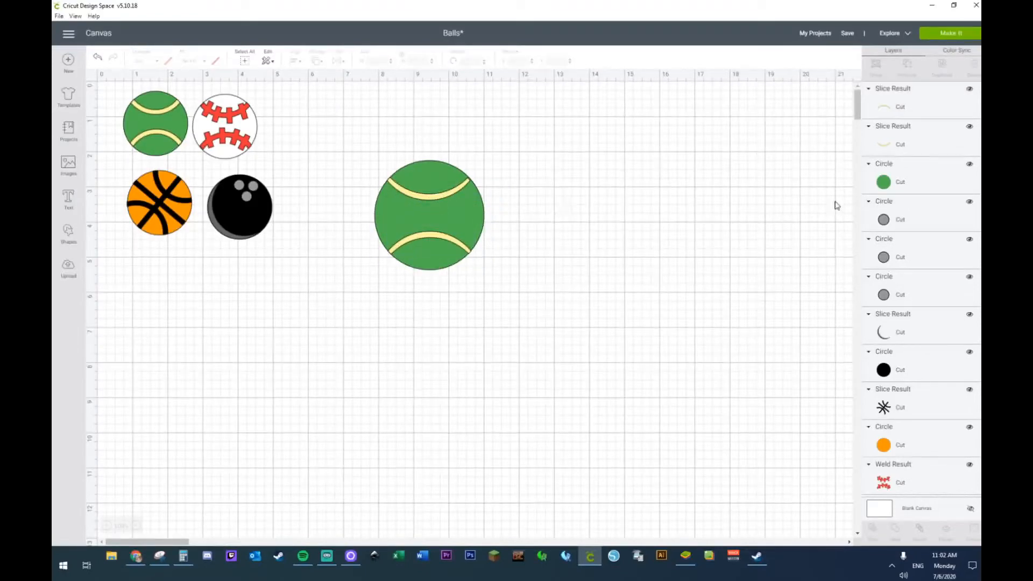
# Step: Move the whole large tennis ball with both seams up near the top edge of the canvas
pyautogui.moveTo(374, 148); pyautogui.dragTo(506, 299)
pyautogui.moveTo(431, 234); pyautogui.dragTo(391, 161)
pyautogui.click(482, 174)
# Step: Duplicate the large green circle, color the copy white and place it to the right of the tennis ball
pyautogui.click(383, 150)
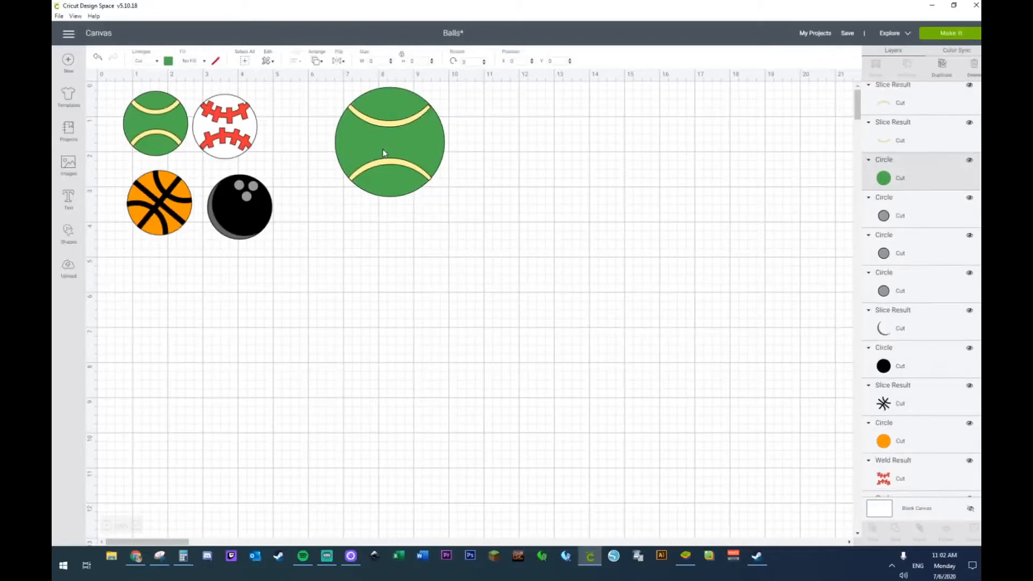
pyautogui.hotkey('ctrl', 'd')
pyautogui.moveTo(405, 153); pyautogui.dragTo(570, 174)
pyautogui.click(169, 62)
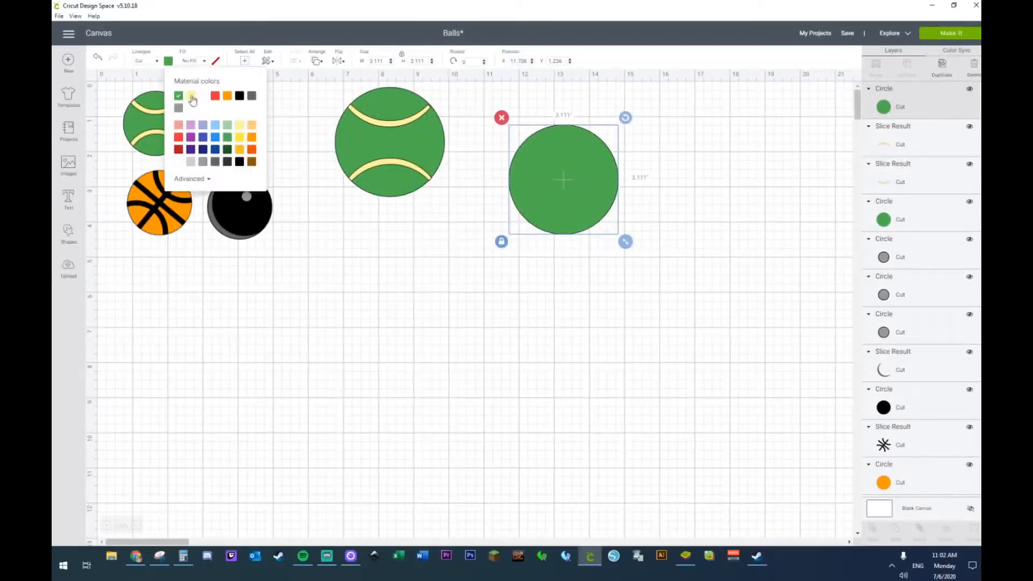
pyautogui.click(202, 95)
pyautogui.moveTo(580, 178); pyautogui.dragTo(521, 383)
pyautogui.hotkey('ctrl', 'd')
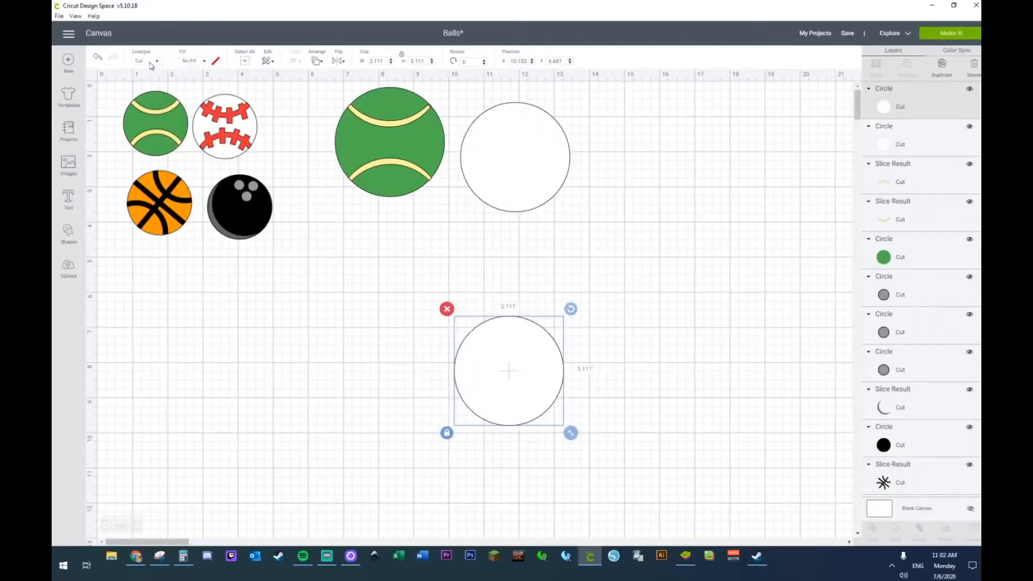
pyautogui.click(167, 63)
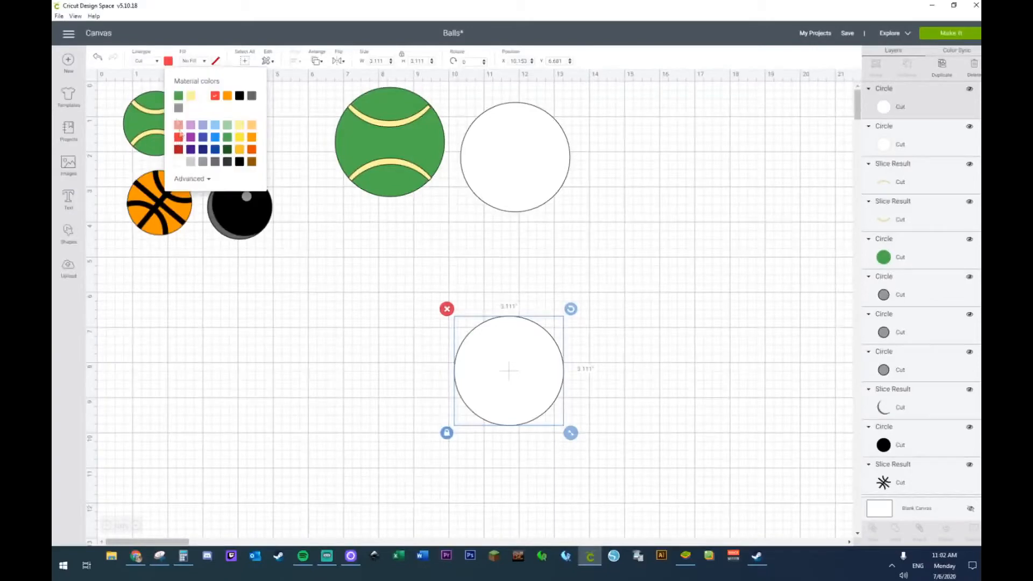
pyautogui.click(180, 138)
pyautogui.click(407, 411)
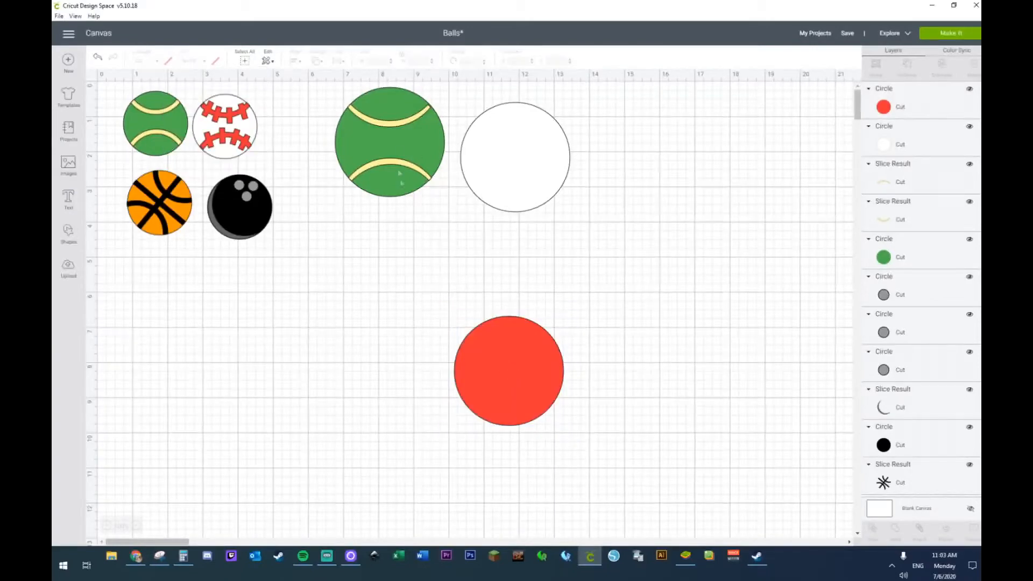
pyautogui.click(541, 390)
pyautogui.click(384, 261)
# Step: Place a copy of the tennis ball's upper seam in the empty area below the ball and delete the red circle
pyautogui.click(391, 129)
pyautogui.click(392, 124)
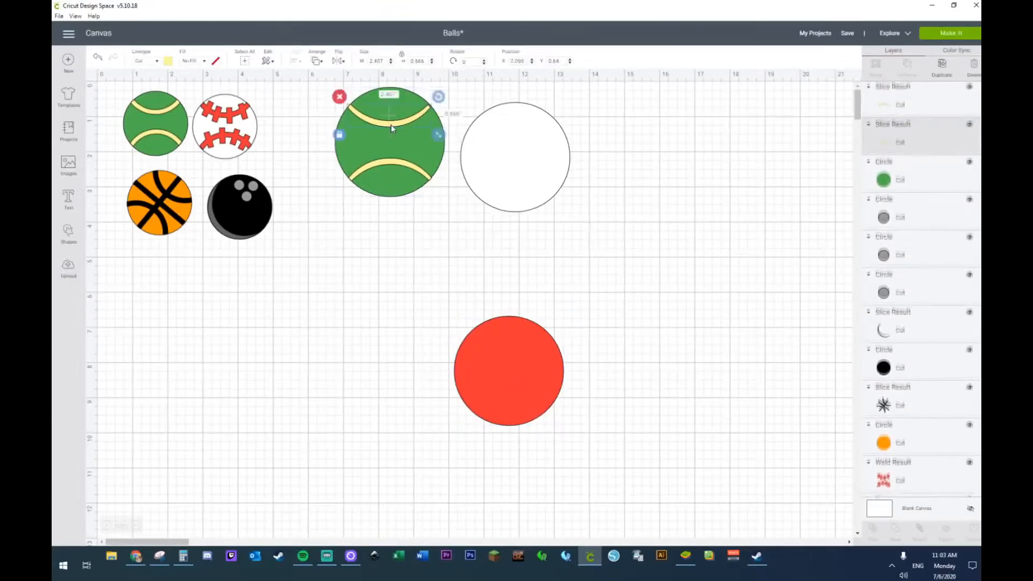
pyautogui.moveTo(391, 124); pyautogui.dragTo(419, 317)
pyautogui.click(491, 347)
pyautogui.click(447, 308)
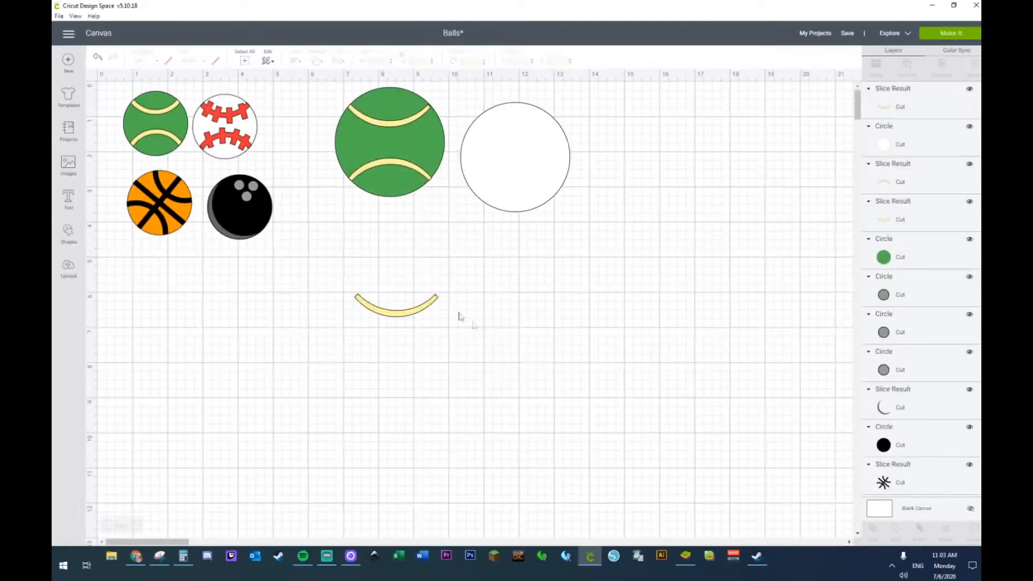
# Step: Color the copied seam below the tennis ball red
pyautogui.click(372, 316)
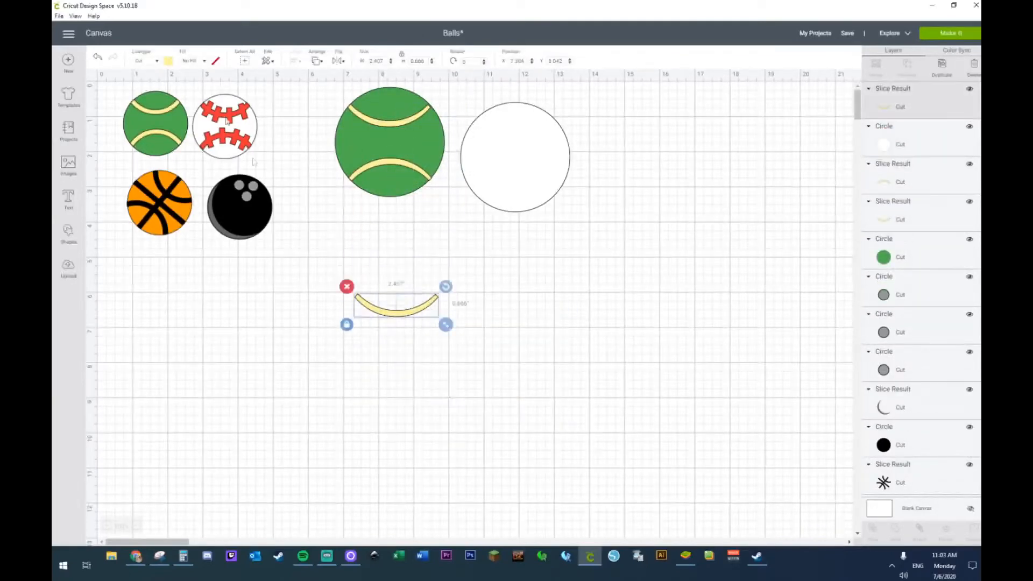
pyautogui.click(167, 62)
pyautogui.click(180, 139)
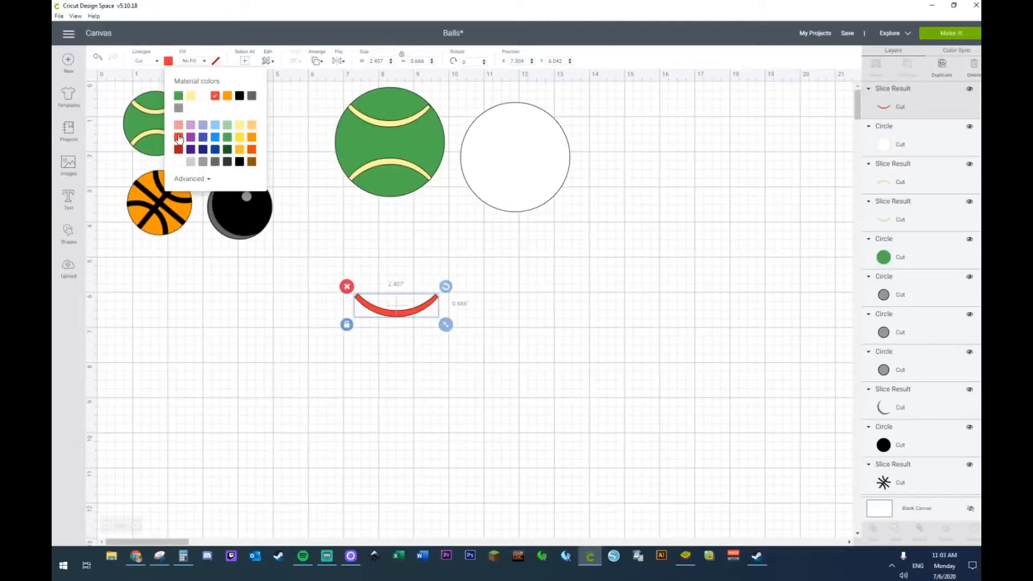
pyautogui.click(438, 276)
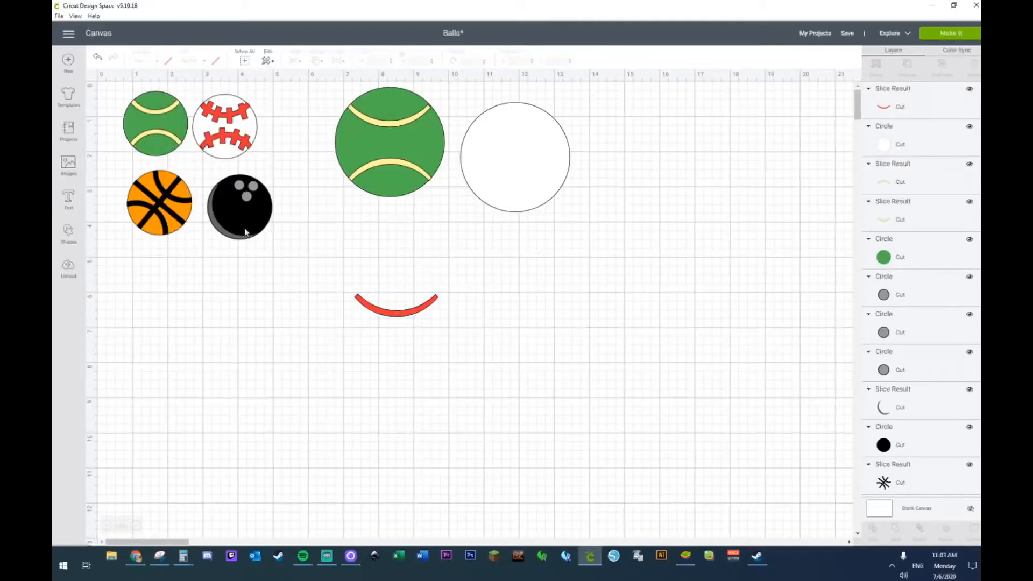
# Step: Insert a square and reshape it, with proportions unlocked, into a narrow upright bar about 0.24 by 0.76 inches
pyautogui.click(69, 237)
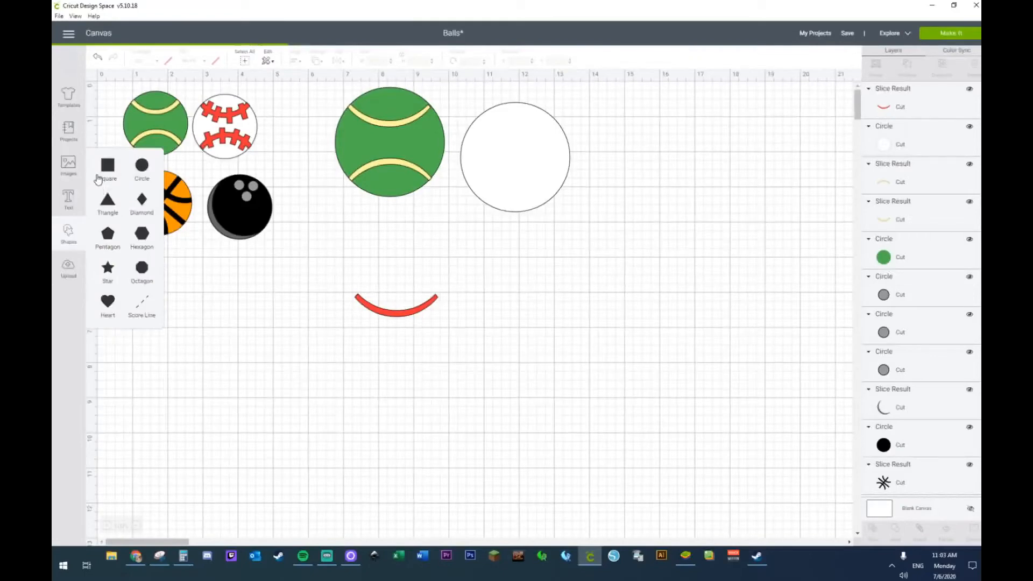
pyautogui.click(107, 165)
pyautogui.moveTo(313, 272); pyautogui.dragTo(311, 294)
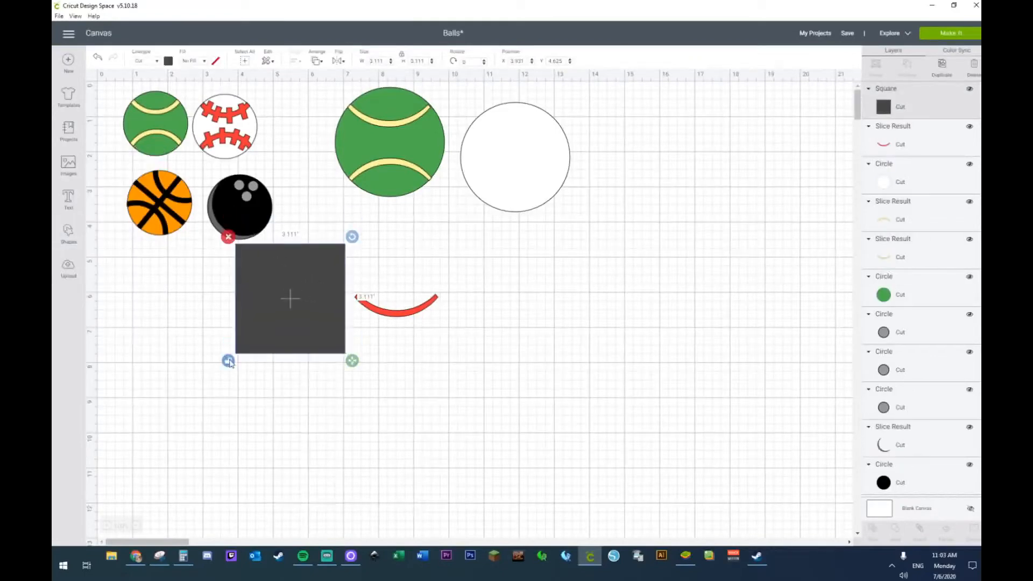
pyautogui.moveTo(344, 364); pyautogui.dragTo(332, 335)
# Step: Color the bar red and place it across the left end of the red seam, rotated about 34 degrees
pyautogui.click(168, 60)
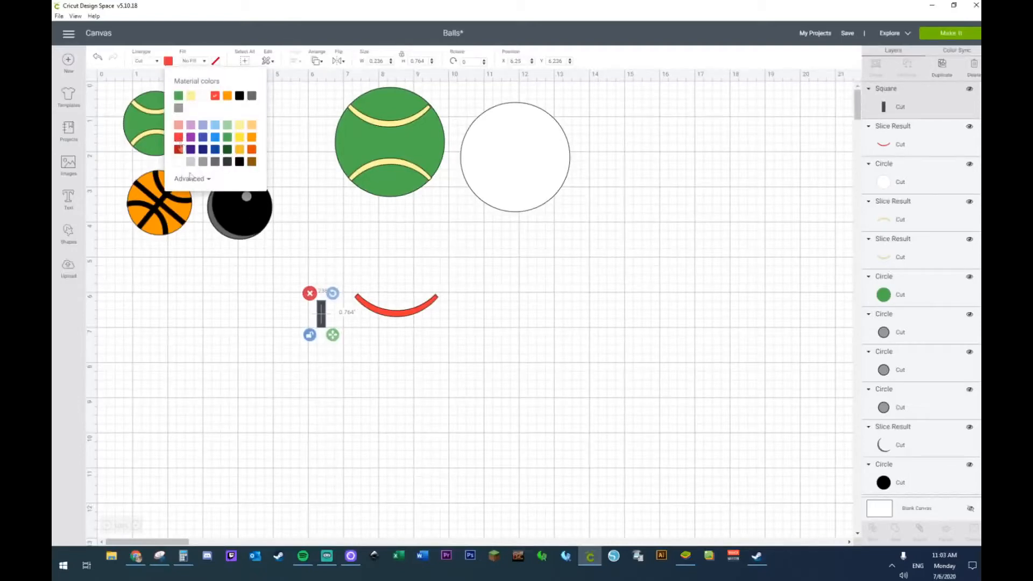
pyautogui.click(178, 149)
pyautogui.click(286, 364)
pyautogui.moveTo(326, 314); pyautogui.dragTo(387, 294)
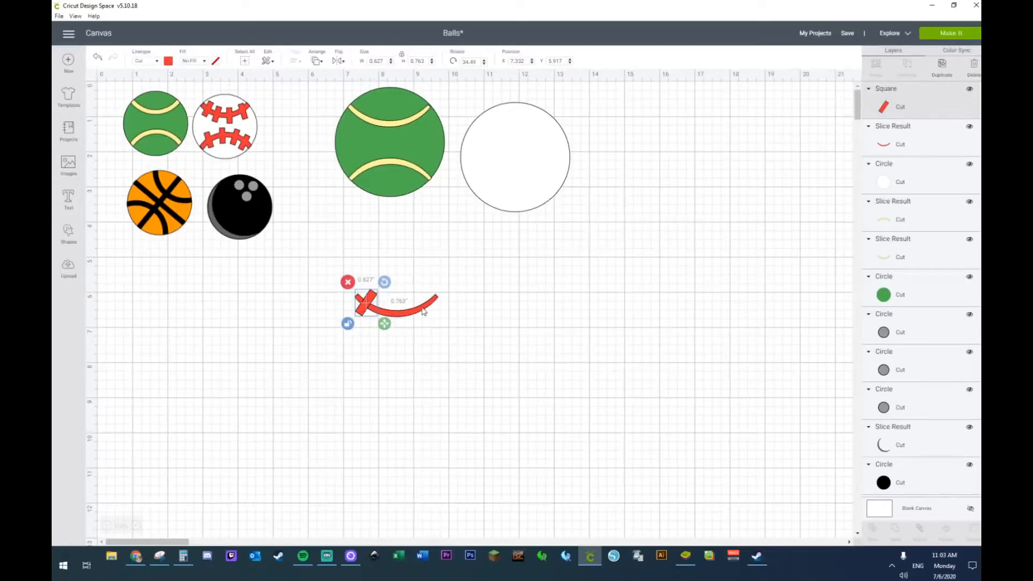
# Step: Duplicate the red bar three times and space the copies along the seam, each rotated to cross the curve
pyautogui.hotkey('ctrl', 'd')
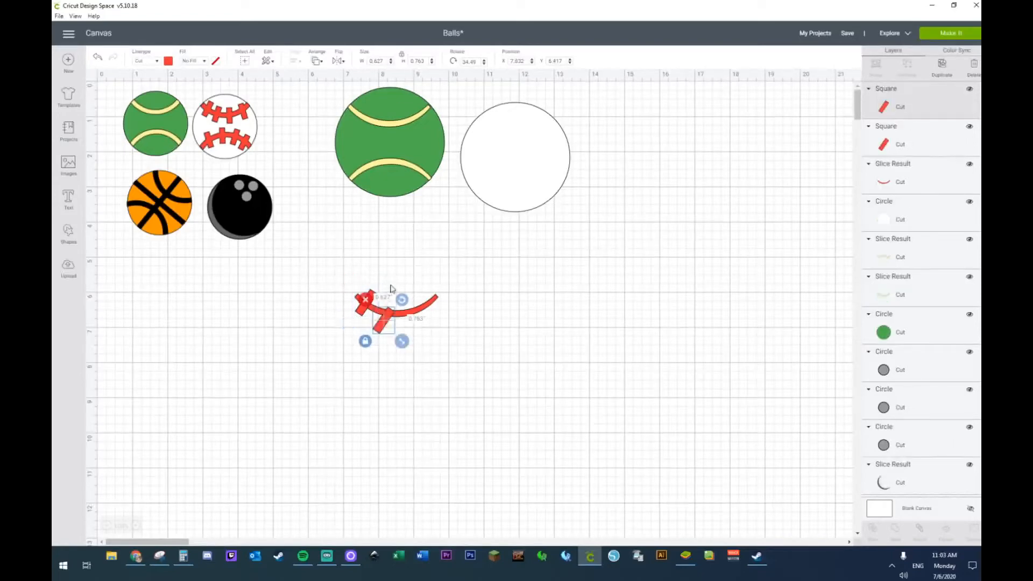
pyautogui.moveTo(401, 298)
pyautogui.mouseDown()
pyautogui.moveTo(389, 315)
pyautogui.moveTo(413, 306)
pyautogui.moveTo(409, 329)
pyautogui.moveTo(409, 316)
pyautogui.mouseUp()
pyautogui.hotkey('ctrl', 'd')
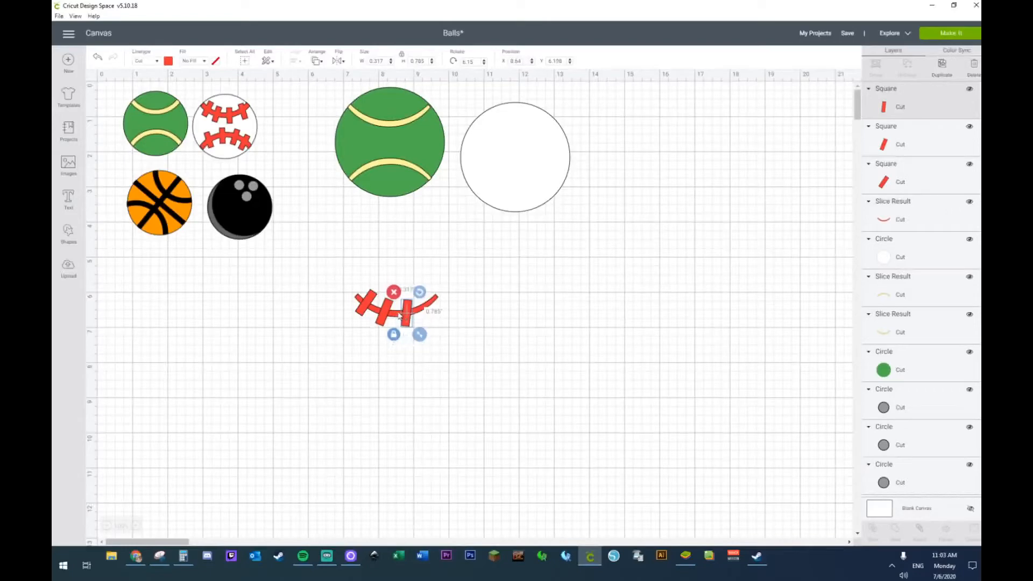
pyautogui.hotkey('ctrl', 'd')
pyautogui.moveTo(438, 307); pyautogui.dragTo(431, 315)
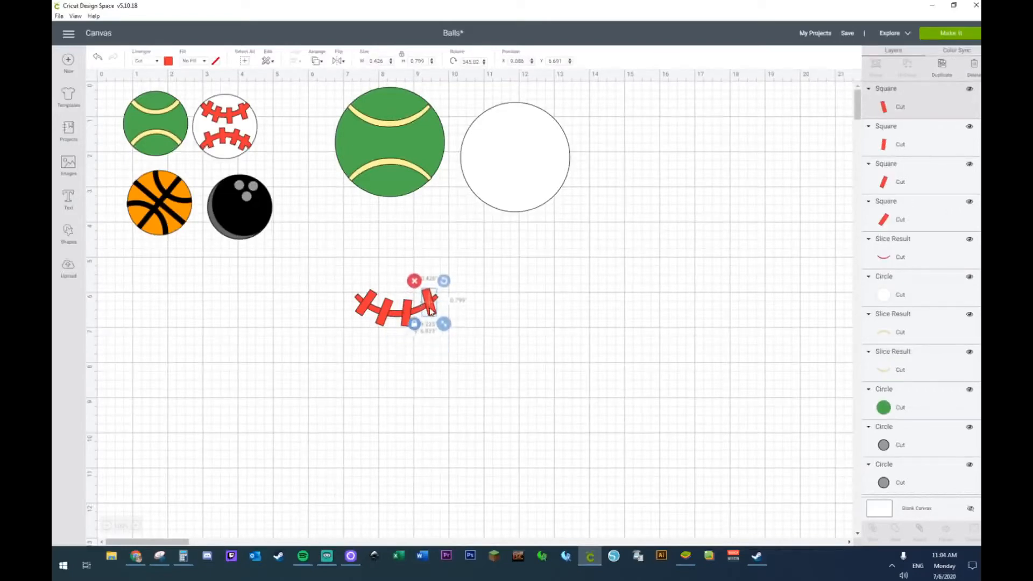
# Step: Fine-tune the rotation of the second, third and fourth stitch bars so they follow the seam's curve symmetrically
pyautogui.click(388, 315)
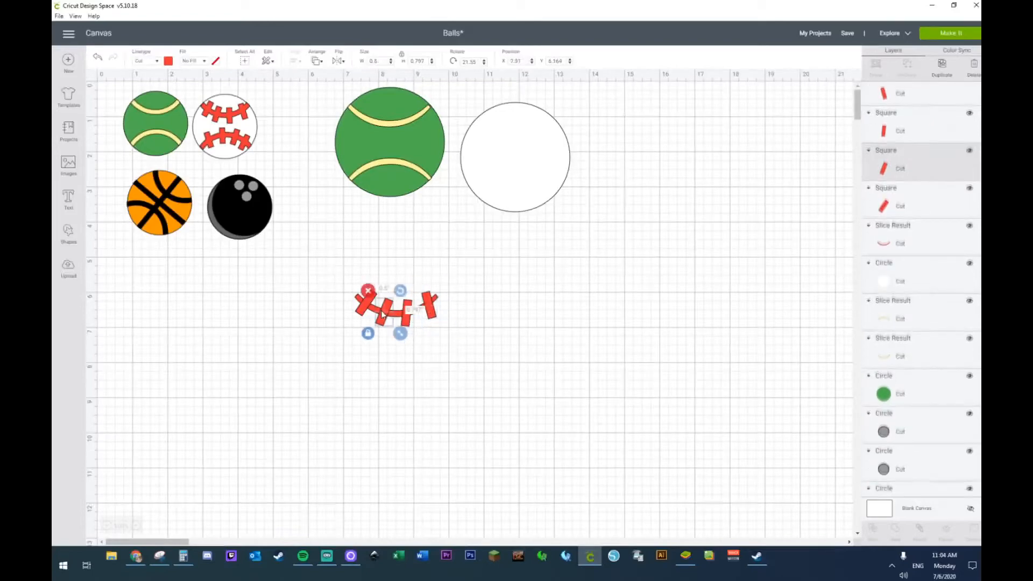
pyautogui.moveTo(399, 297); pyautogui.dragTo(413, 295)
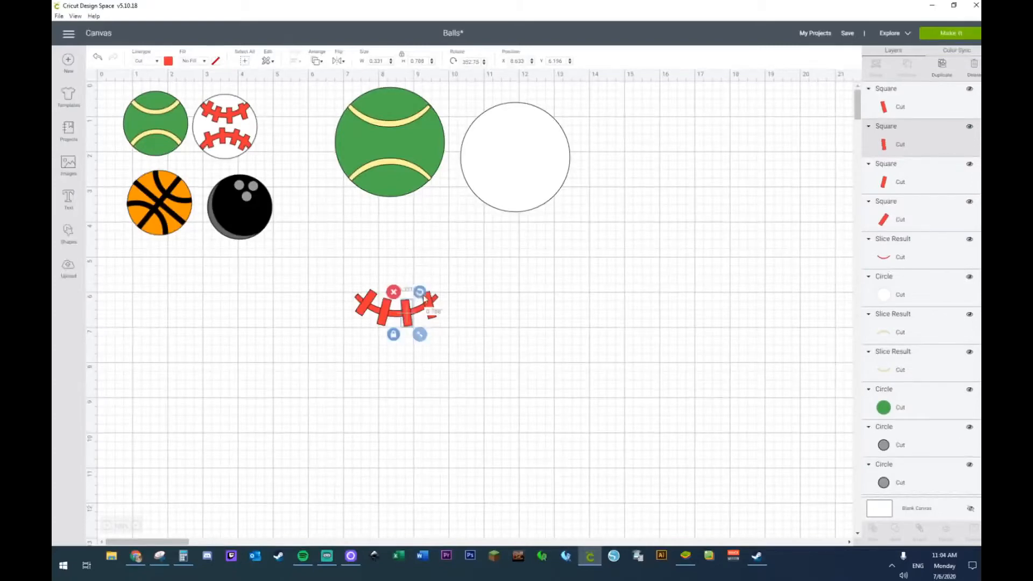
pyautogui.click(429, 293)
pyautogui.moveTo(443, 284); pyautogui.dragTo(439, 291)
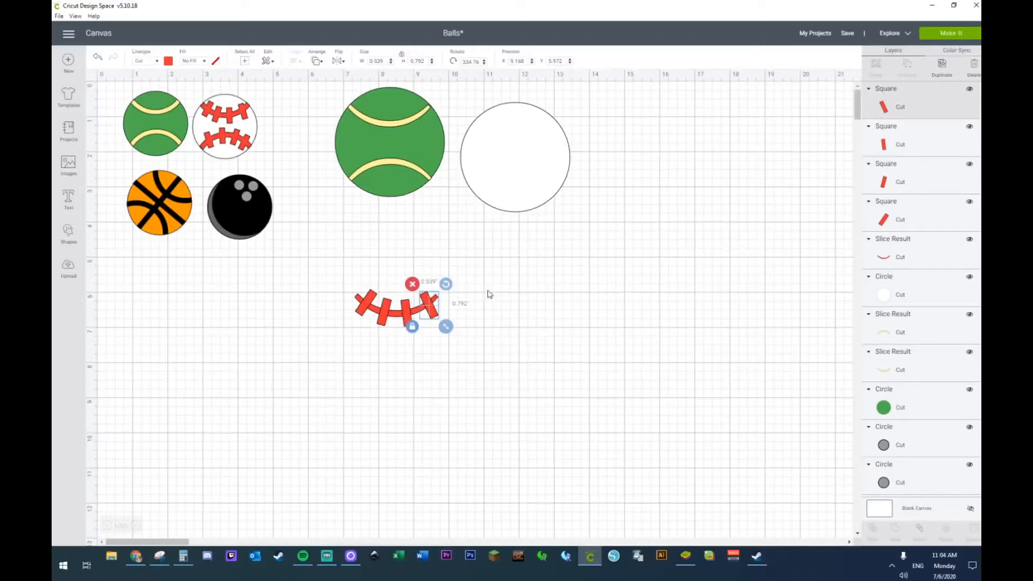
# Step: Nudge the rightmost stitch bar slightly along the seam to even out the spacing
pyautogui.click(525, 313)
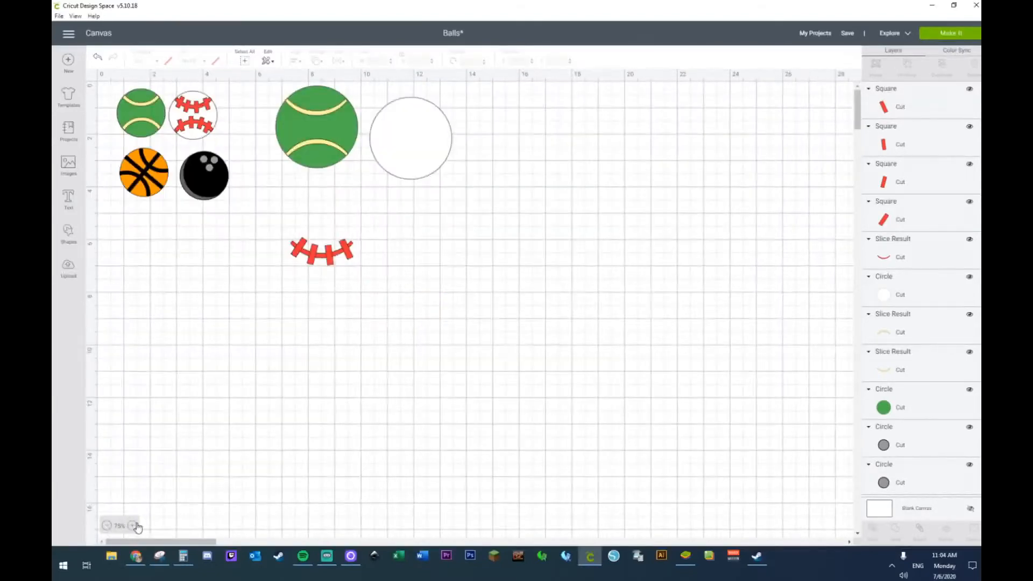
pyautogui.click(137, 527)
pyautogui.click(137, 526)
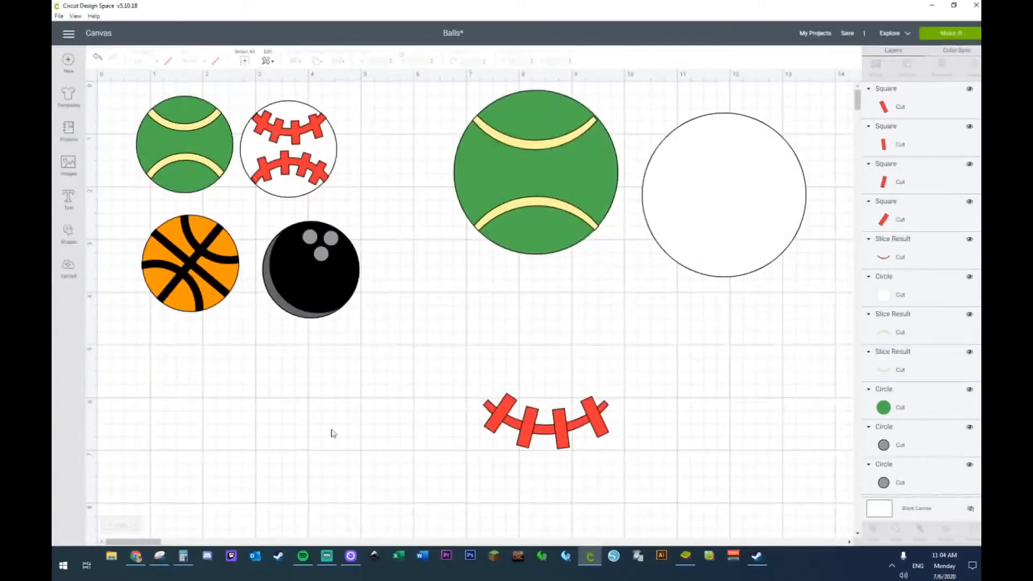
pyautogui.click(596, 417)
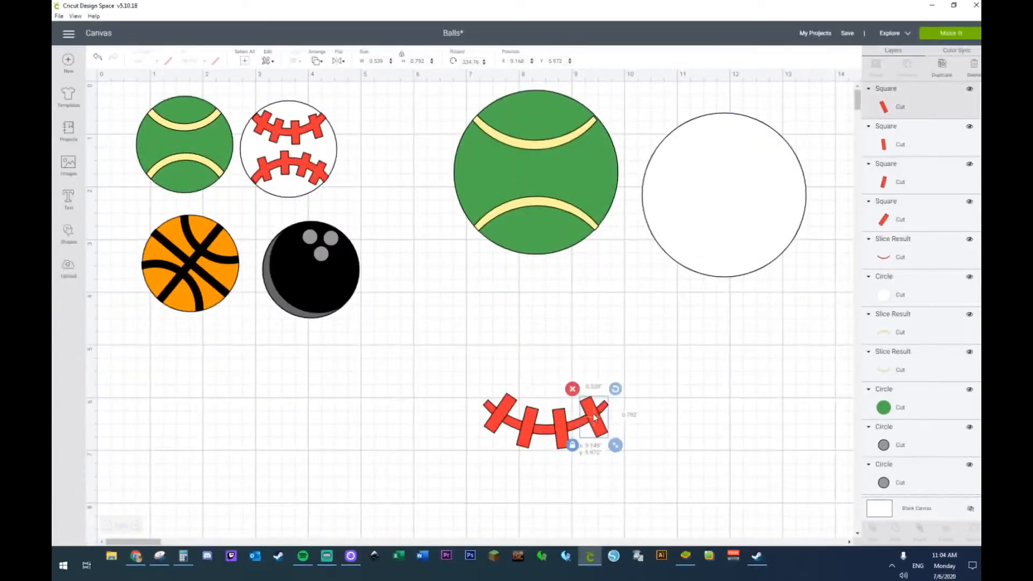
pyautogui.moveTo(594, 414); pyautogui.dragTo(593, 415)
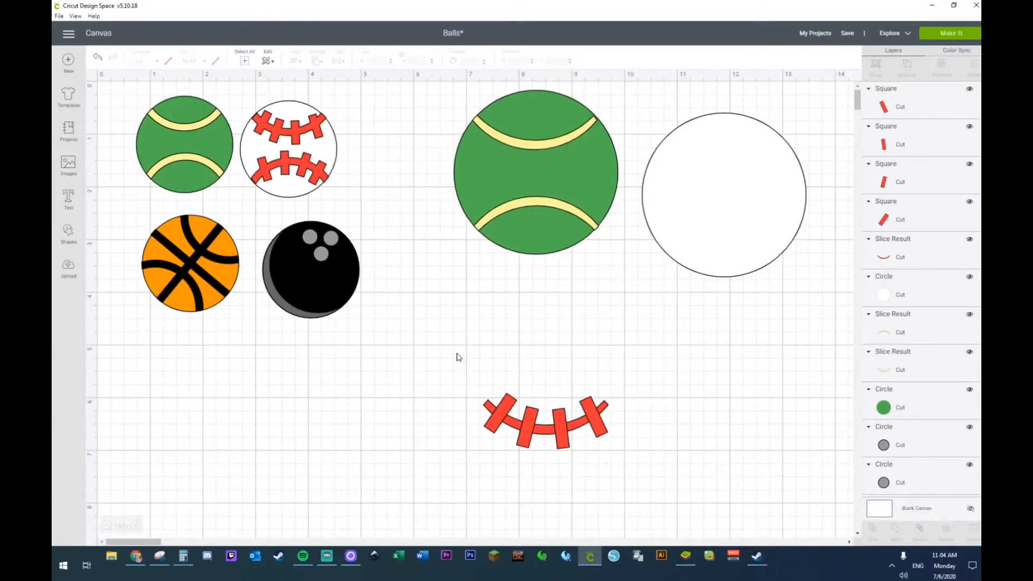
# Step: Weld the red seam and its four stitch bars together and move the result onto the upper part of the white circle
pyautogui.moveTo(458, 358); pyautogui.dragTo(624, 473)
pyautogui.rightClick(543, 426)
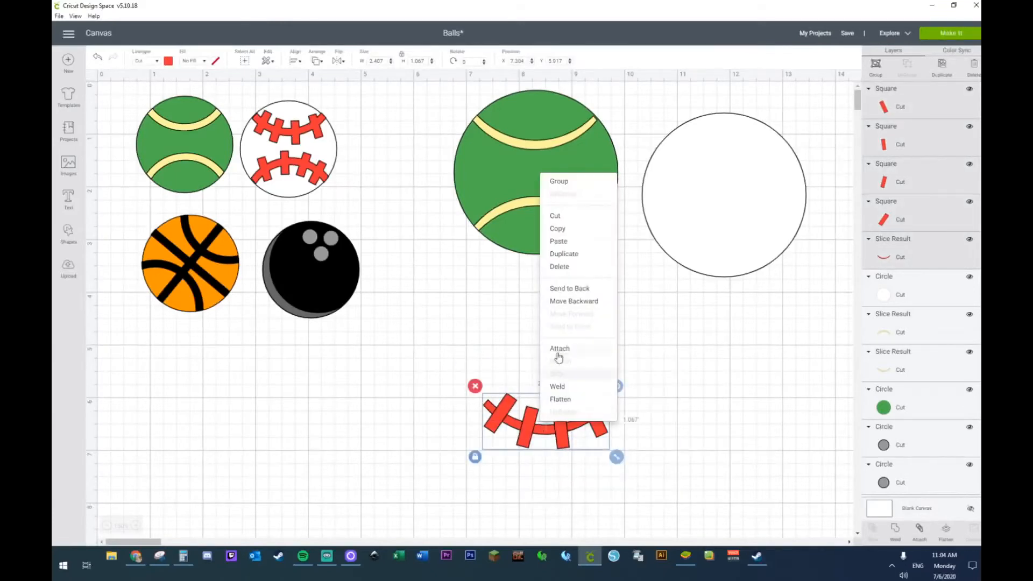
pyautogui.click(557, 387)
pyautogui.moveTo(562, 436); pyautogui.dragTo(738, 172)
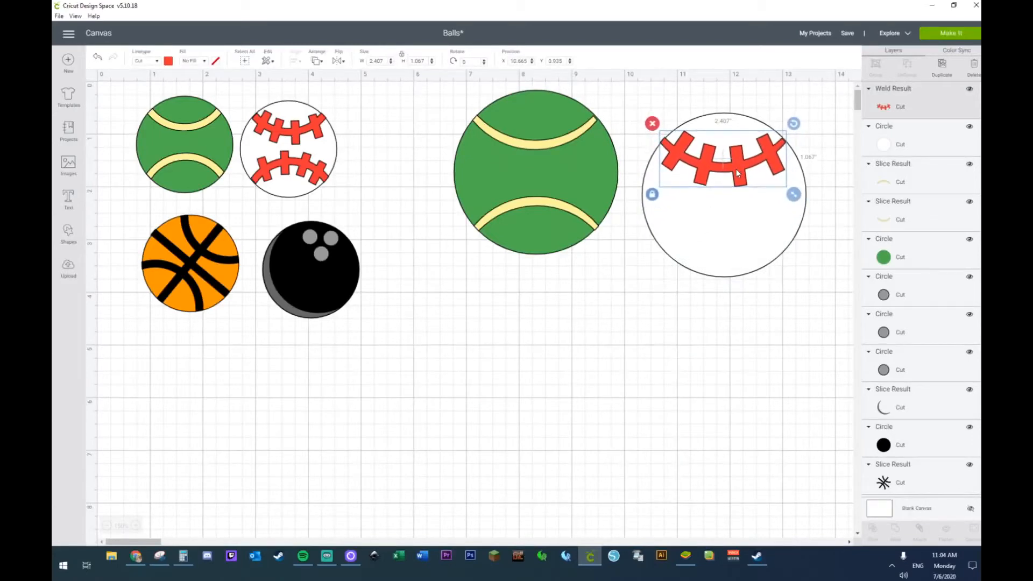
# Step: Duplicate the welded stitching, flip the copy vertically and center it across the lower part of the white circle
pyautogui.hotkey('ctrl', 'd')
pyautogui.moveTo(751, 199); pyautogui.dragTo(735, 244)
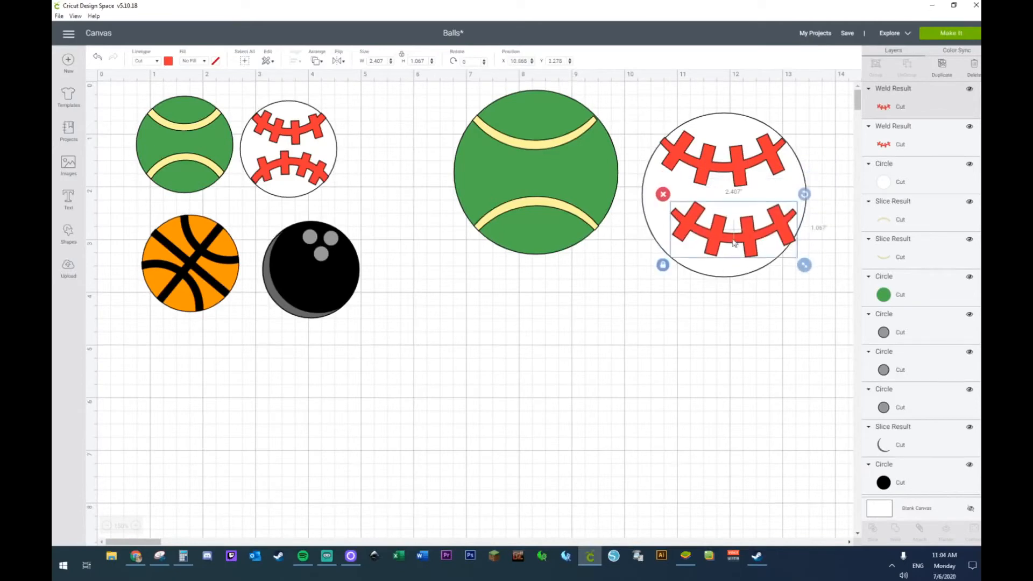
pyautogui.click(316, 63)
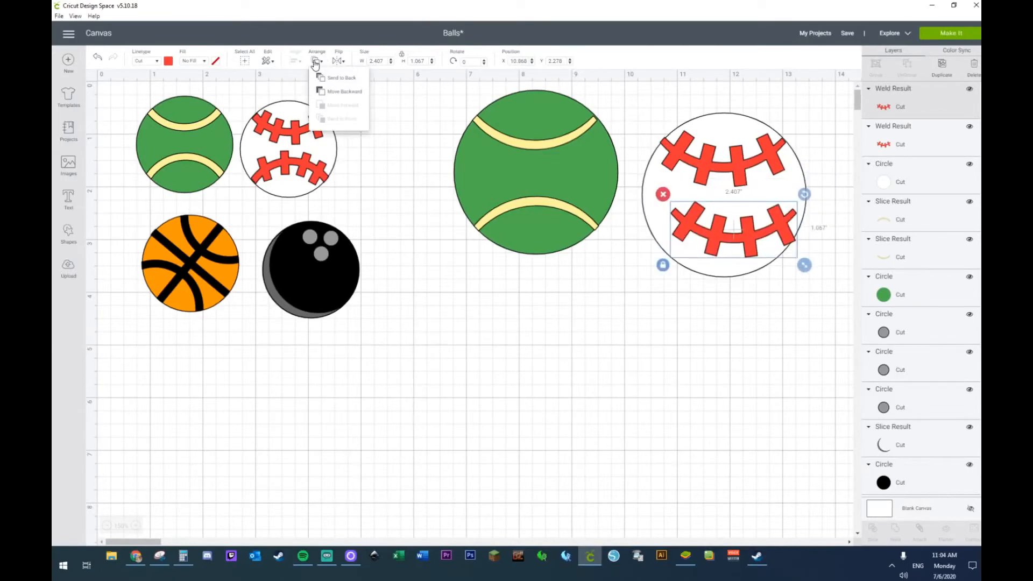
pyautogui.click(339, 61)
pyautogui.click(361, 92)
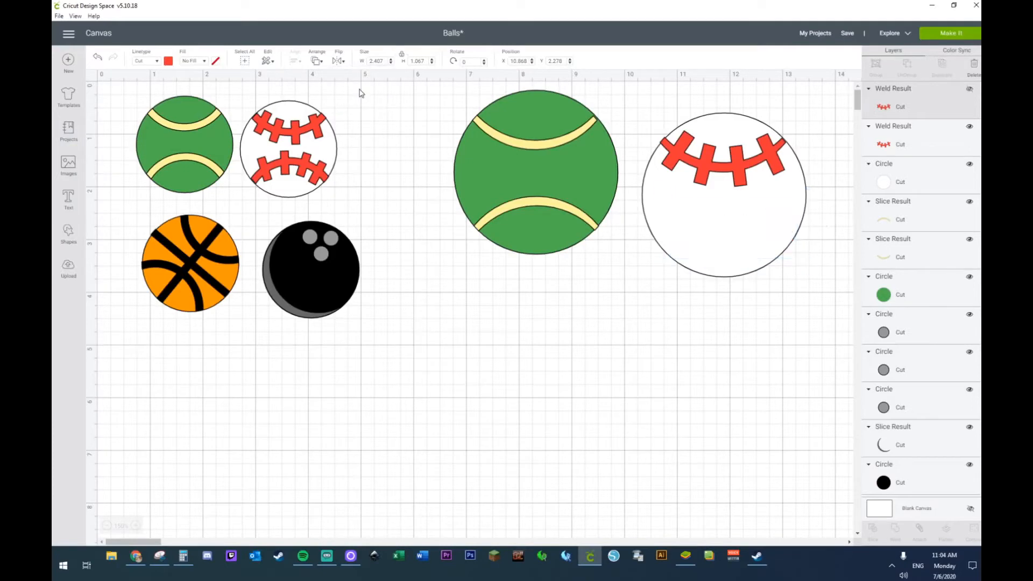
pyautogui.moveTo(744, 225); pyautogui.dragTo(735, 227)
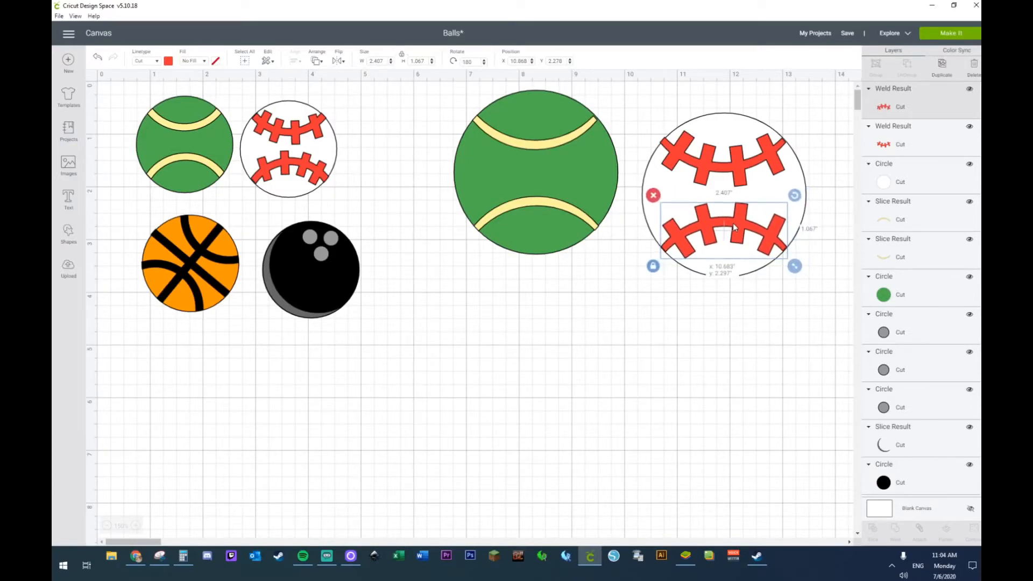
pyautogui.click(687, 316)
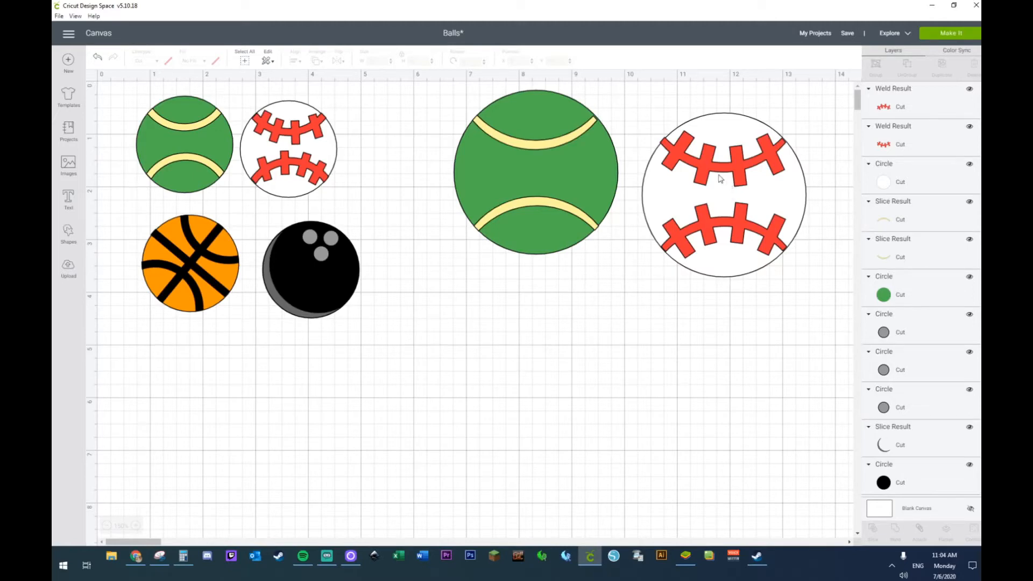
# Step: Duplicate the white baseball circle, place the copy below the large tennis ball and recolor it orange
pyautogui.click(693, 182)
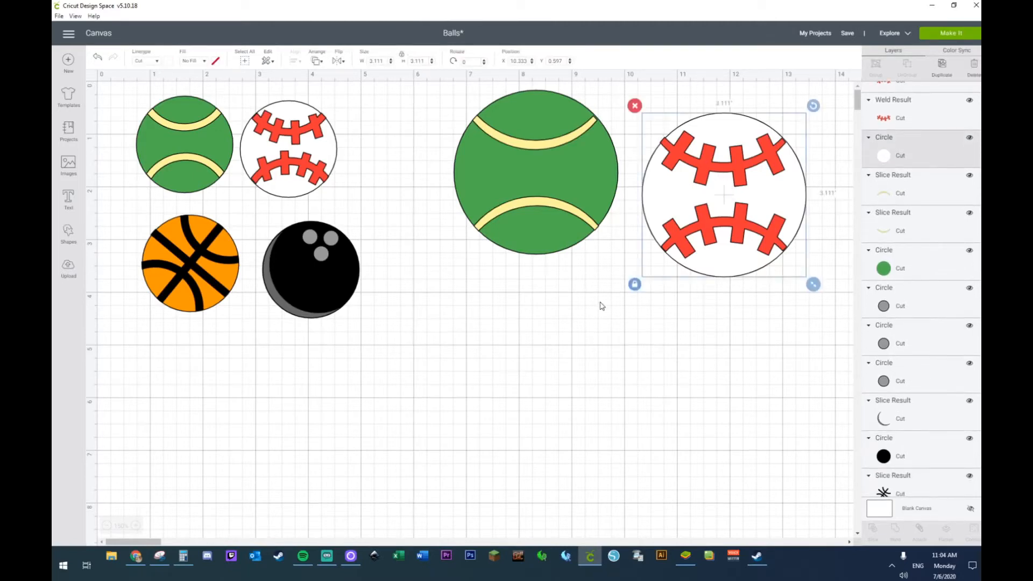
pyautogui.click(597, 319)
pyautogui.click(655, 202)
pyautogui.hotkey('ctrl', 'd')
pyautogui.moveTo(720, 212); pyautogui.dragTo(492, 341)
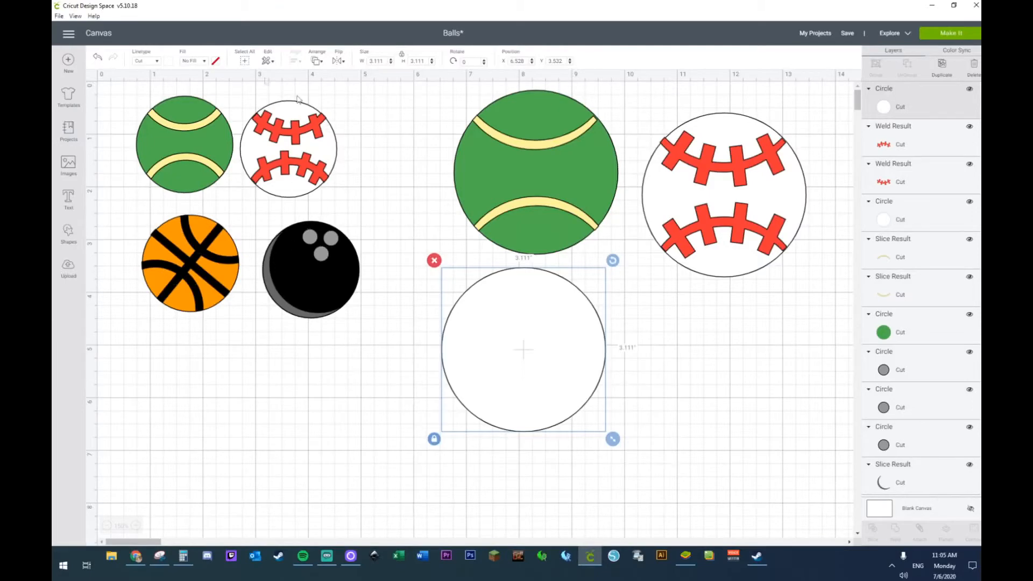
pyautogui.click(173, 62)
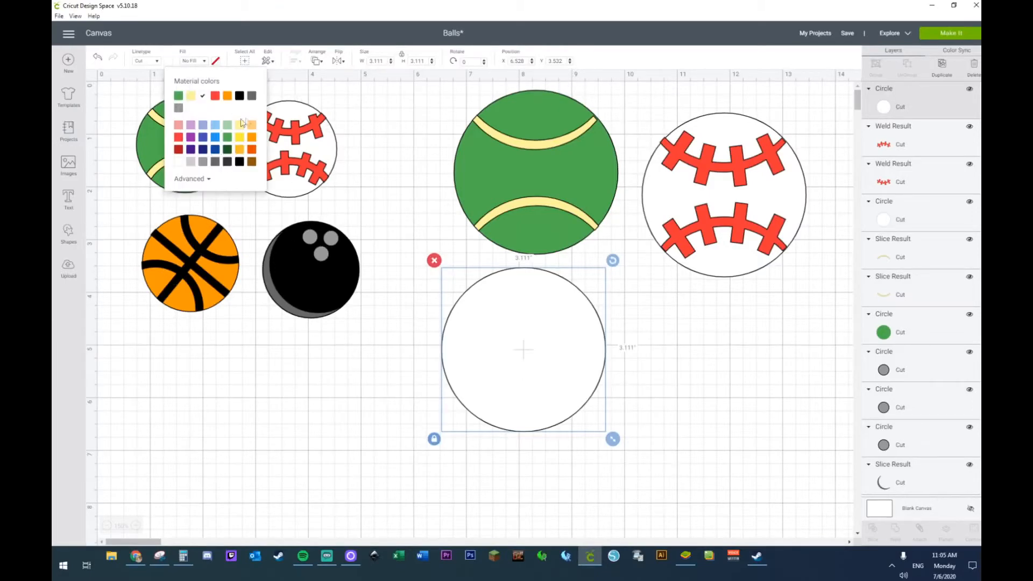
pyautogui.click(252, 138)
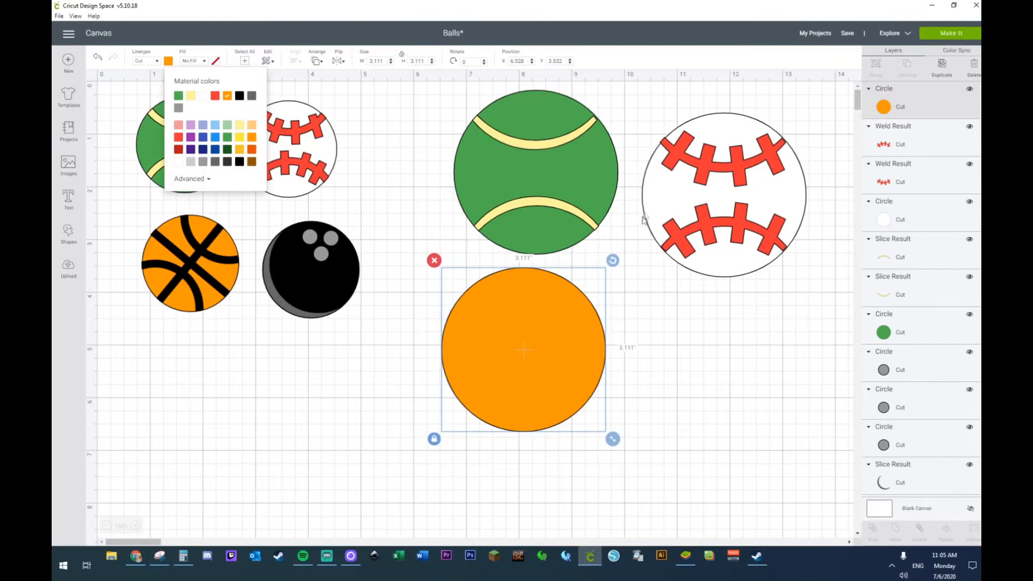
# Step: Try a copy of the tennis ball's upper seam on the orange circle, and delete both the copy and the circle
pyautogui.click(512, 145)
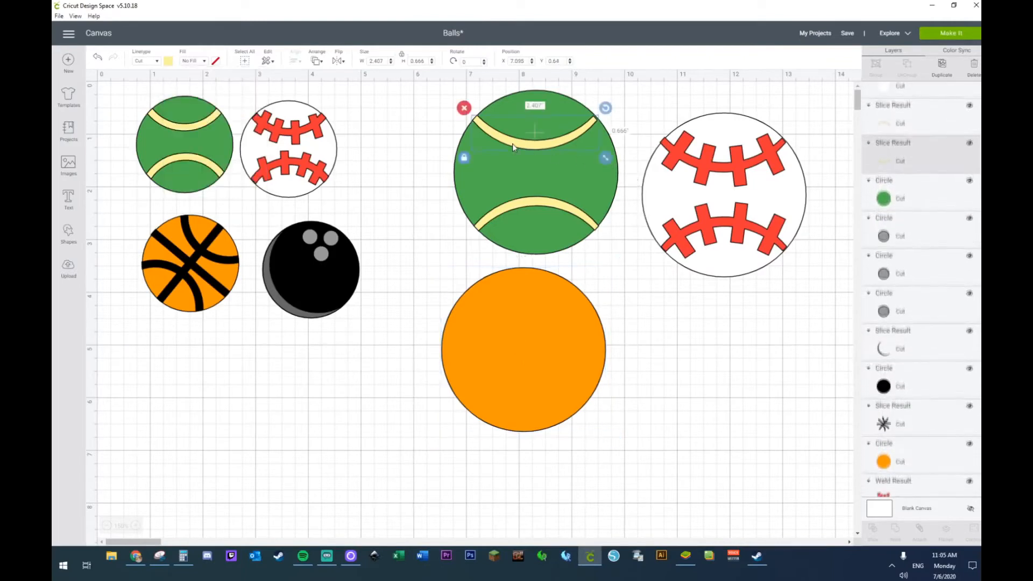
pyautogui.hotkey('ctrl', 'c')
pyautogui.hotkey('ctrl', 'v')
pyautogui.moveTo(541, 168); pyautogui.dragTo(509, 322)
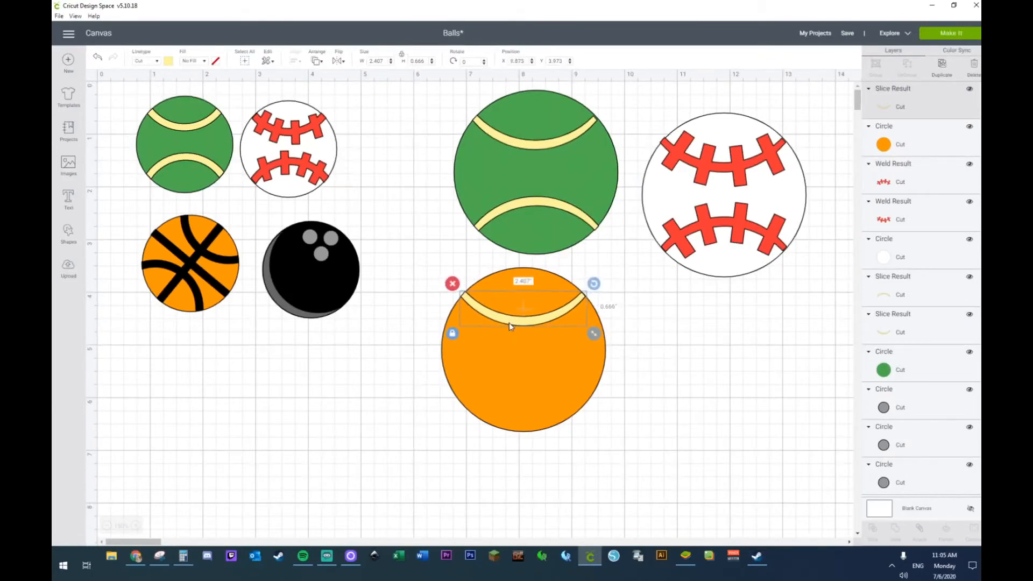
pyautogui.press('Delete')
pyautogui.click(512, 389)
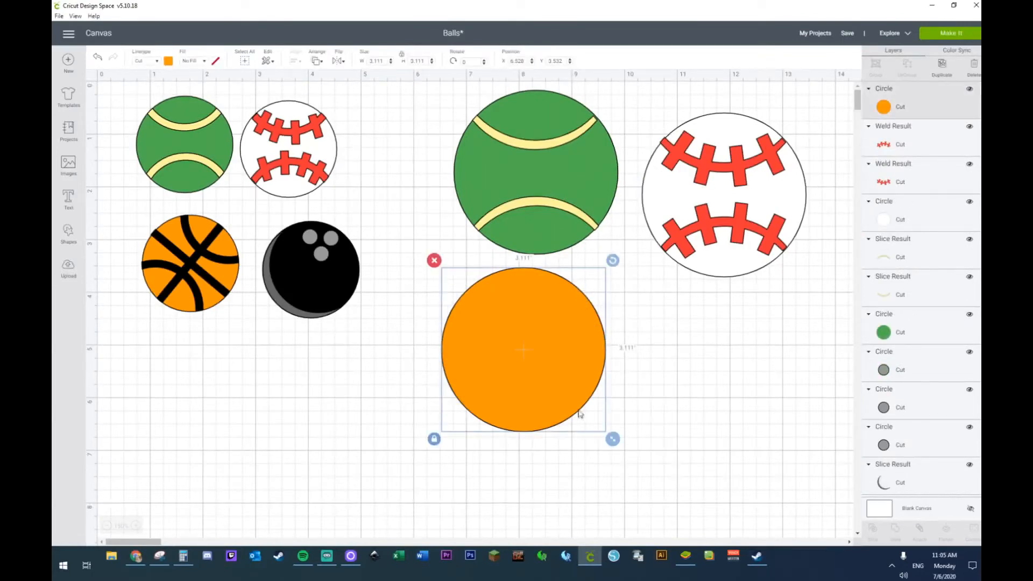
pyautogui.press('Delete')
# Step: Duplicate the large tennis ball with both seams, place the copy below the original and recolor its circle orange
pyautogui.moveTo(453, 103); pyautogui.dragTo(665, 308)
pyautogui.click(538, 280)
pyautogui.moveTo(441, 97); pyautogui.dragTo(569, 460)
pyautogui.click(672, 378)
pyautogui.click(606, 384)
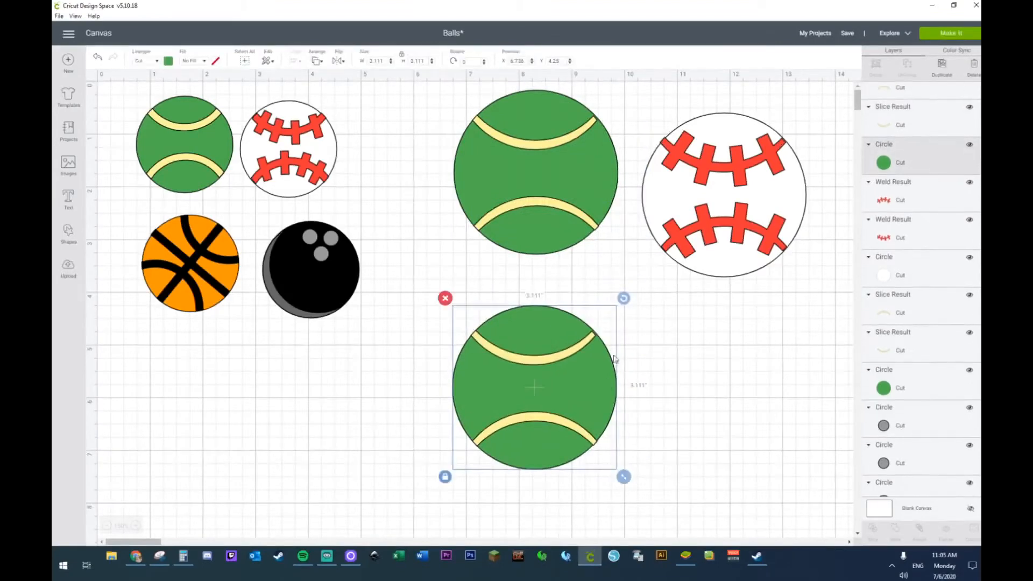
pyautogui.click(168, 61)
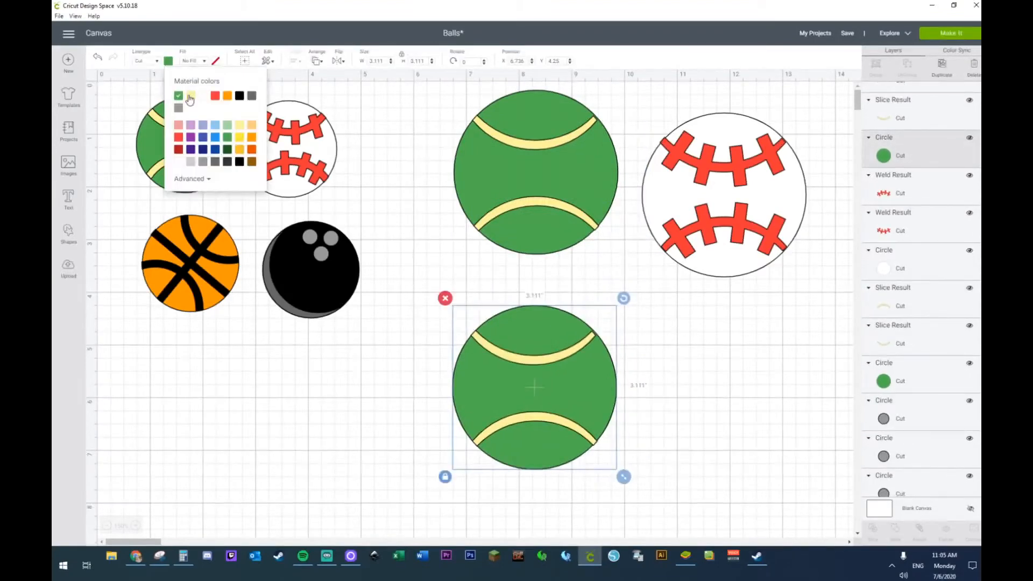
pyautogui.click(252, 137)
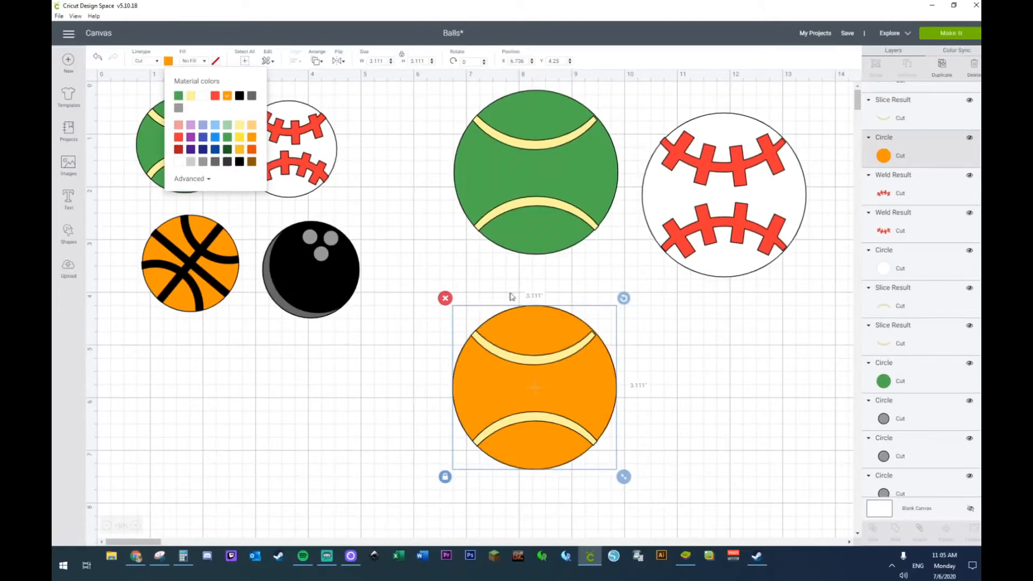
# Step: Recolor the orange ball's two curved seams black, leaving the small bowling ball's shading in its original position
pyautogui.click(540, 362)
pyautogui.keyDown('shift'); pyautogui.click(535, 418); pyautogui.keyUp('shift')
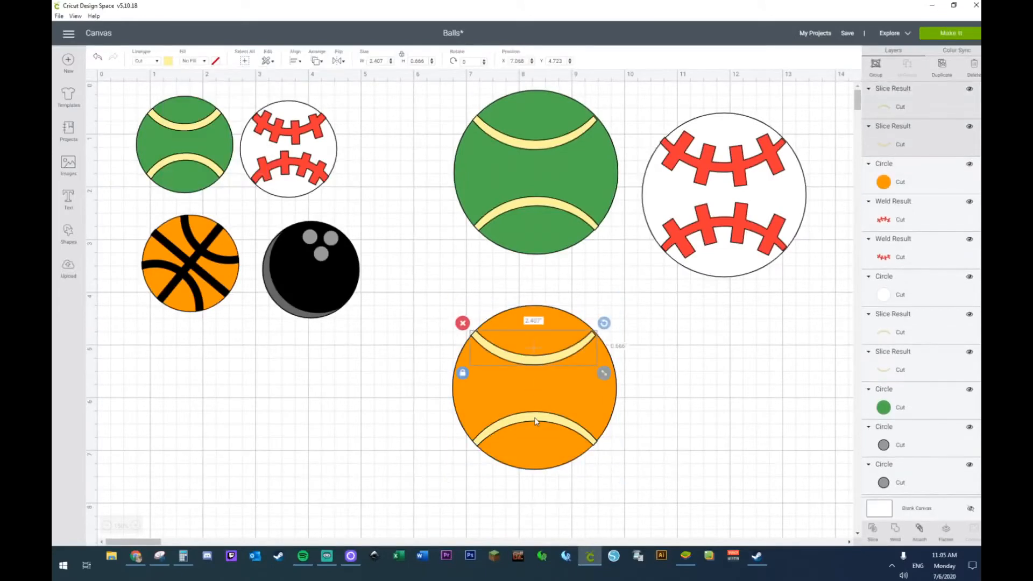
pyautogui.click(169, 61)
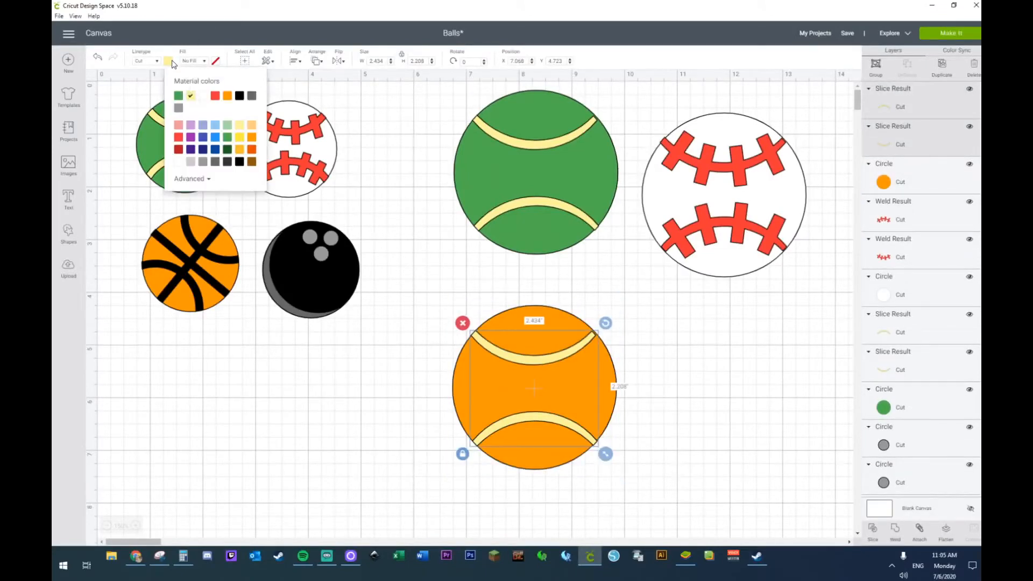
pyautogui.click(239, 97)
pyautogui.click(298, 313)
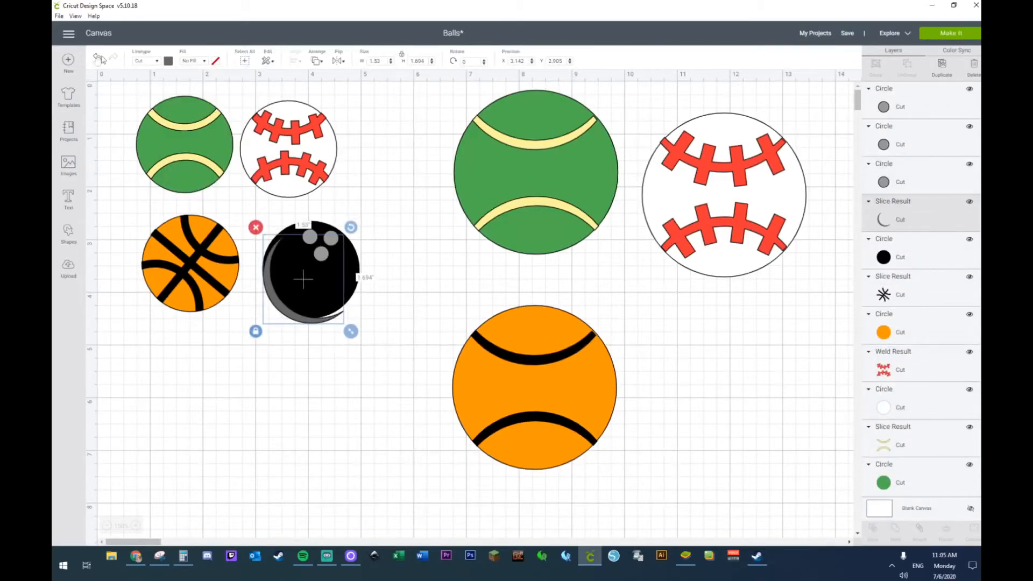
pyautogui.click(97, 57)
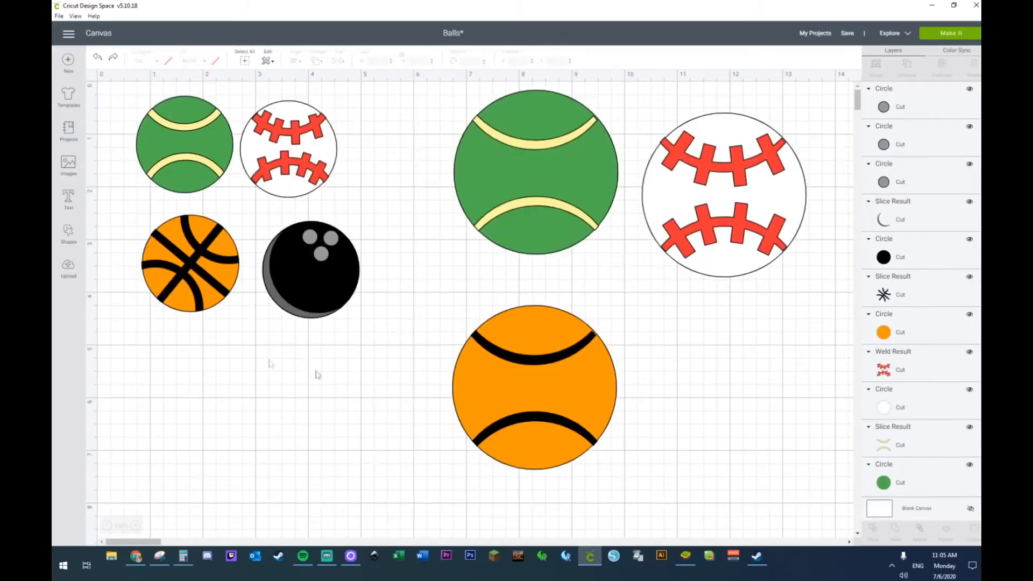
# Step: Add a square, color it black and reshape it into a horizontal bar about 5.537 by 0.25 inches across the orange ball
pyautogui.click(68, 237)
pyautogui.click(113, 171)
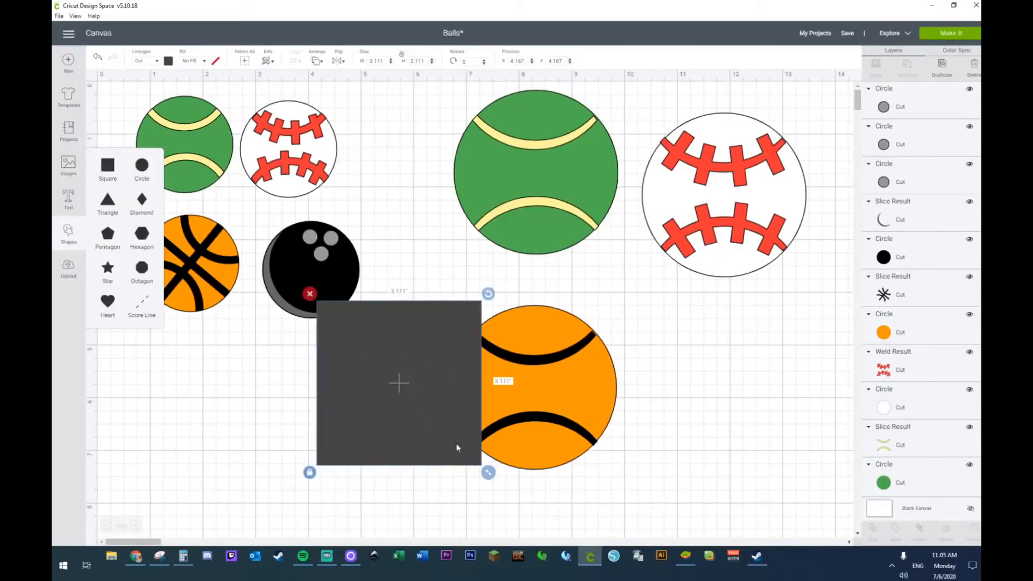
pyautogui.click(168, 60)
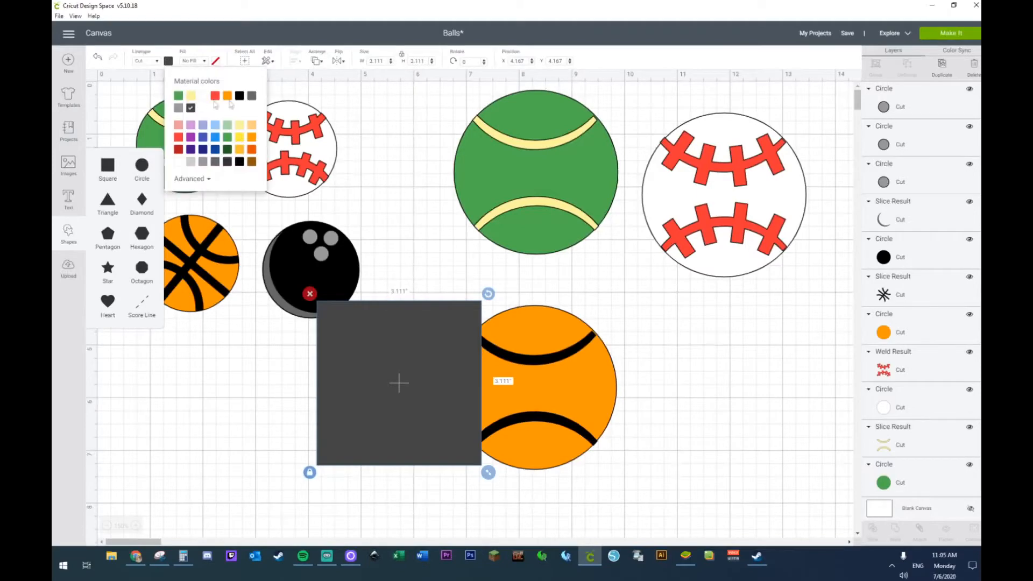
pyautogui.click(240, 96)
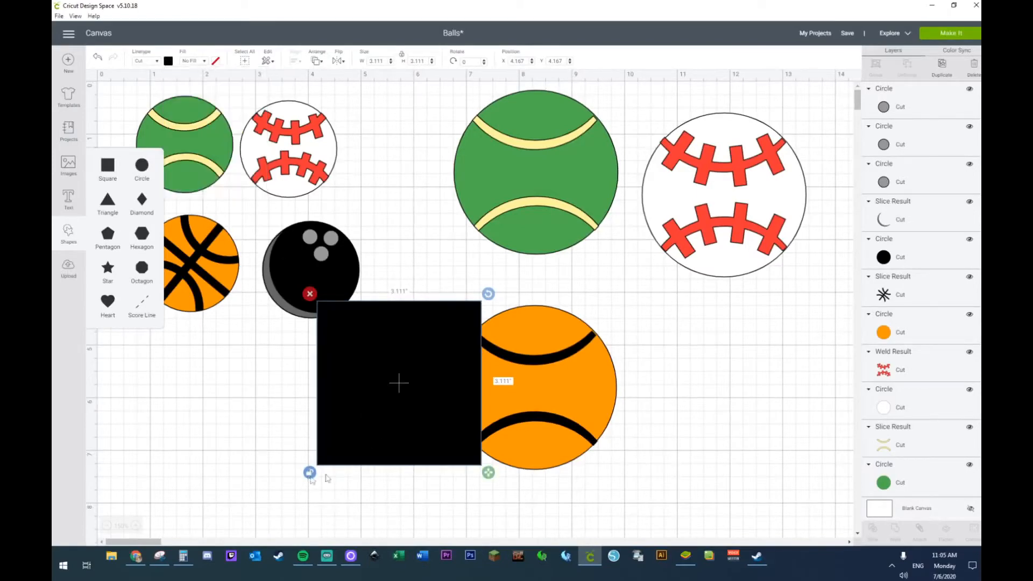
pyautogui.moveTo(488, 472); pyautogui.dragTo(678, 394)
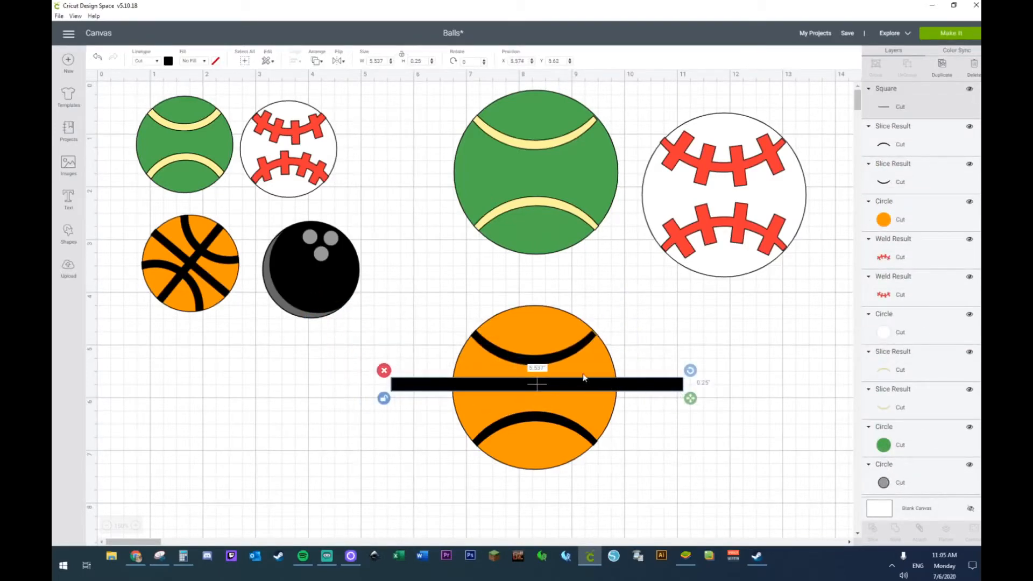
# Step: Thin the horizontal bar to about 0.194 inches and center it between the orange ball's two curved seams
pyautogui.click(543, 364)
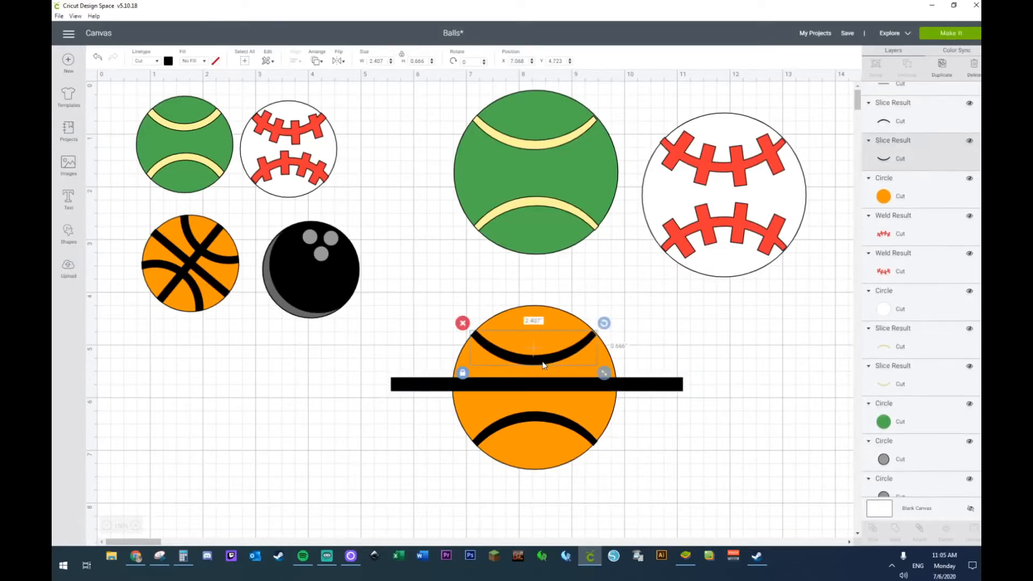
pyautogui.click(662, 389)
pyautogui.moveTo(695, 403); pyautogui.dragTo(695, 400)
pyautogui.click(680, 426)
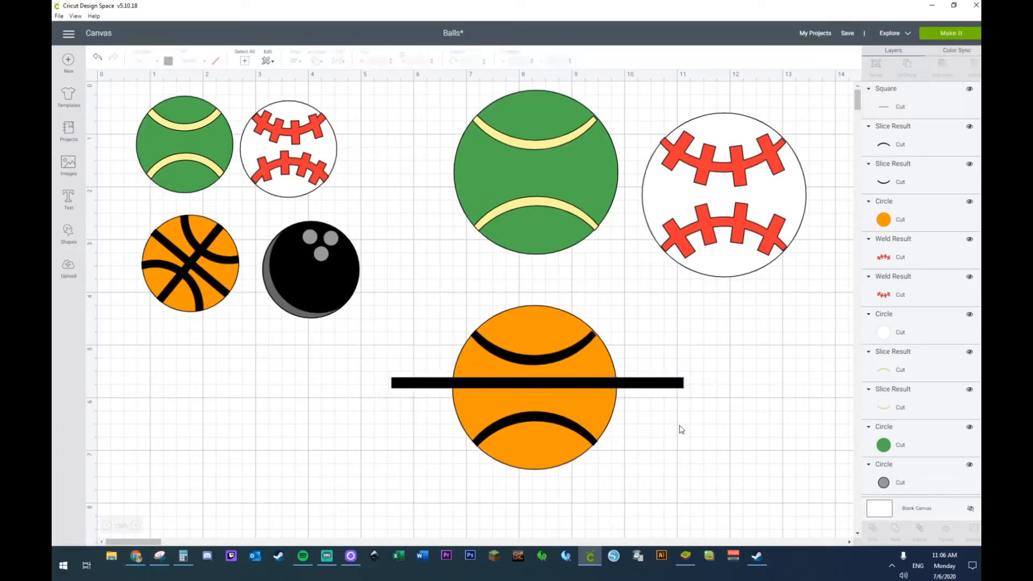
pyautogui.click(649, 389)
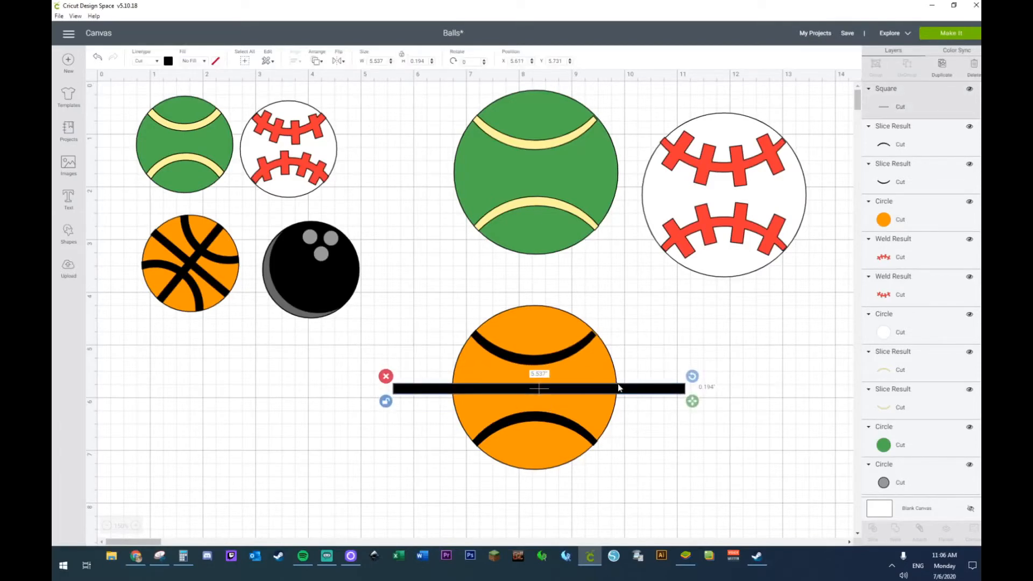
# Step: Duplicate the horizontal bar, rotate the copy 90 degrees and place it vertically through the middle of the orange ball
pyautogui.hotkey('ctrl', 'd')
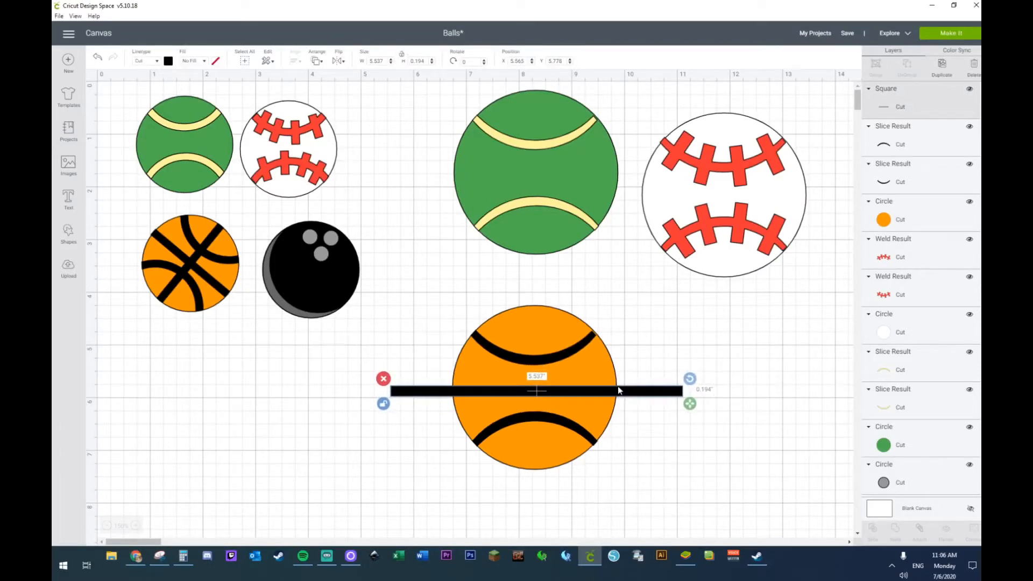
pyautogui.doubleClick(473, 62)
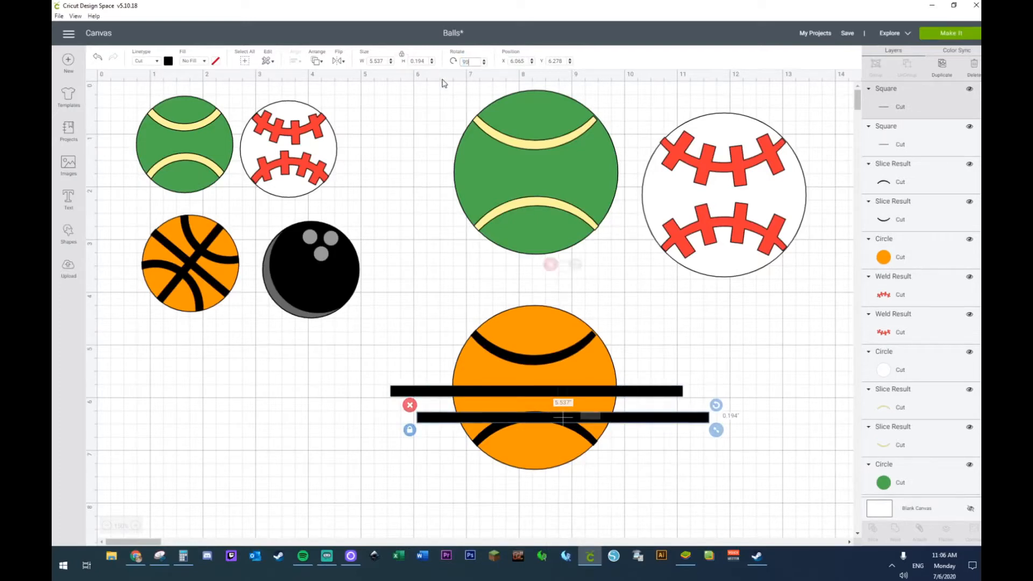
pyautogui.press('Return')
pyautogui.moveTo(566, 397); pyautogui.dragTo(537, 389)
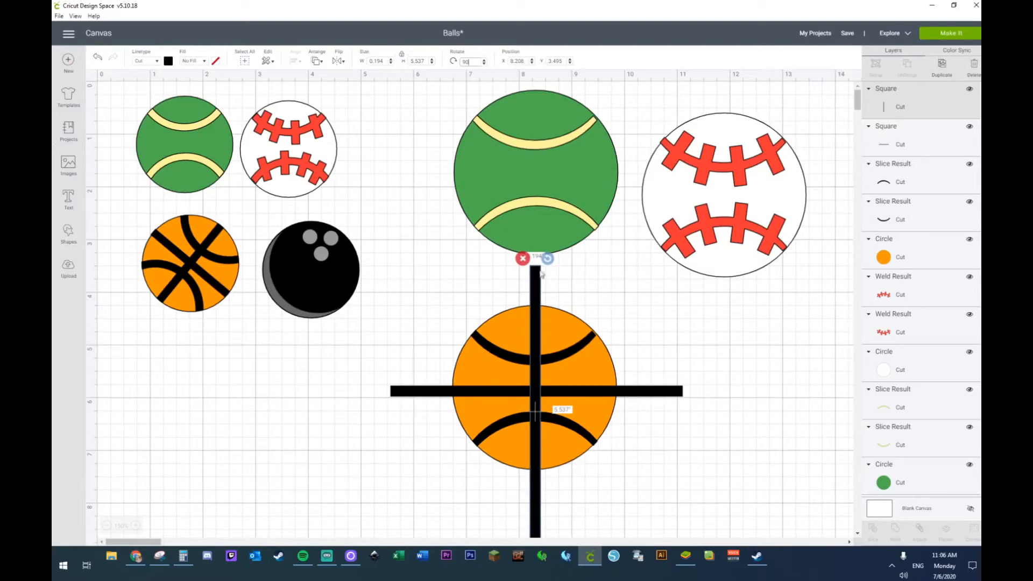
# Step: Center the two crossed bars on each other and move them together over the middle of the orange ball
pyautogui.keyDown('shift'); pyautogui.click(678, 392); pyautogui.keyUp('shift')
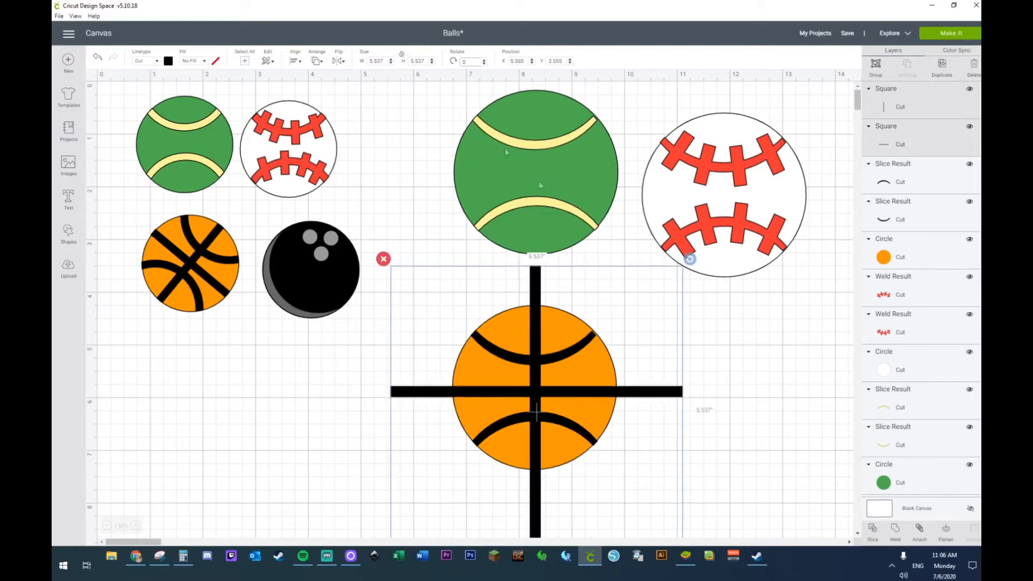
pyautogui.click(292, 62)
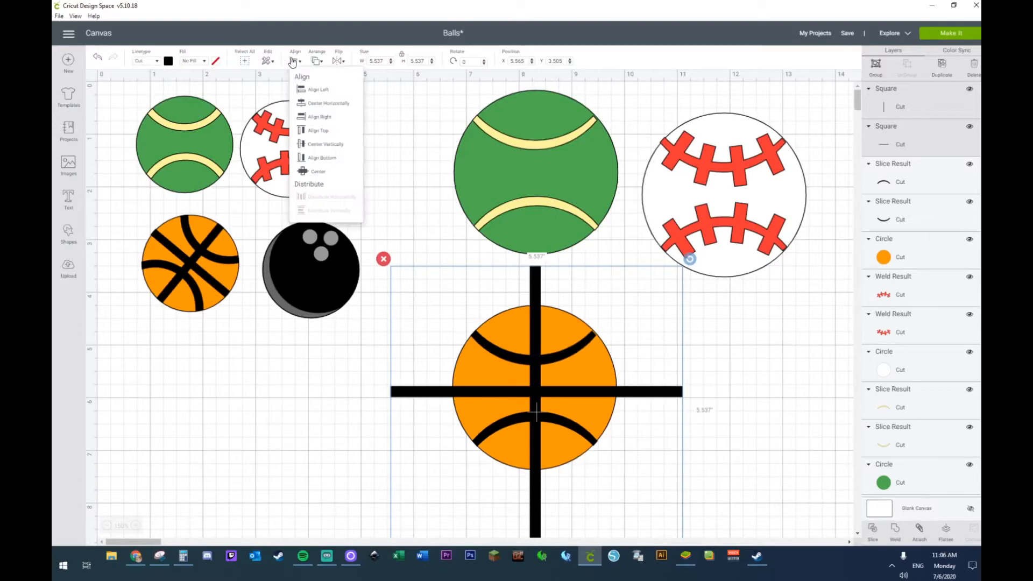
pyautogui.click(306, 174)
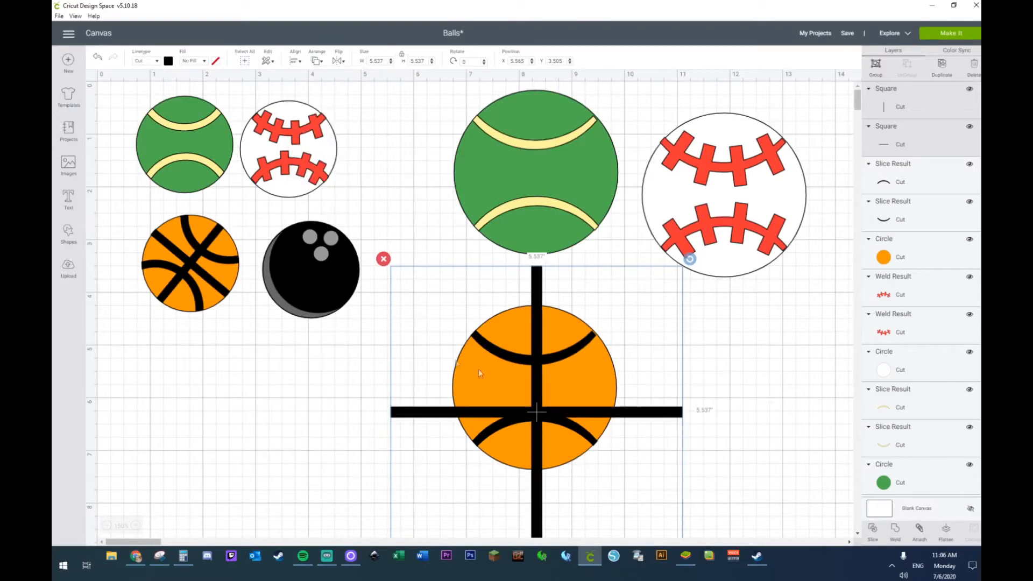
pyautogui.moveTo(664, 415); pyautogui.dragTo(661, 394)
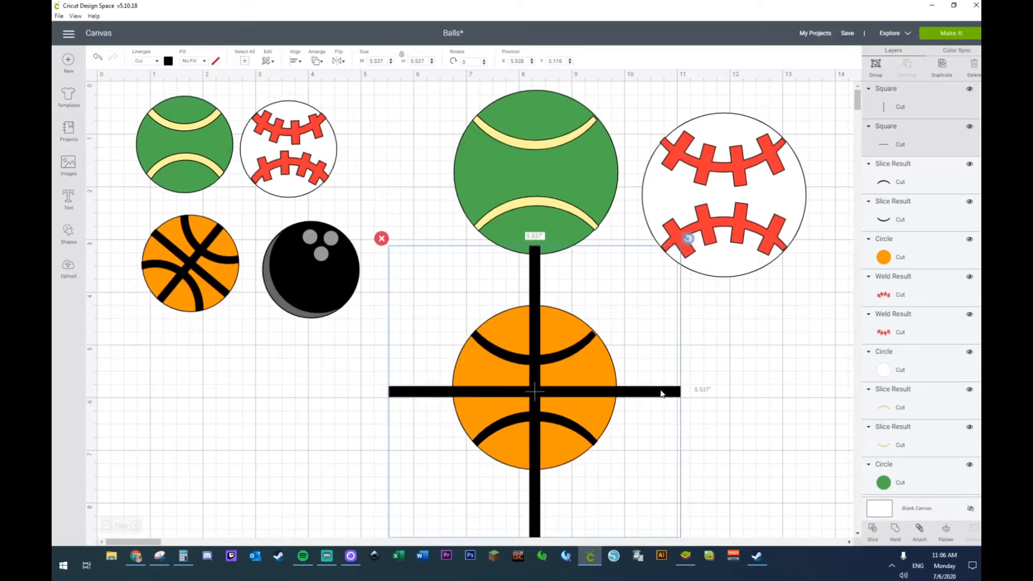
# Step: Slice the two crossed bars and weld the horizontal bar to the orange ball's two curved seams
pyautogui.rightClick(661, 394)
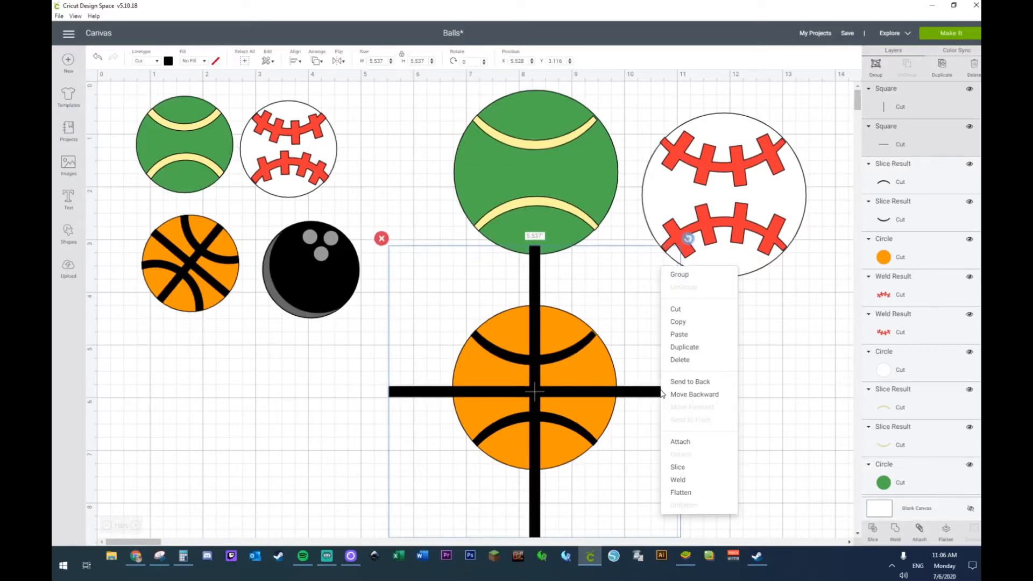
pyautogui.click(683, 470)
pyautogui.click(559, 362)
pyautogui.keyDown('shift'); pyautogui.click(562, 430); pyautogui.keyUp('shift')
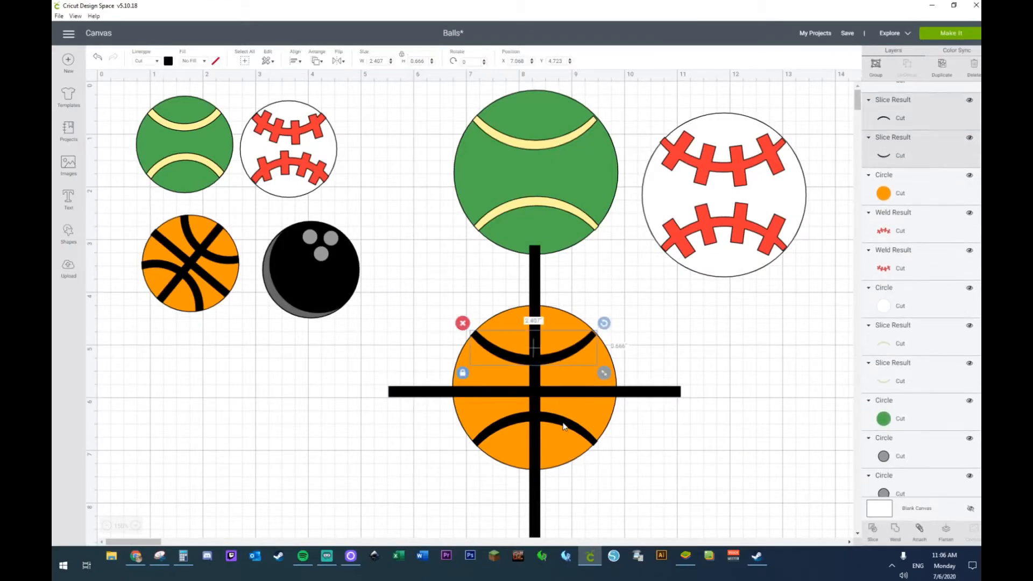
pyautogui.keyDown('shift'); pyautogui.click(669, 395); pyautogui.keyUp('shift')
pyautogui.rightClick(669, 396)
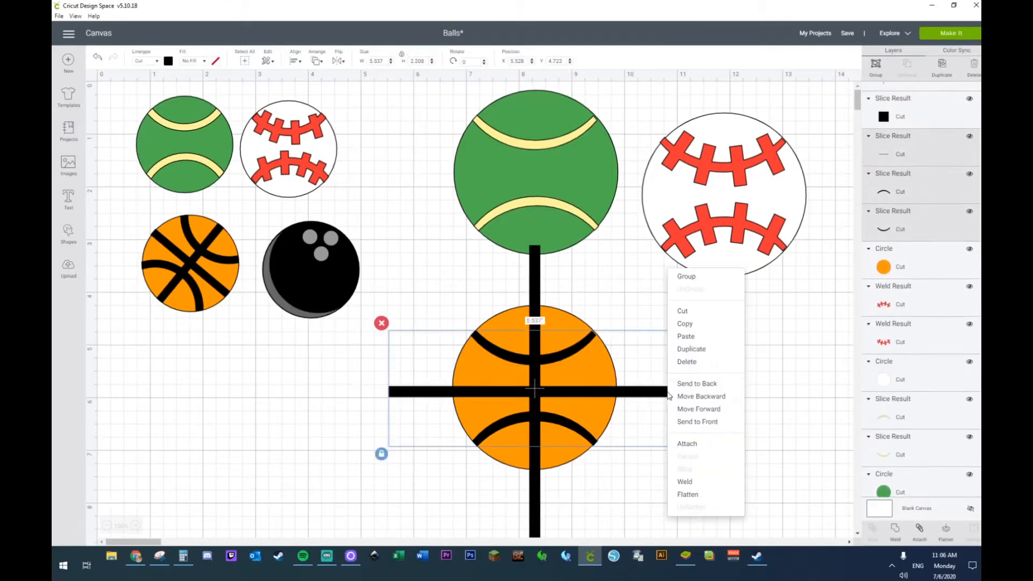
pyautogui.click(706, 487)
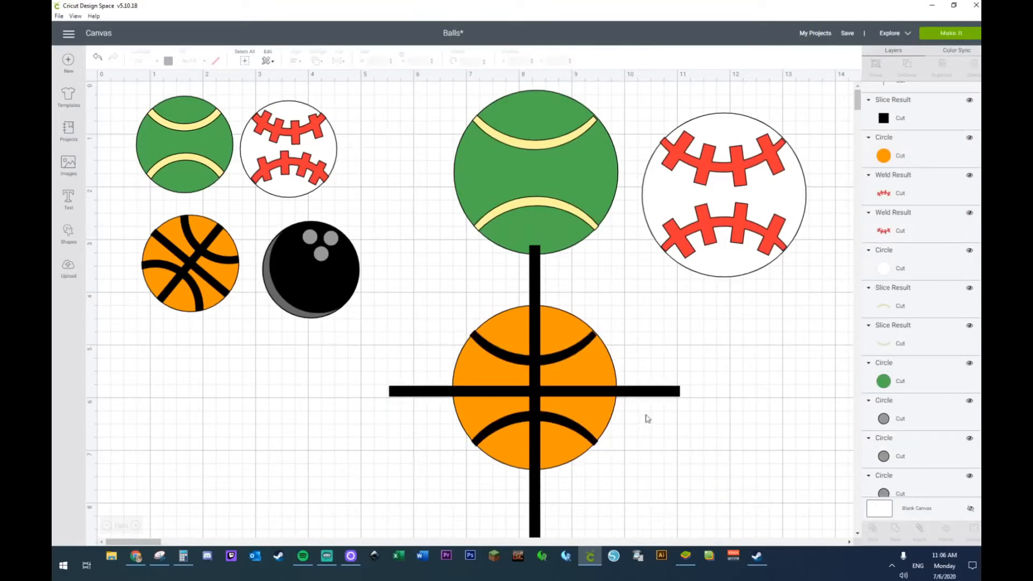
# Step: Duplicate the orange circle into the empty area below the small balls and nudge the welded black lines slightly on the original
pyautogui.click(573, 330)
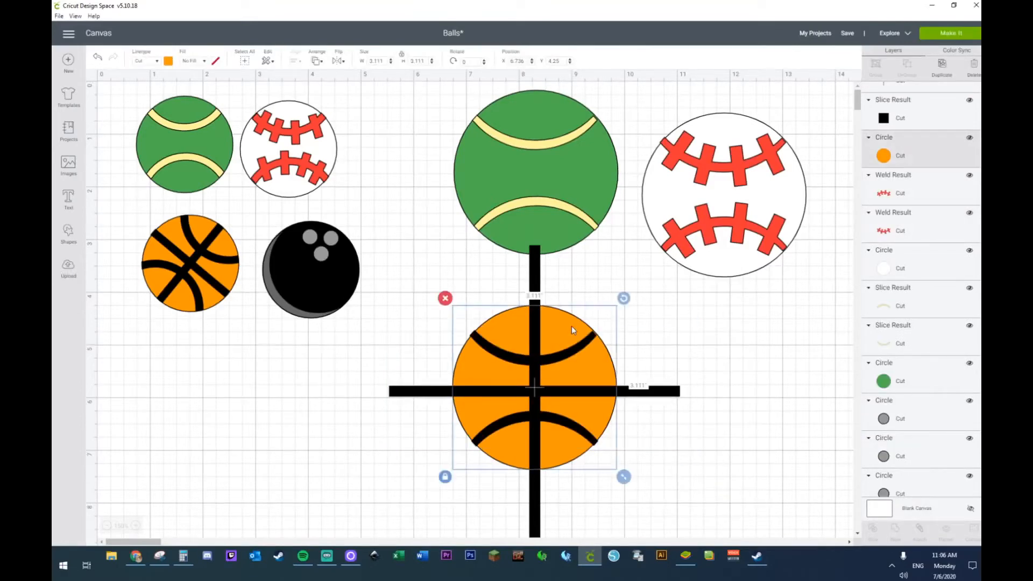
pyautogui.moveTo(571, 326); pyautogui.dragTo(324, 379)
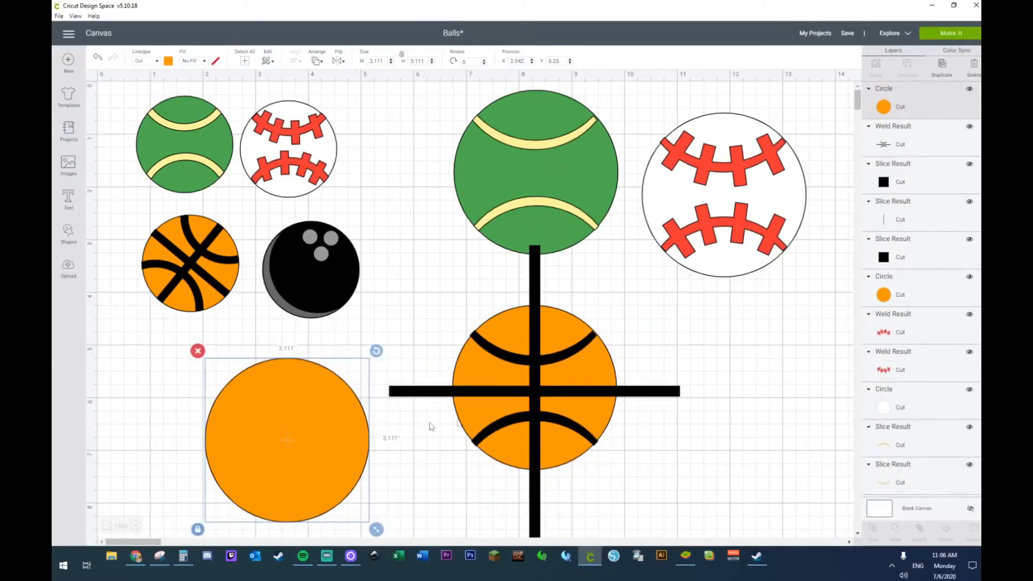
pyautogui.click(535, 364)
pyautogui.moveTo(535, 360); pyautogui.dragTo(536, 360)
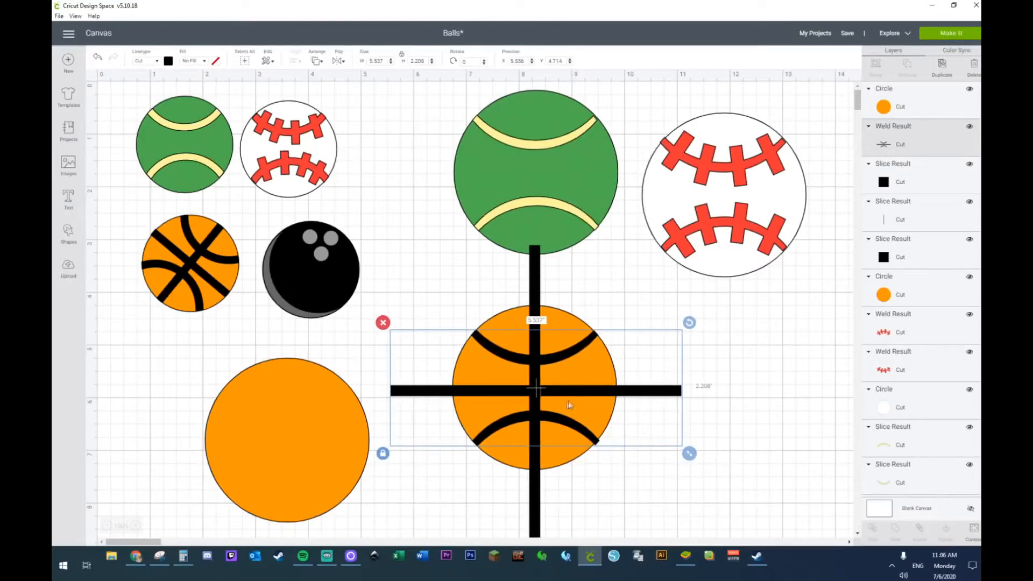
# Step: Align the welded seam lines over the orange ball and weld them to the vertical bar
pyautogui.moveTo(536, 402); pyautogui.dragTo(536, 401)
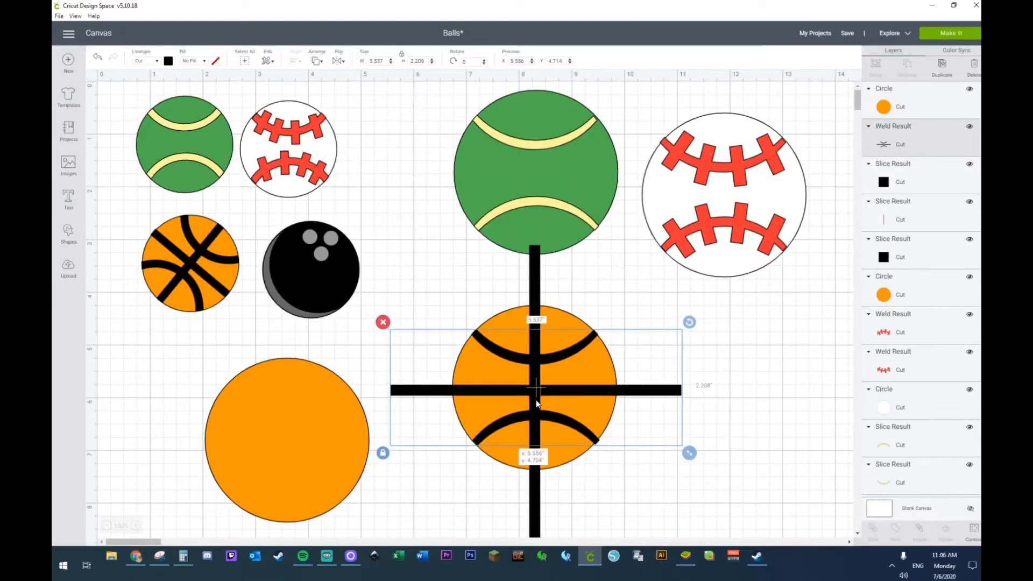
pyautogui.click(750, 363)
pyautogui.moveTo(725, 318); pyautogui.dragTo(518, 454)
pyautogui.click(720, 430)
pyautogui.click(678, 397)
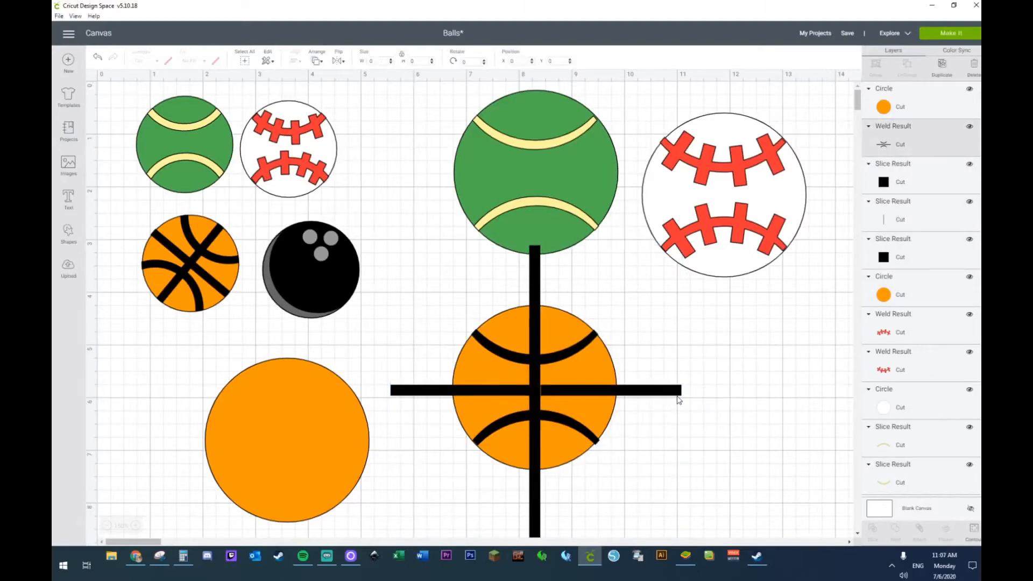
pyautogui.keyDown('shift'); pyautogui.click(535, 277); pyautogui.keyUp('shift')
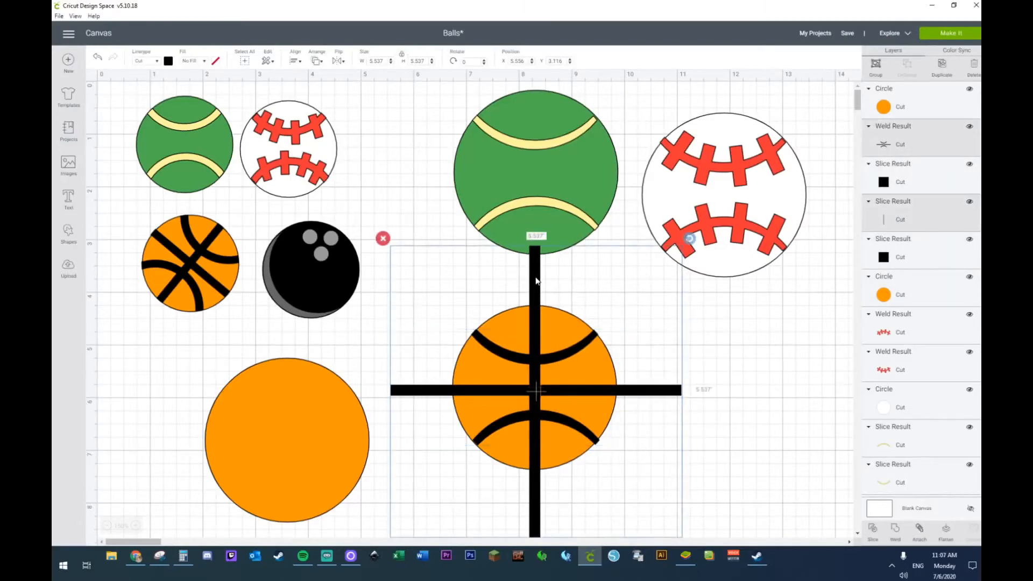
pyautogui.rightClick(536, 278)
pyautogui.click(554, 492)
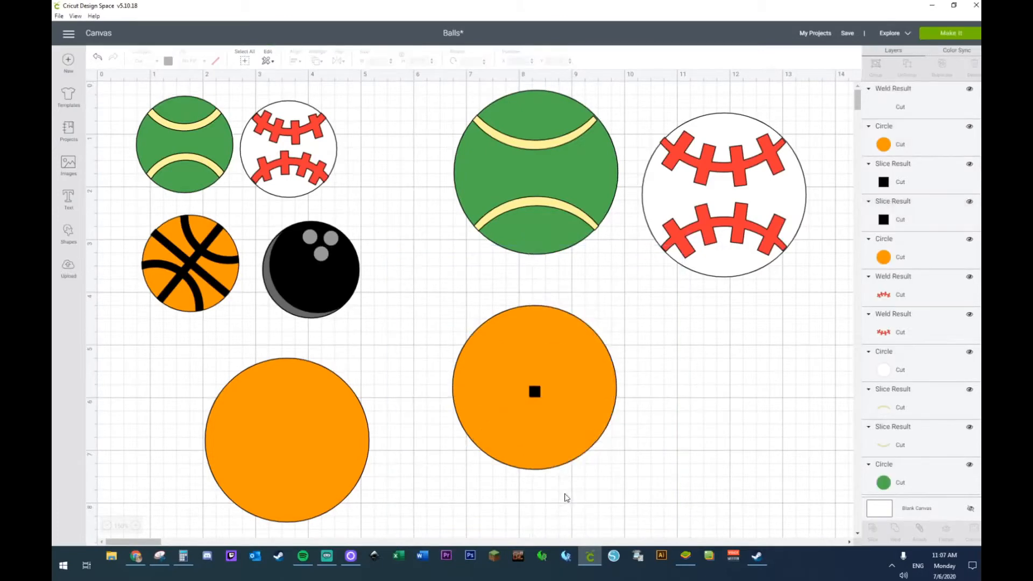
# Step: Move the welded lines off the orange ball, pull apart the two leftover black center squares and delete one
pyautogui.moveTo(535, 443); pyautogui.dragTo(703, 445)
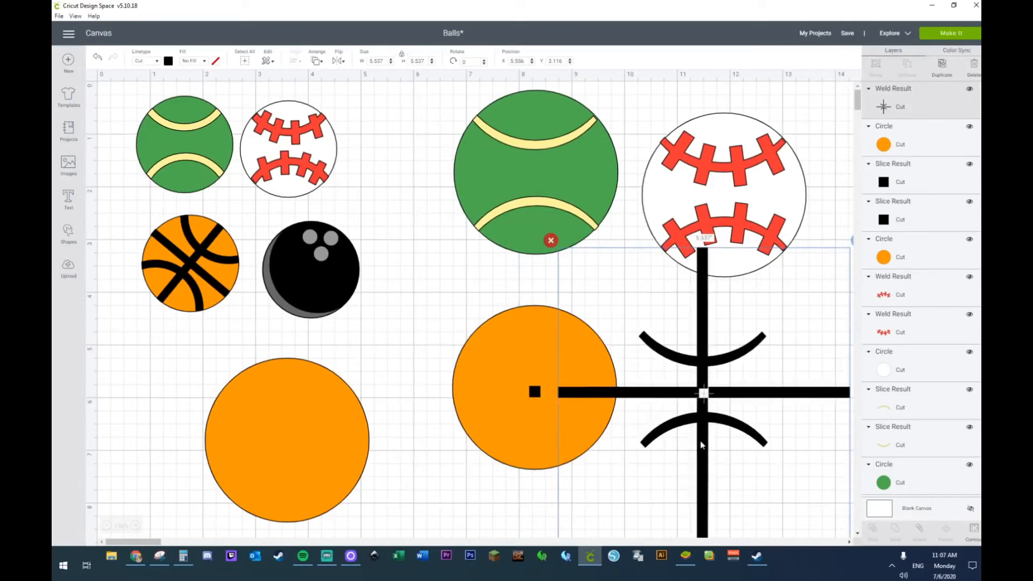
pyautogui.moveTo(536, 393); pyautogui.dragTo(461, 403)
pyautogui.moveTo(535, 391); pyautogui.dragTo(491, 407)
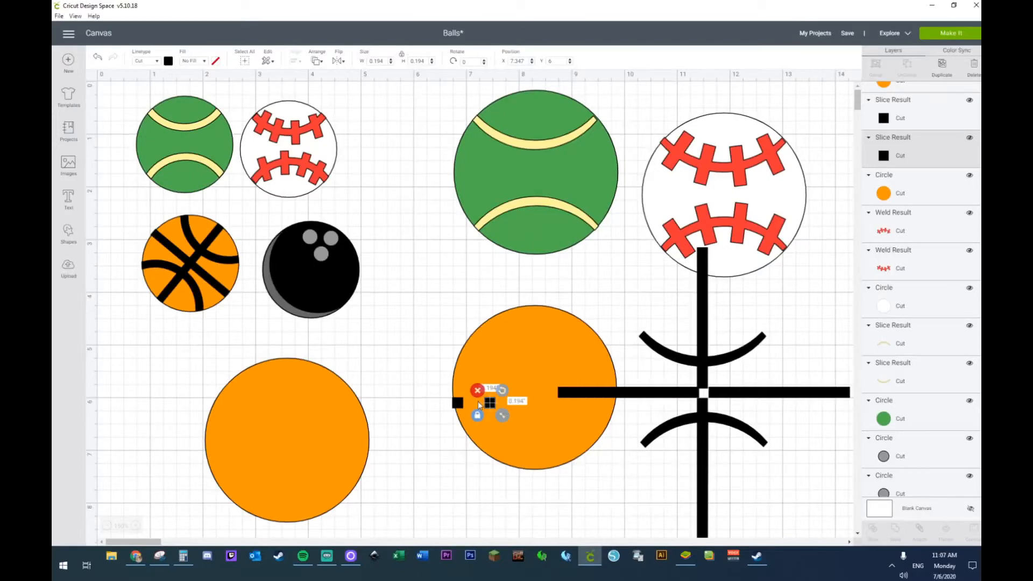
pyautogui.press('Delete')
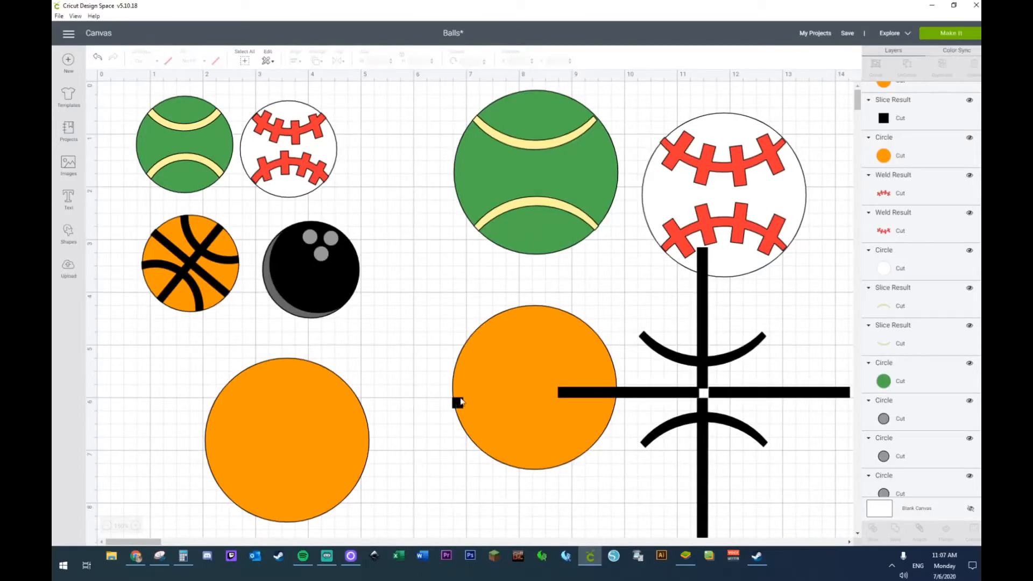
# Step: Undo back to before the crossed bars were sliced and move the horizontal bar up to the middle of the orange ball
pyautogui.click(98, 60)
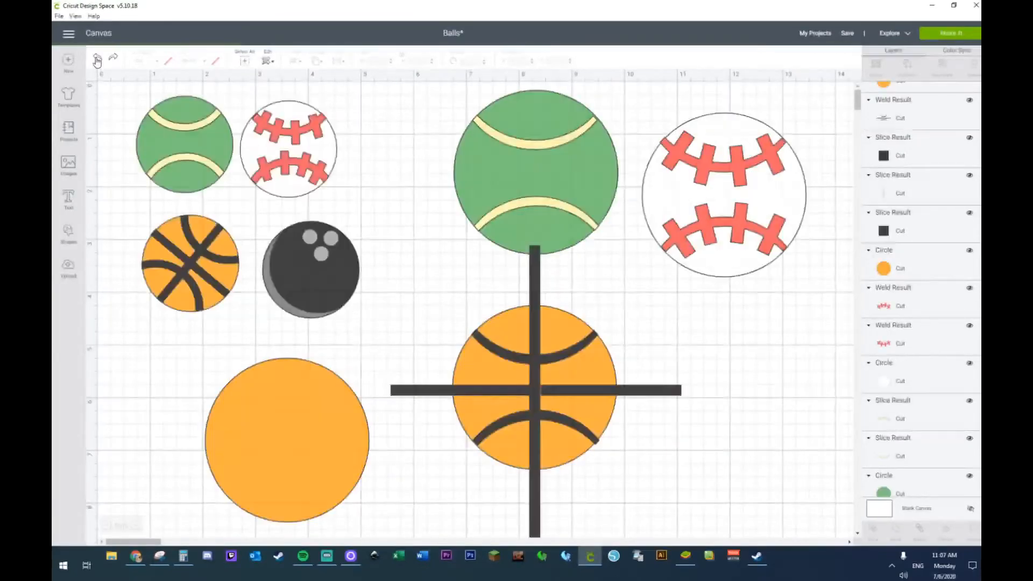
pyautogui.click(98, 59)
pyautogui.click(98, 59)
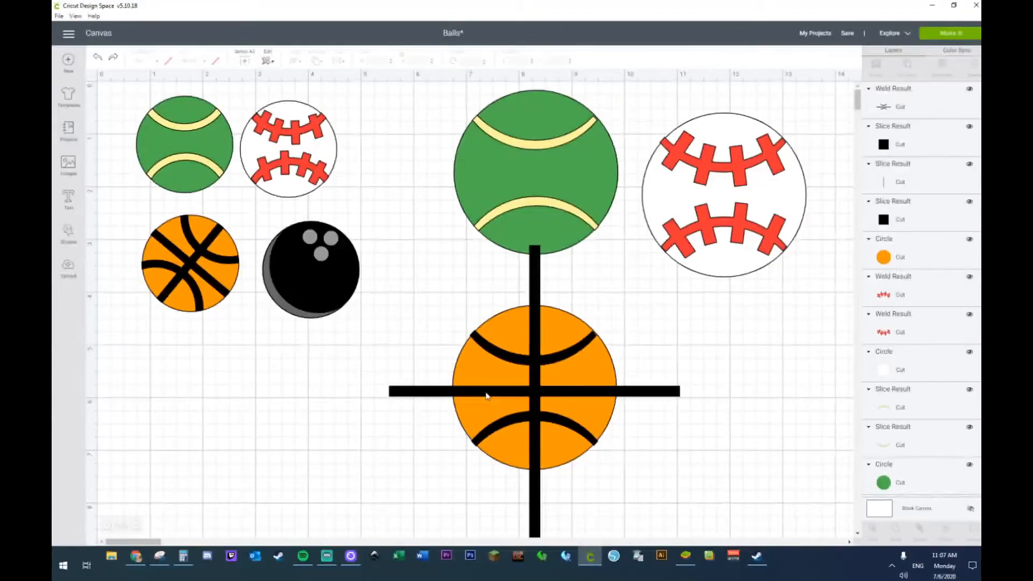
pyautogui.moveTo(487, 396); pyautogui.dragTo(479, 418)
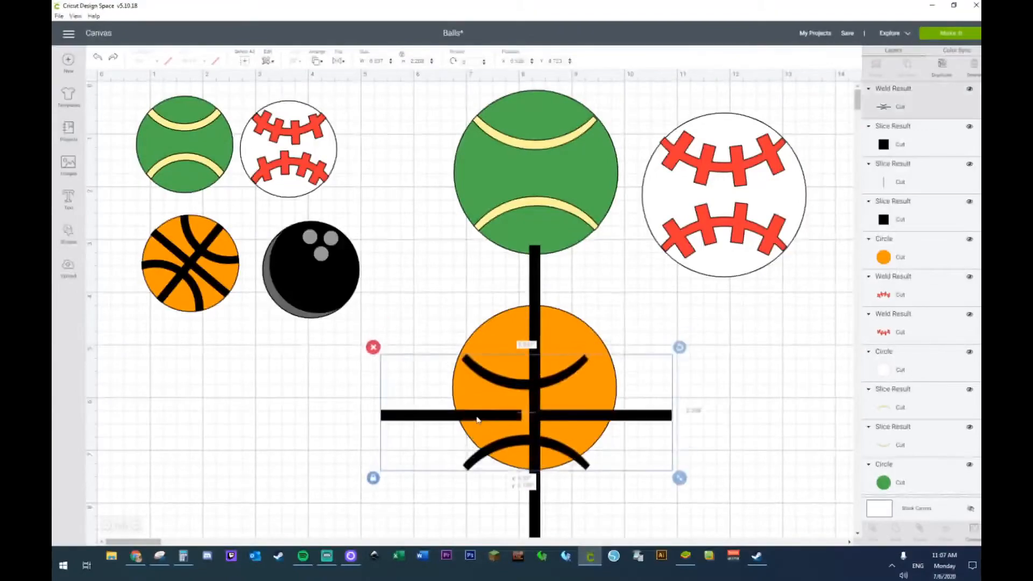
pyautogui.click(97, 60)
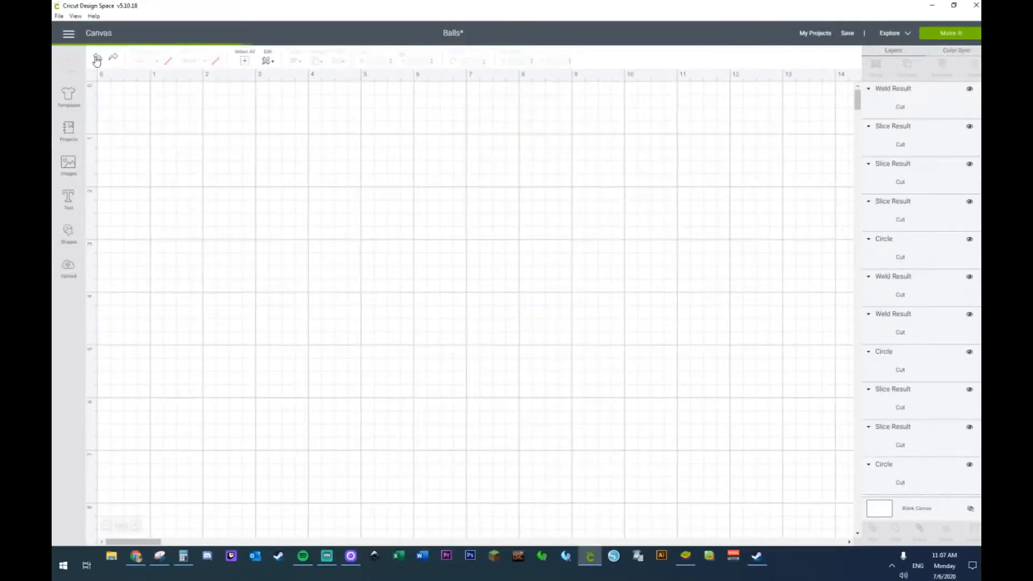
pyautogui.click(97, 60)
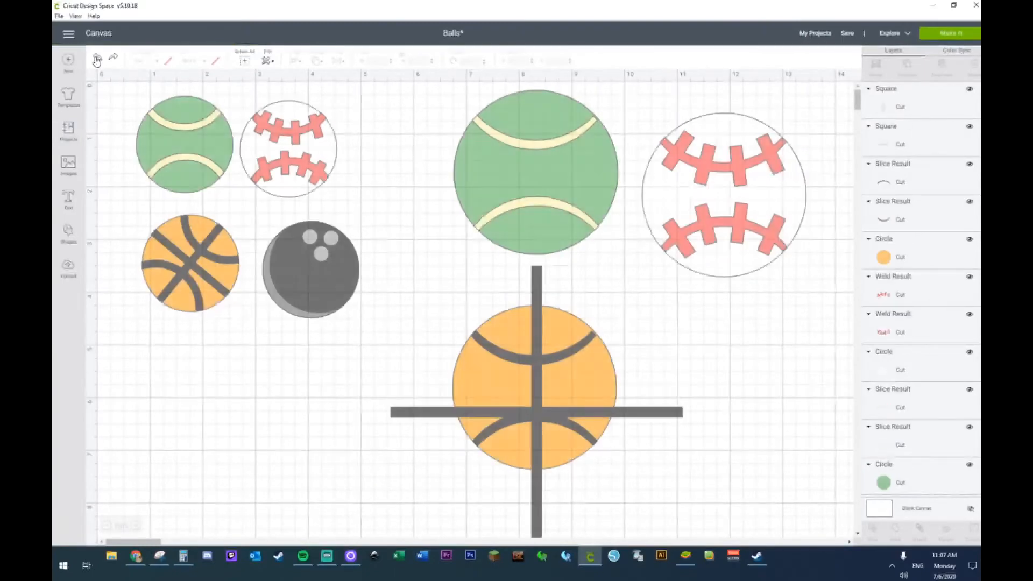
pyautogui.moveTo(392, 412); pyautogui.dragTo(396, 390)
pyautogui.click(210, 516)
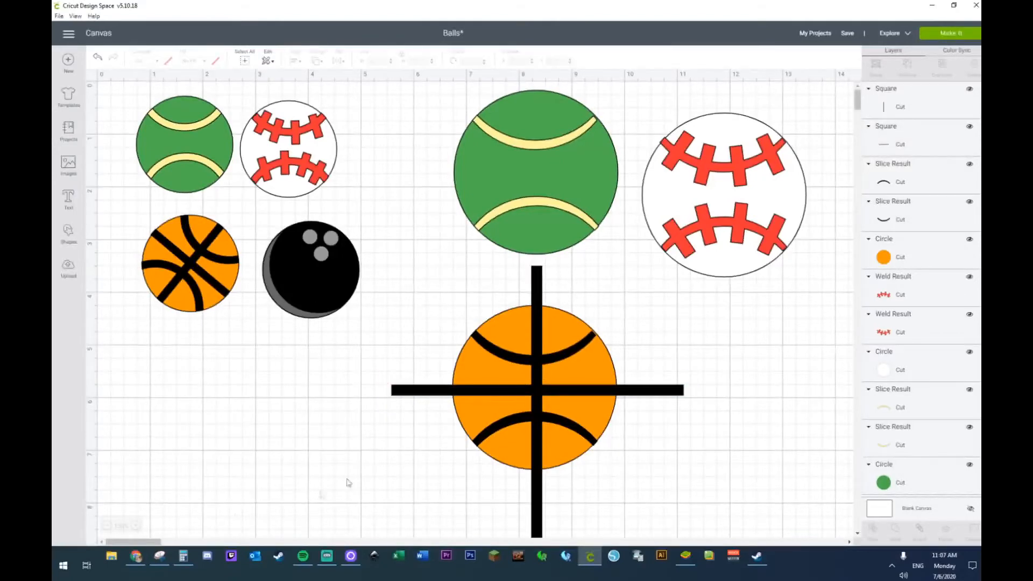
# Step: Weld the vertical and horizontal bars into a single cross
pyautogui.click(536, 272)
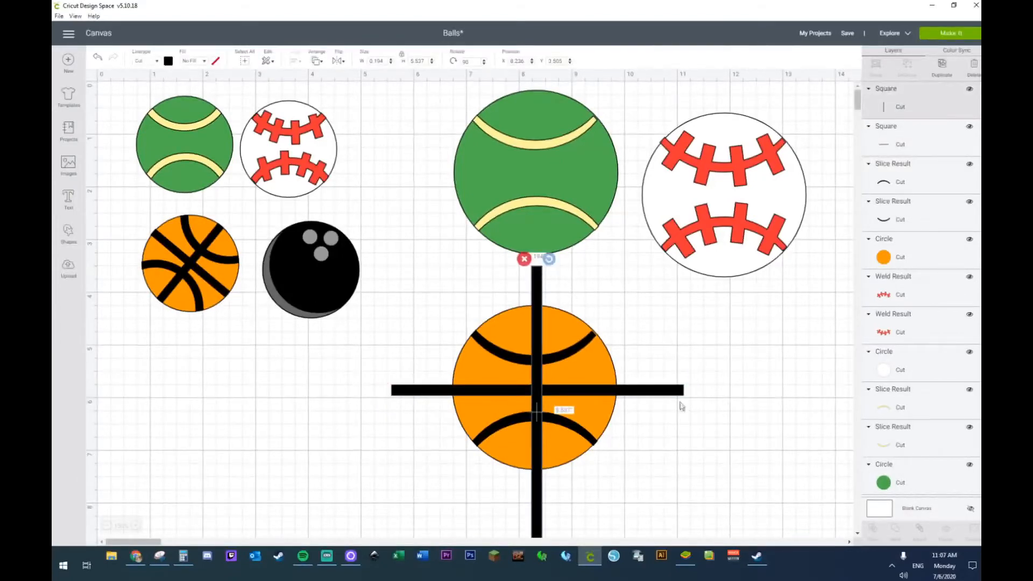
pyautogui.keyDown('shift'); pyautogui.click(681, 391); pyautogui.keyUp('shift')
pyautogui.rightClick(681, 391)
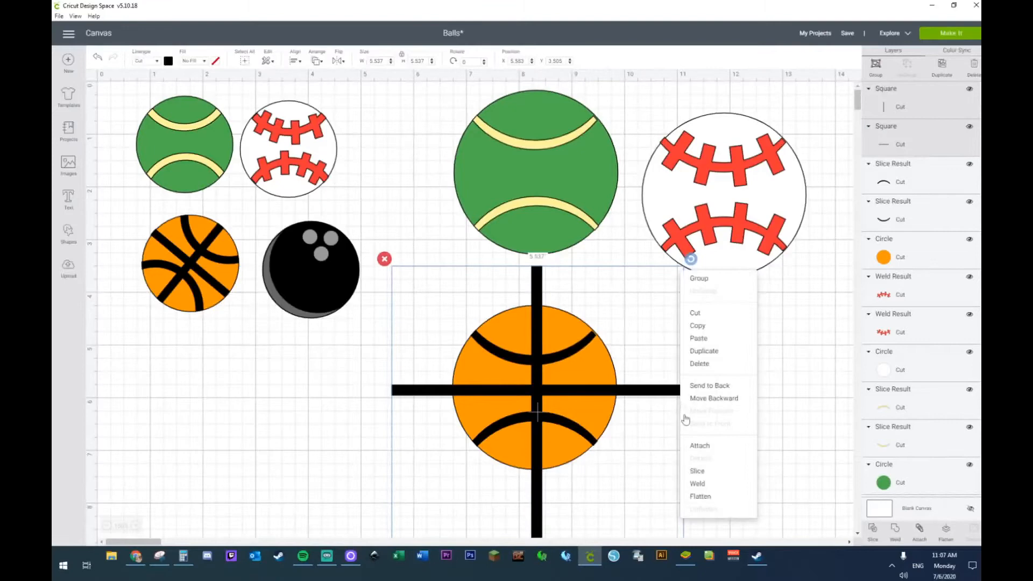
pyautogui.click(697, 484)
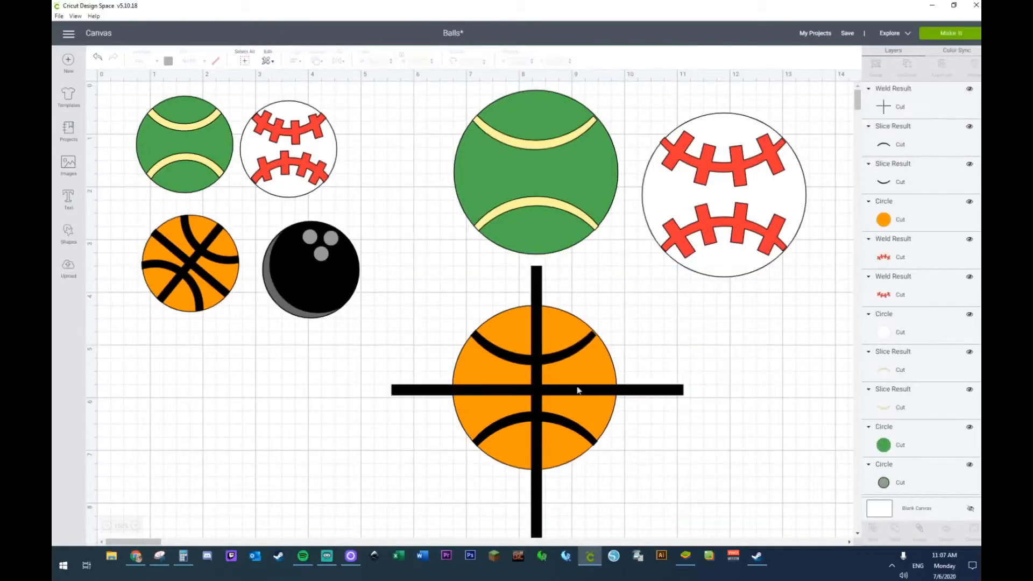
# Step: Move the welded cross off the orange ball to access the two curved seams, and place it back over the ball's middle
pyautogui.click(562, 355)
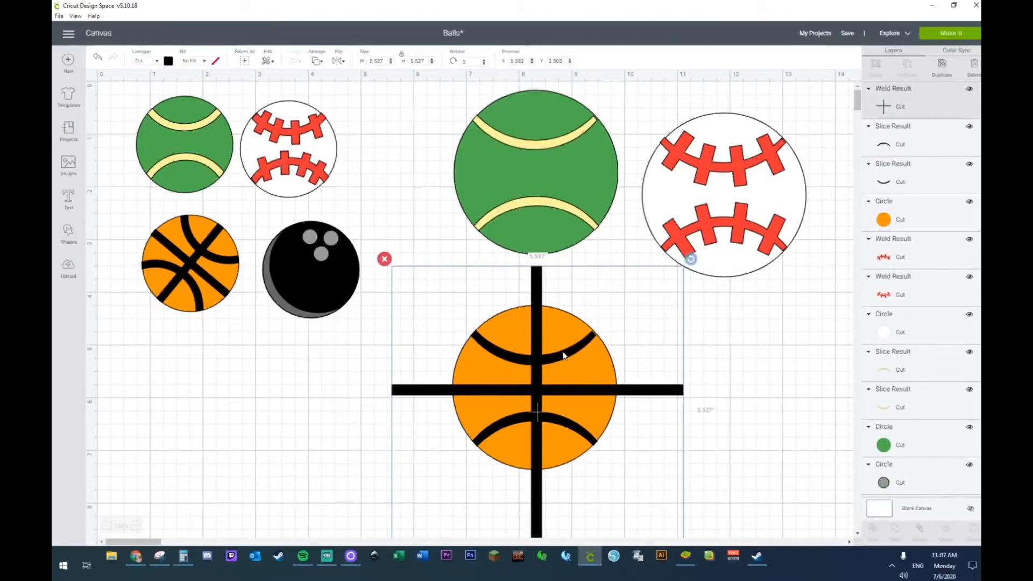
pyautogui.moveTo(564, 355); pyautogui.dragTo(394, 396)
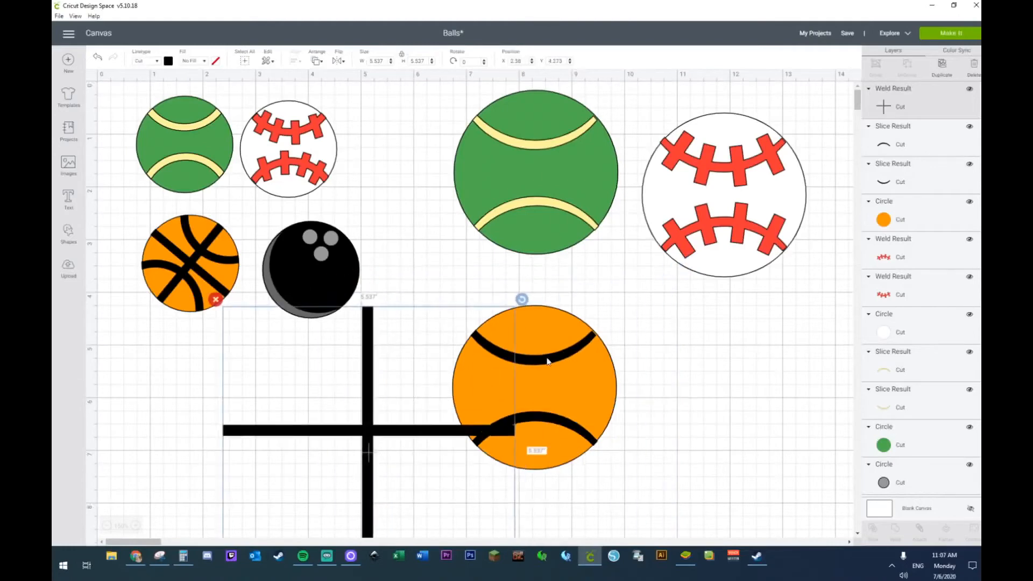
pyautogui.click(598, 339)
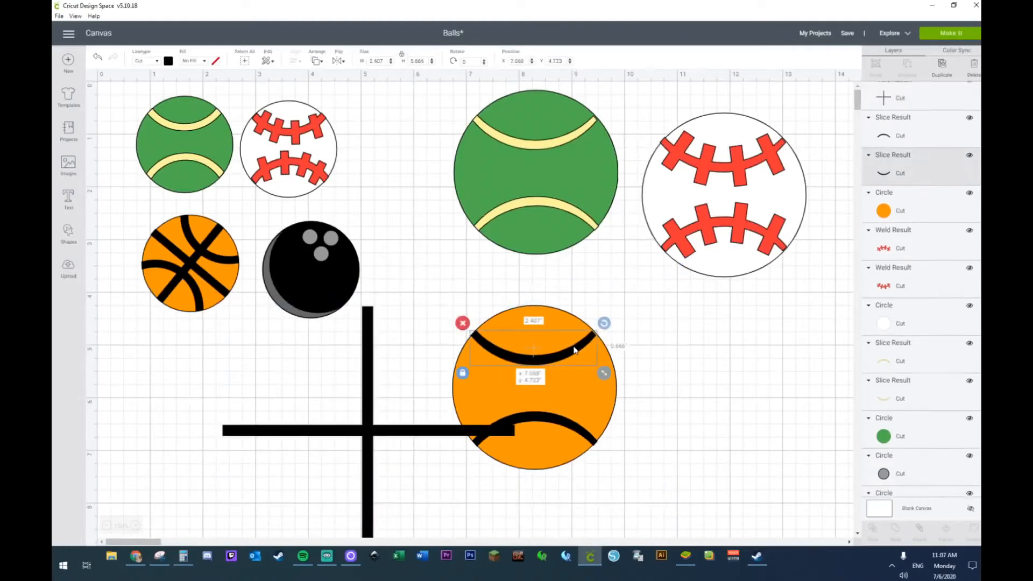
pyautogui.click(570, 430)
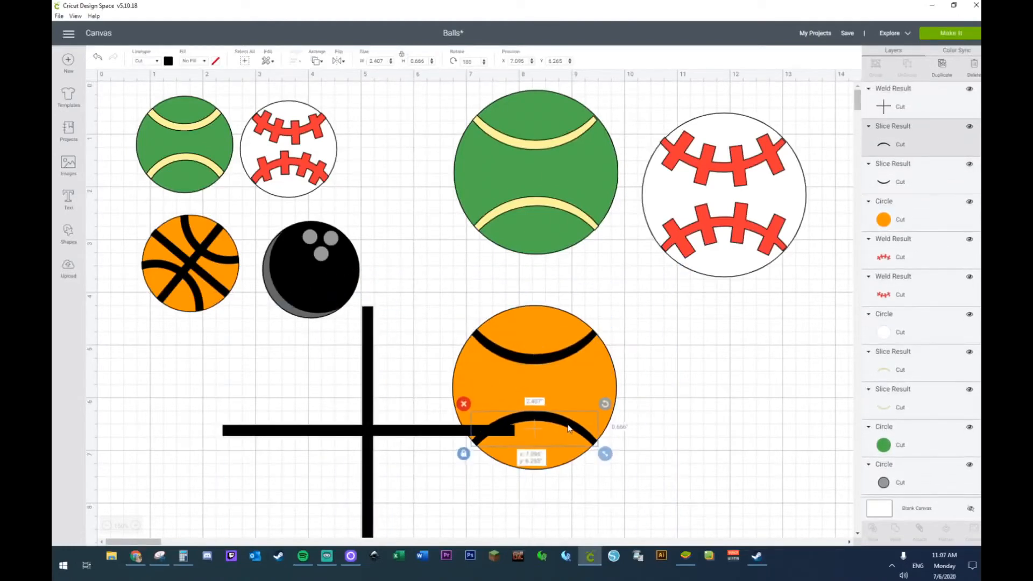
pyautogui.click(678, 405)
pyautogui.moveTo(347, 435); pyautogui.dragTo(511, 391)
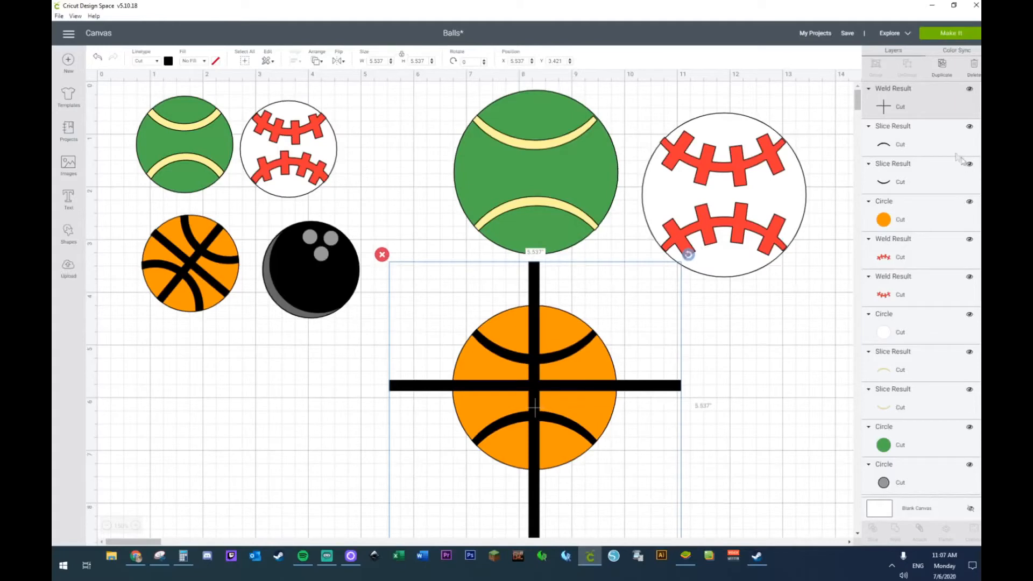
# Step: Weld the cross and the two curved seams into one black line shape
pyautogui.click(943, 142)
pyautogui.keyDown('shift'); pyautogui.click(916, 186); pyautogui.keyUp('shift')
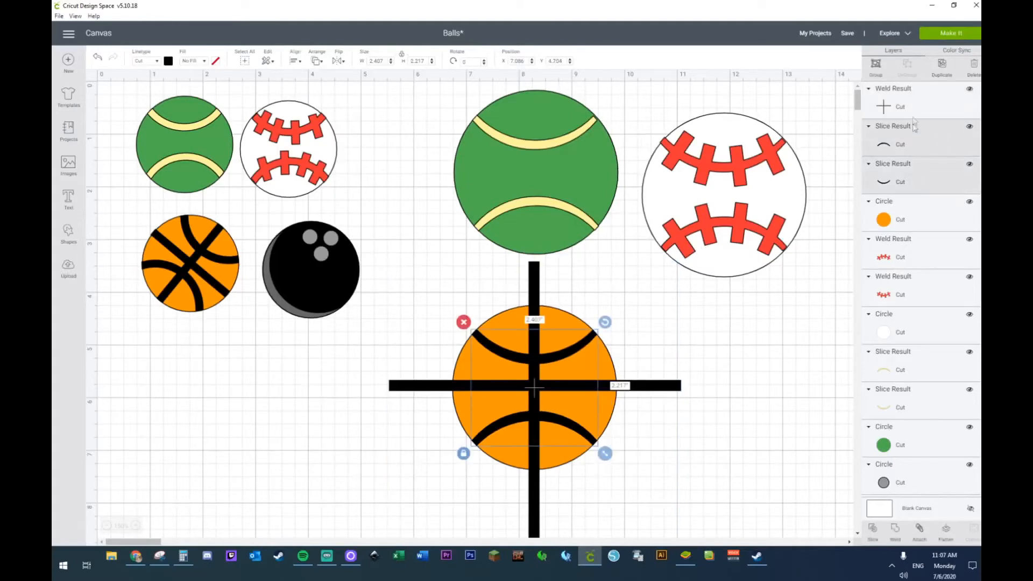
pyautogui.keyDown('shift'); pyautogui.click(931, 97); pyautogui.keyUp('shift')
pyautogui.rightClick(539, 373)
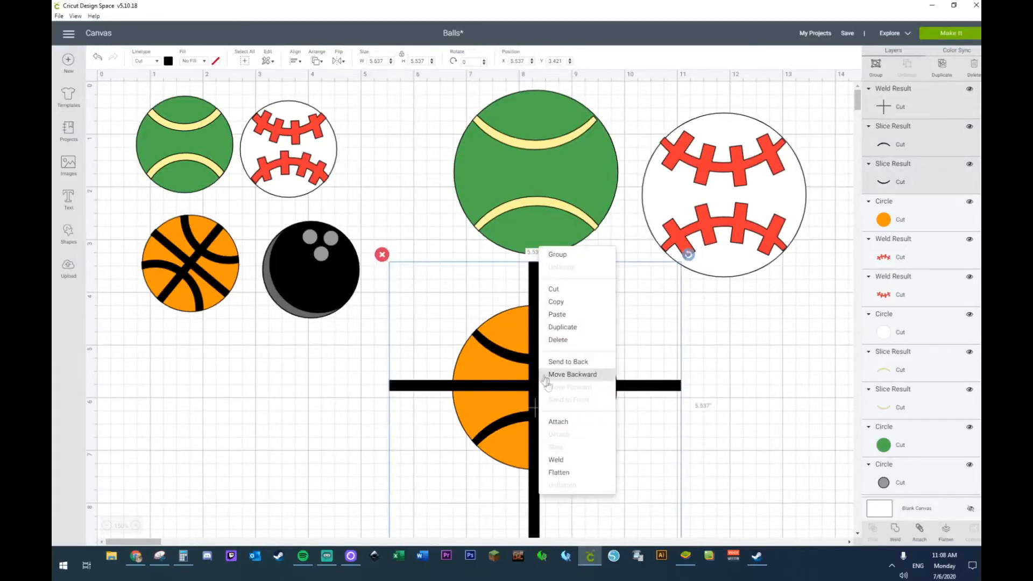
pyautogui.click(575, 467)
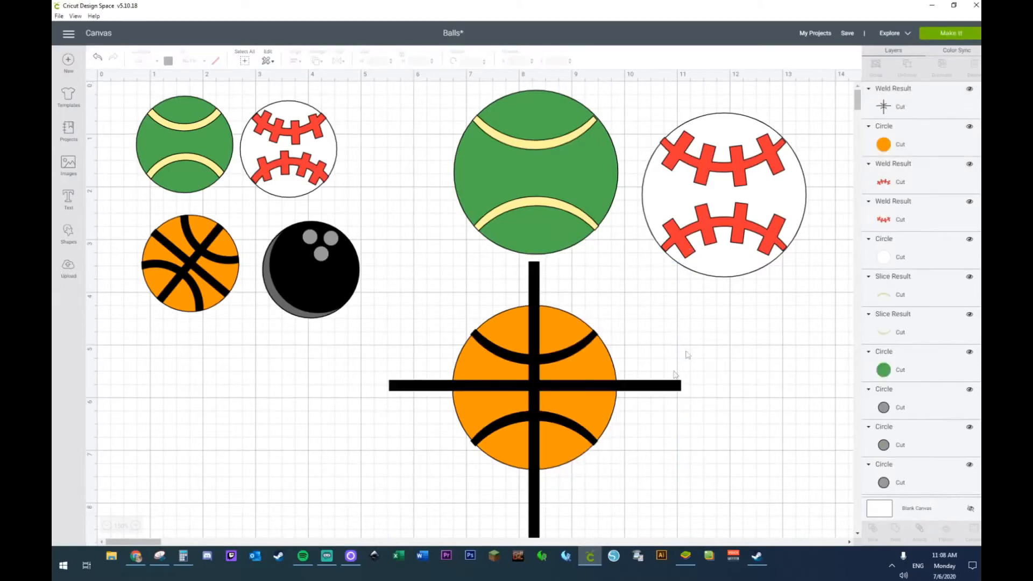
# Step: Duplicate the large orange circle and place the copy in the empty area below the small balls
pyautogui.click(941, 149)
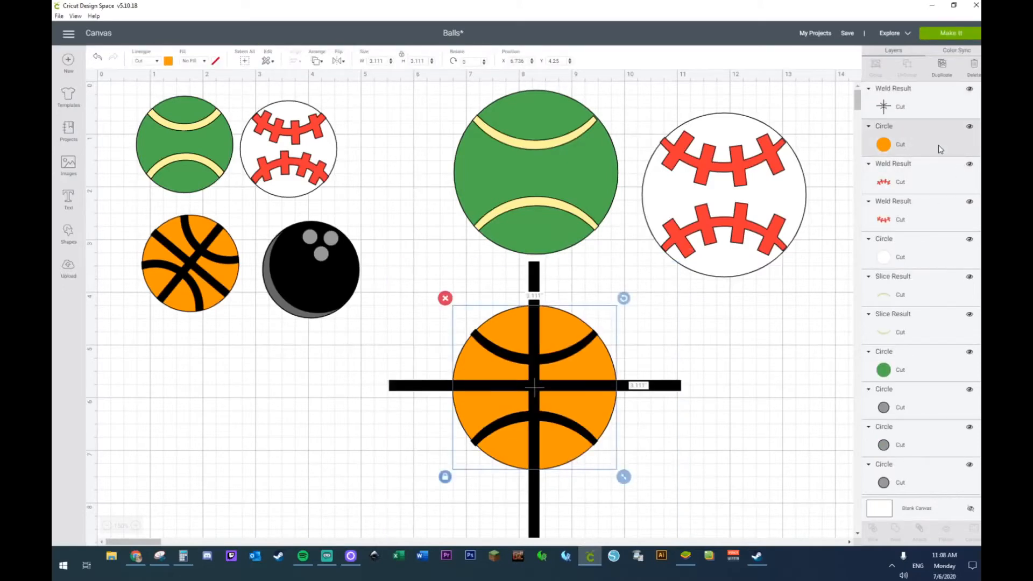
pyautogui.hotkey('ctrl', 'd')
pyautogui.moveTo(581, 396); pyautogui.dragTo(277, 435)
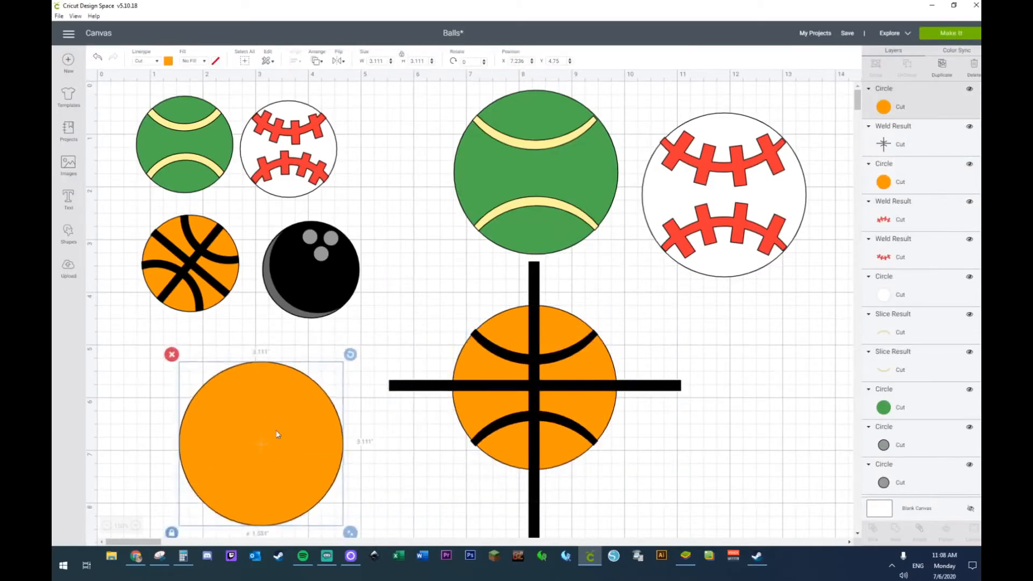
# Step: Try moving the welded black lines off the original orange ball, undo the moves, and select the lines together with the circle
pyautogui.moveTo(414, 307); pyautogui.dragTo(606, 453)
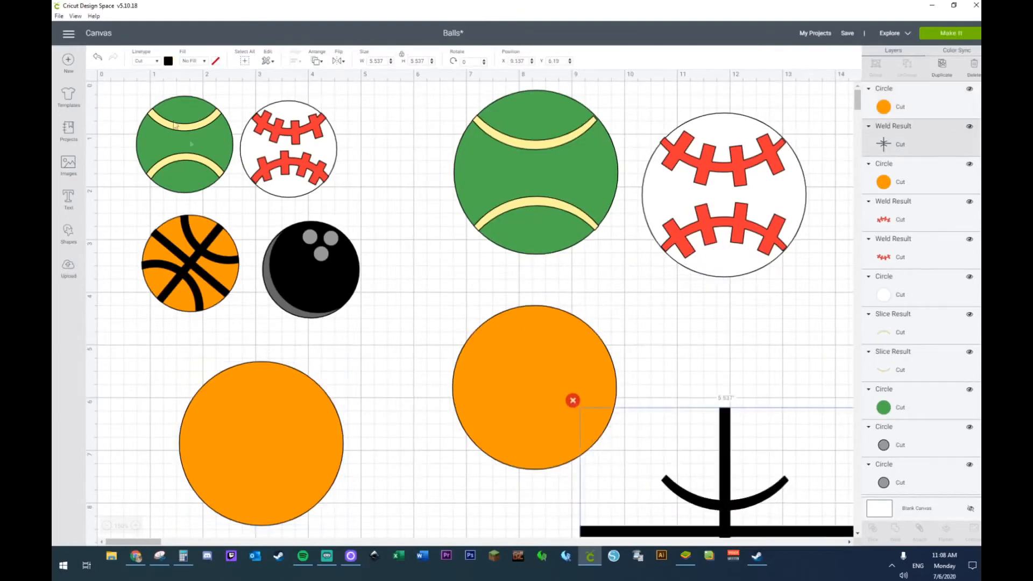
pyautogui.click(97, 58)
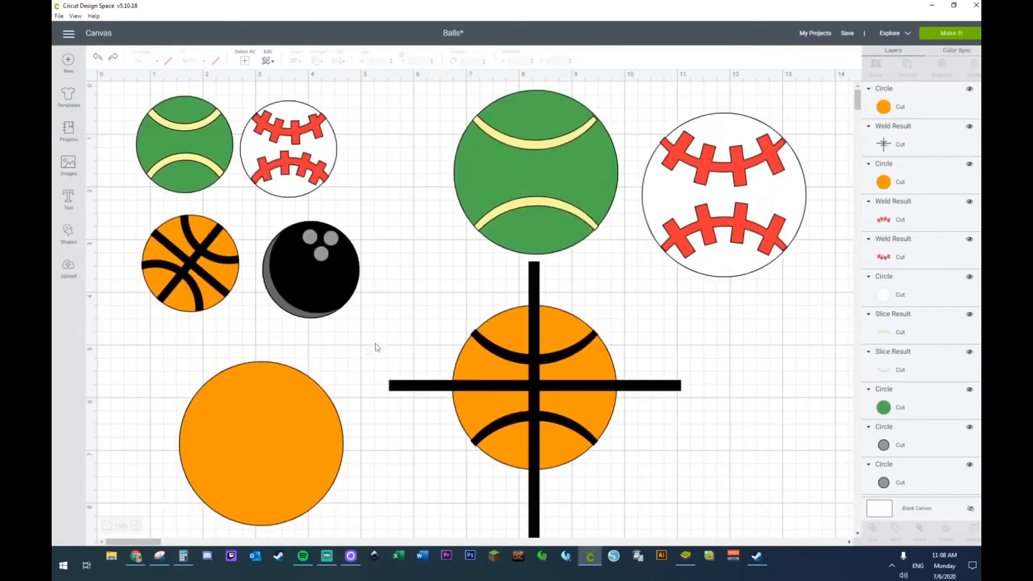
pyautogui.click(392, 306)
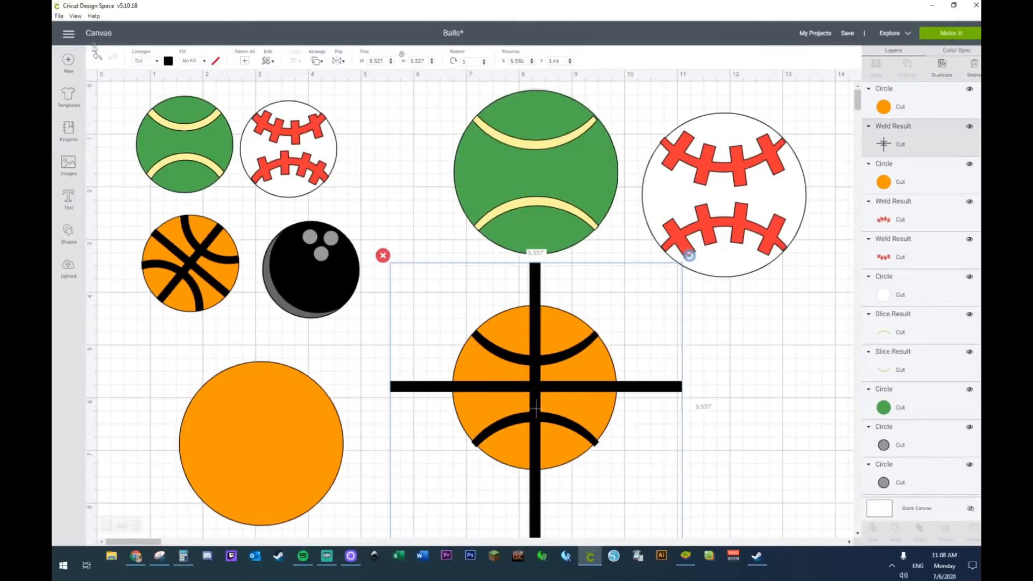
pyautogui.click(96, 57)
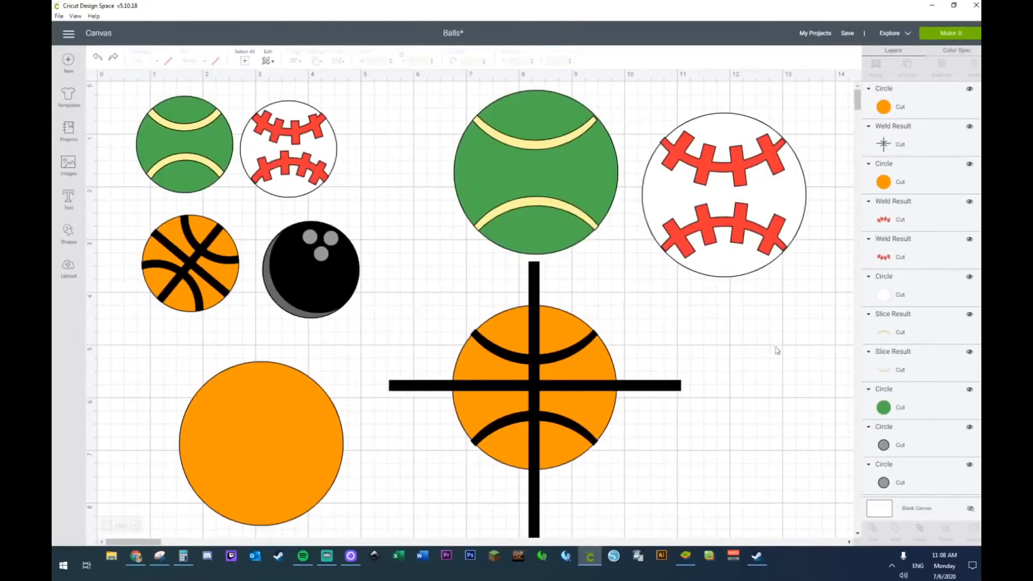
pyautogui.moveTo(797, 352); pyautogui.dragTo(439, 458)
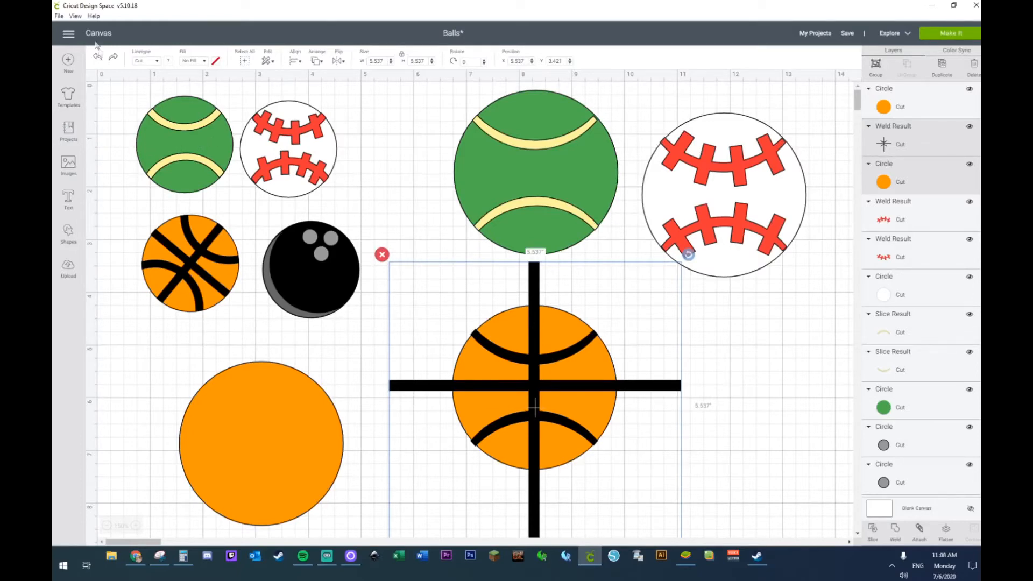
# Step: Undo the circle duplication and the welds until the two bars and the curved seams are separate shapes again
pyautogui.click(96, 58)
pyautogui.click(96, 59)
pyautogui.click(97, 59)
pyautogui.click(96, 59)
pyautogui.click(97, 58)
pyautogui.click(97, 58)
pyautogui.click(97, 58)
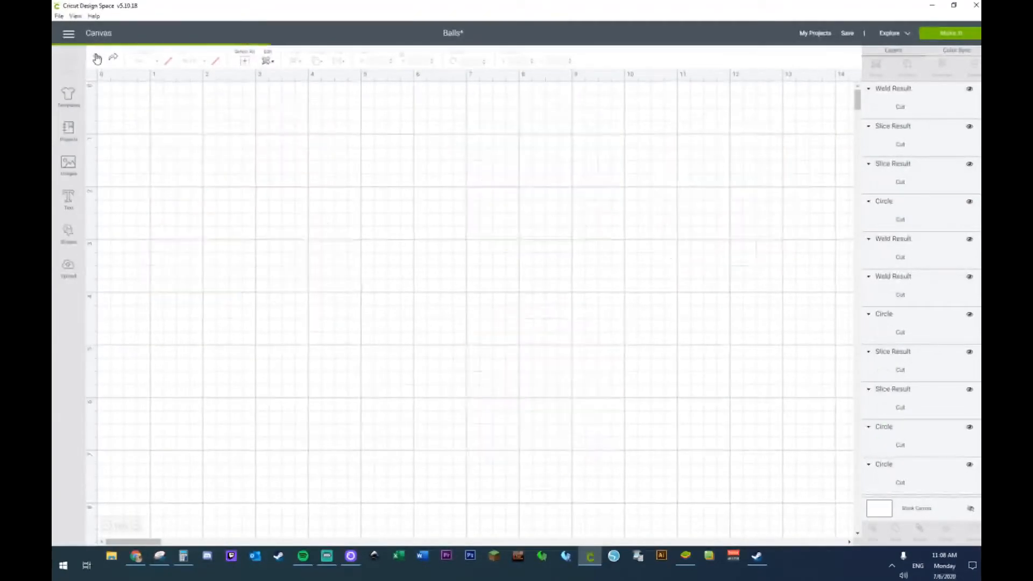
pyautogui.click(96, 58)
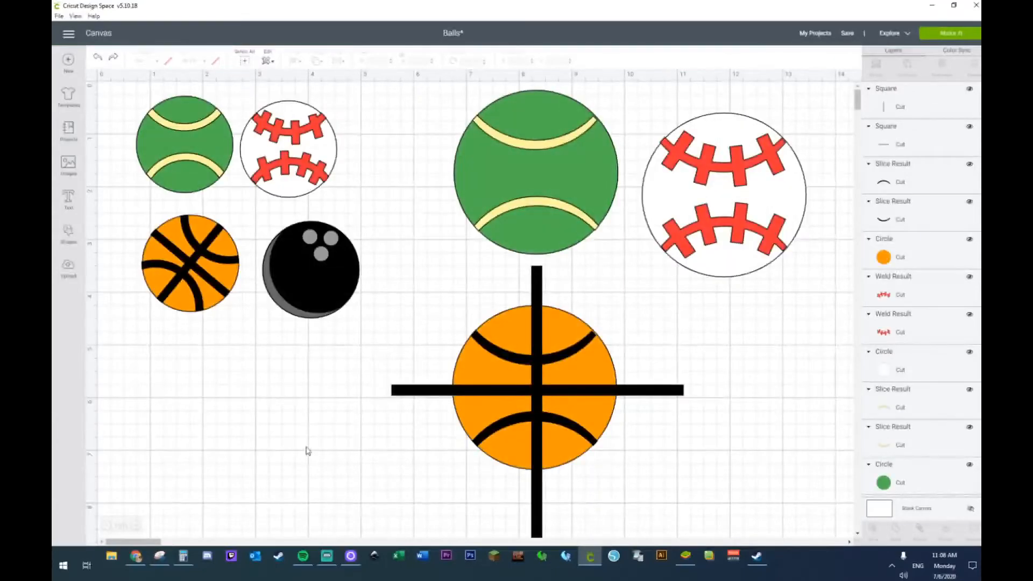
# Step: Try center-aligning the black bars, curved seams and orange circle with one another, and undo the alignment
pyautogui.moveTo(410, 392)
pyautogui.mouseDown()
pyautogui.moveTo(414, 416)
pyautogui.moveTo(413, 398)
pyautogui.mouseUp()
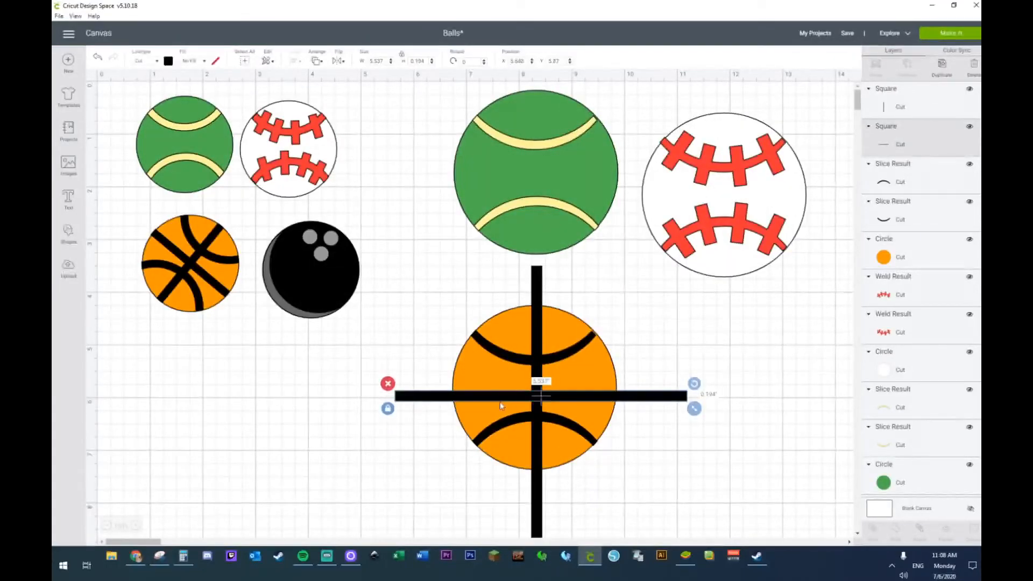
pyautogui.moveTo(414, 275); pyautogui.dragTo(771, 540)
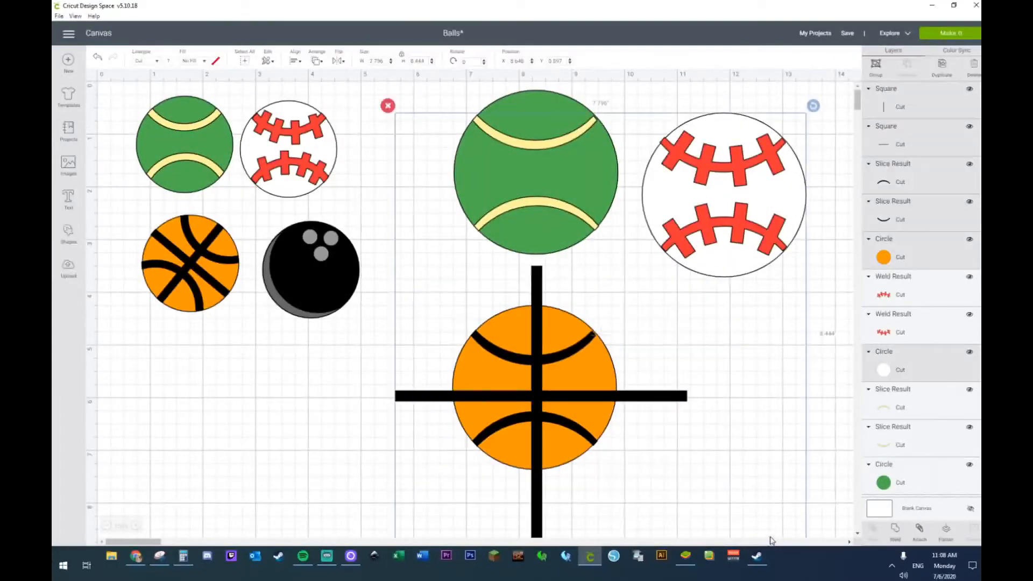
pyautogui.click(787, 436)
pyautogui.moveTo(762, 341); pyautogui.dragTo(391, 514)
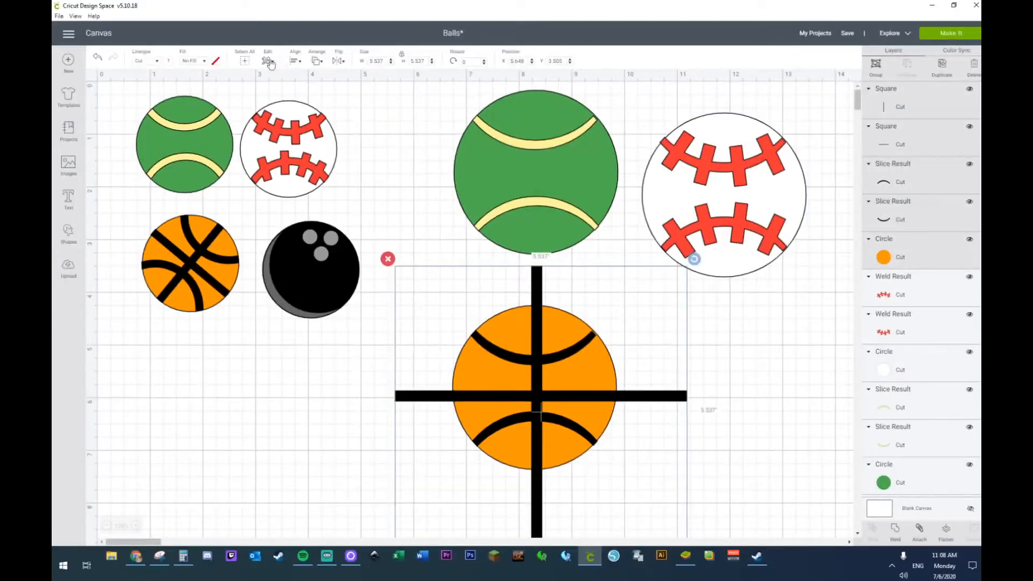
pyautogui.click(301, 63)
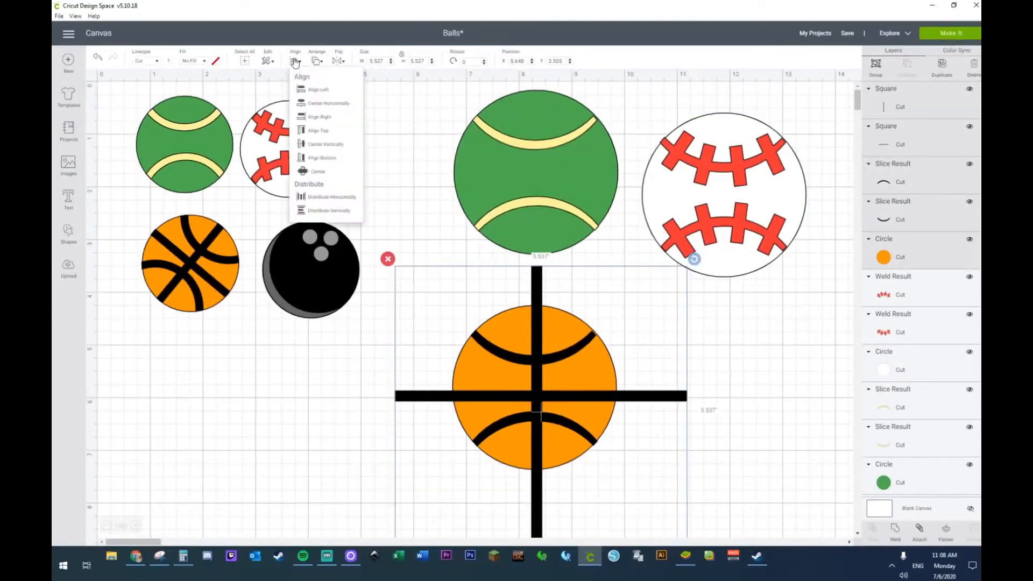
pyautogui.click(311, 177)
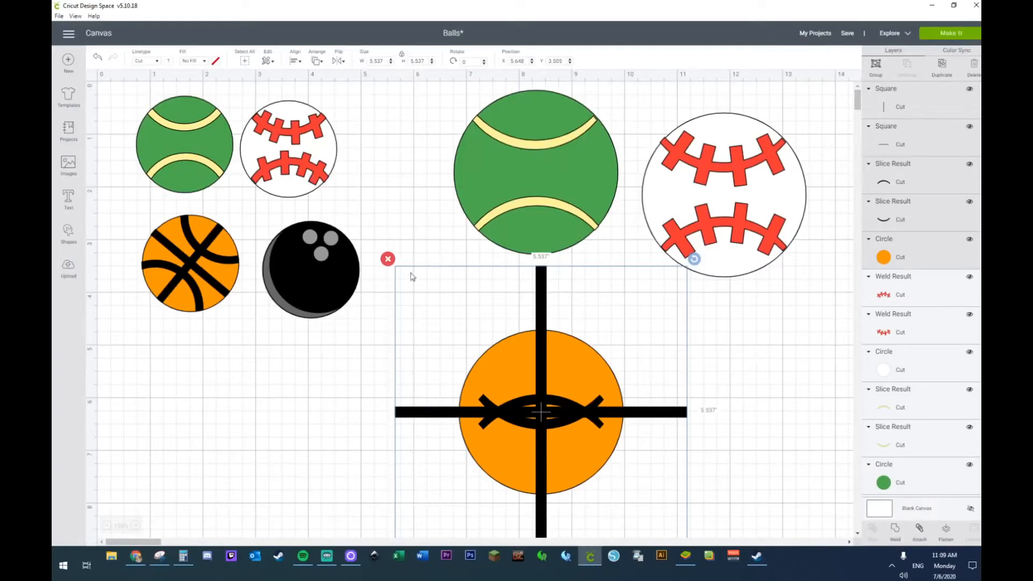
pyautogui.click(384, 354)
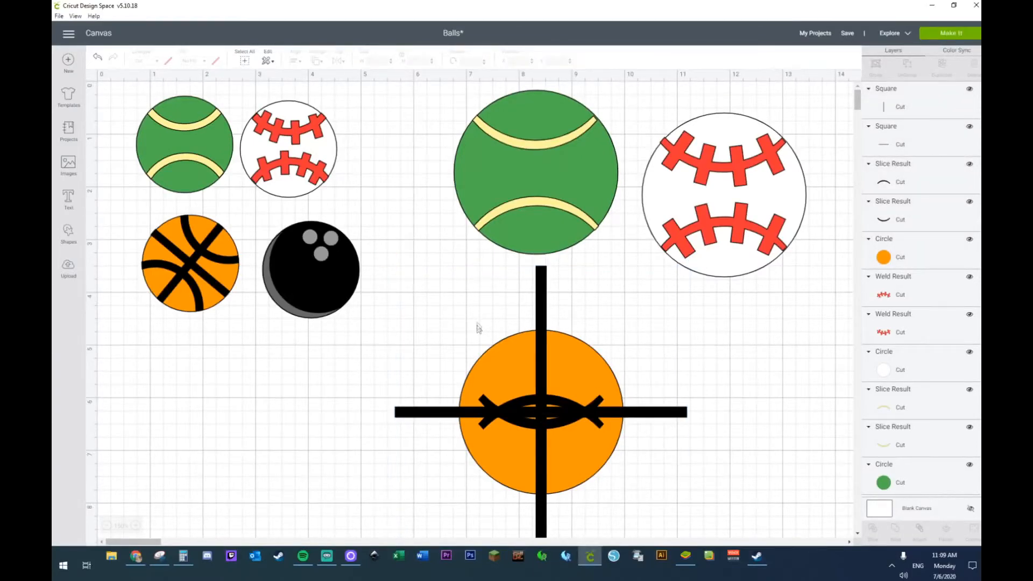
pyautogui.click(96, 58)
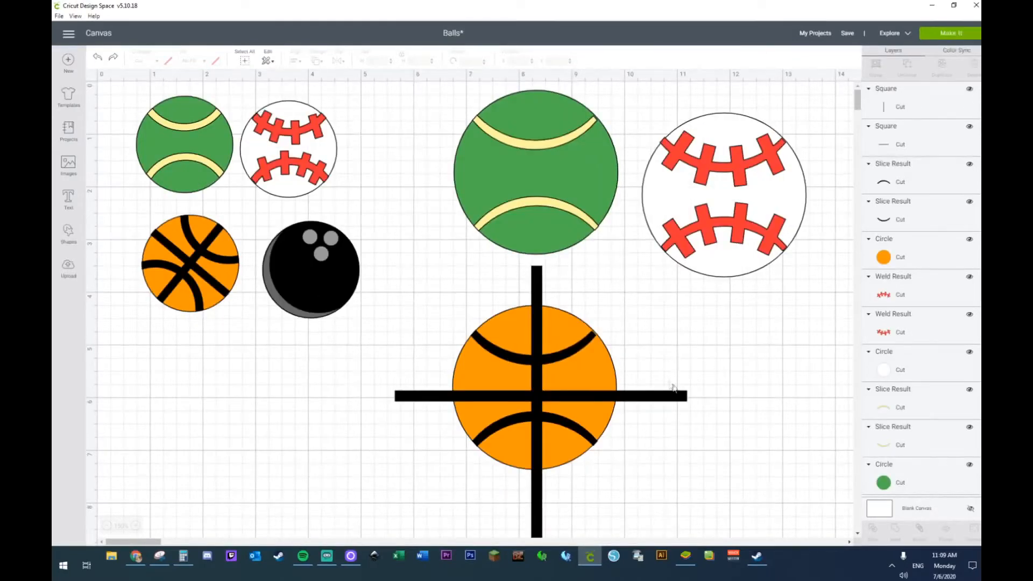
# Step: Nudge the horizontal bar up to the orange ball's middle and weld both bars and both curved seams into one shape
pyautogui.moveTo(674, 396); pyautogui.dragTo(674, 390)
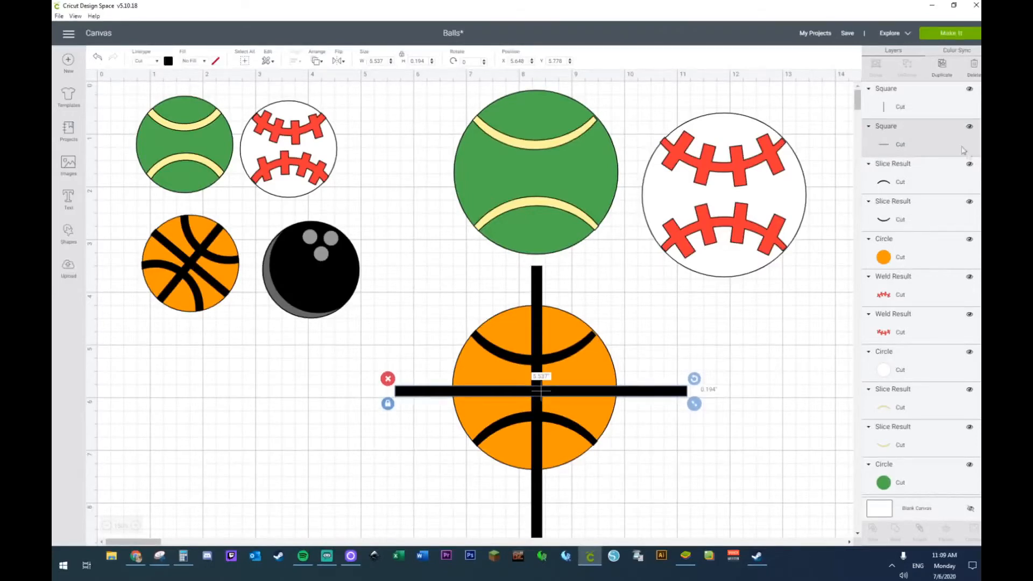
pyautogui.click(917, 109)
pyautogui.keyDown('shift'); pyautogui.click(913, 141); pyautogui.keyUp('shift')
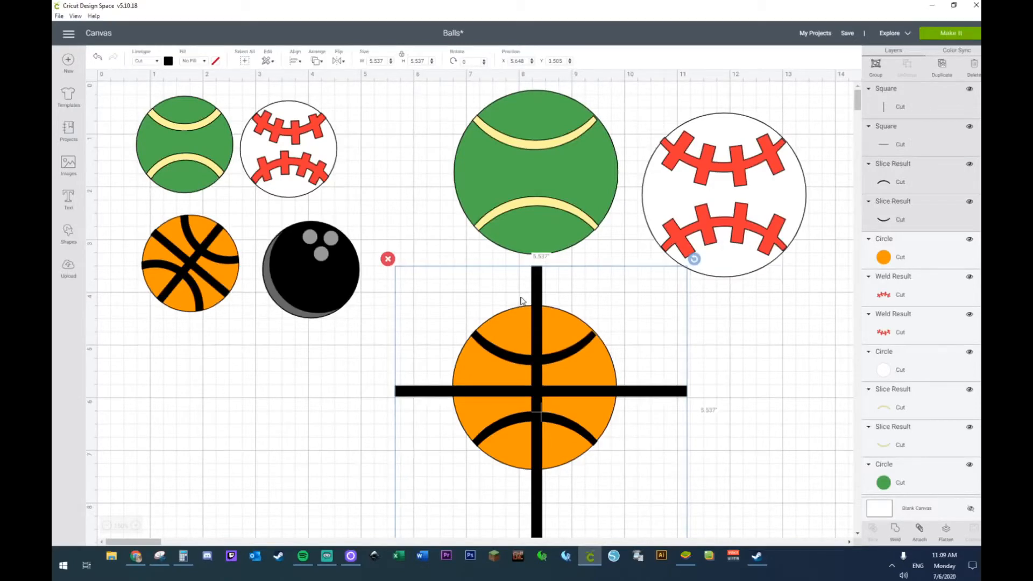
pyautogui.rightClick(539, 395)
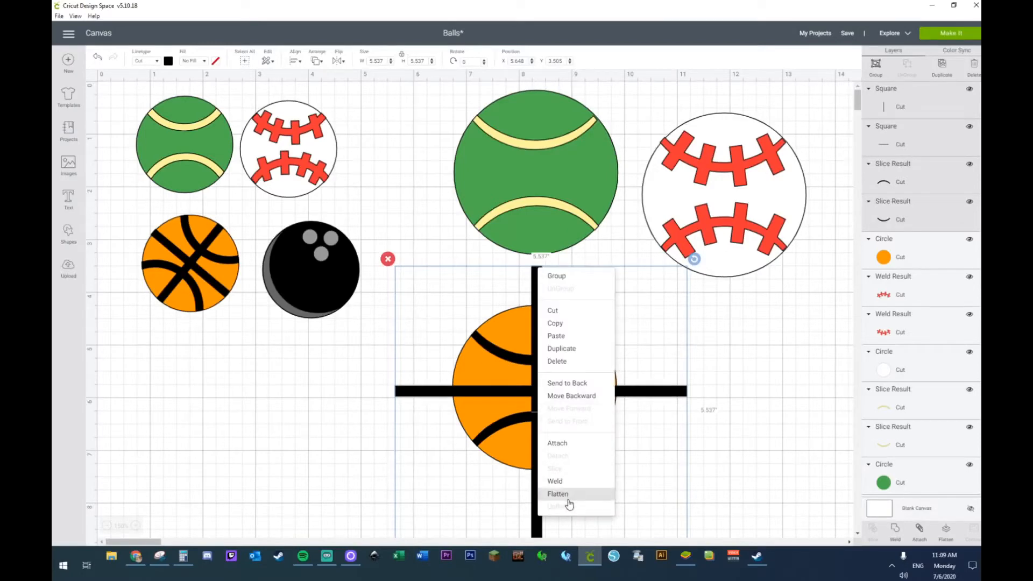
pyautogui.click(560, 483)
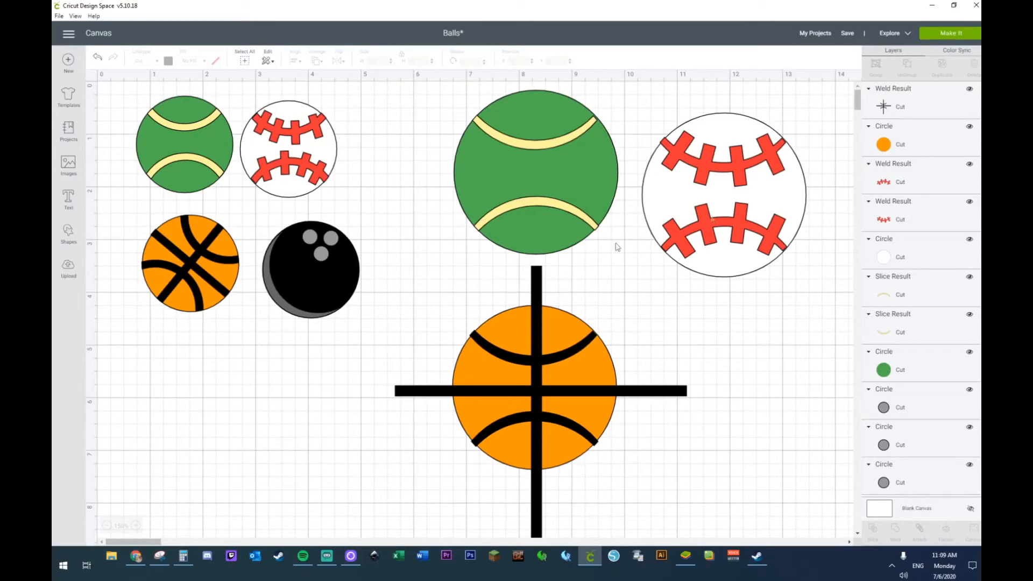
# Step: Duplicate the large orange circle and place the copy in the empty area below the small balls
pyautogui.click(924, 131)
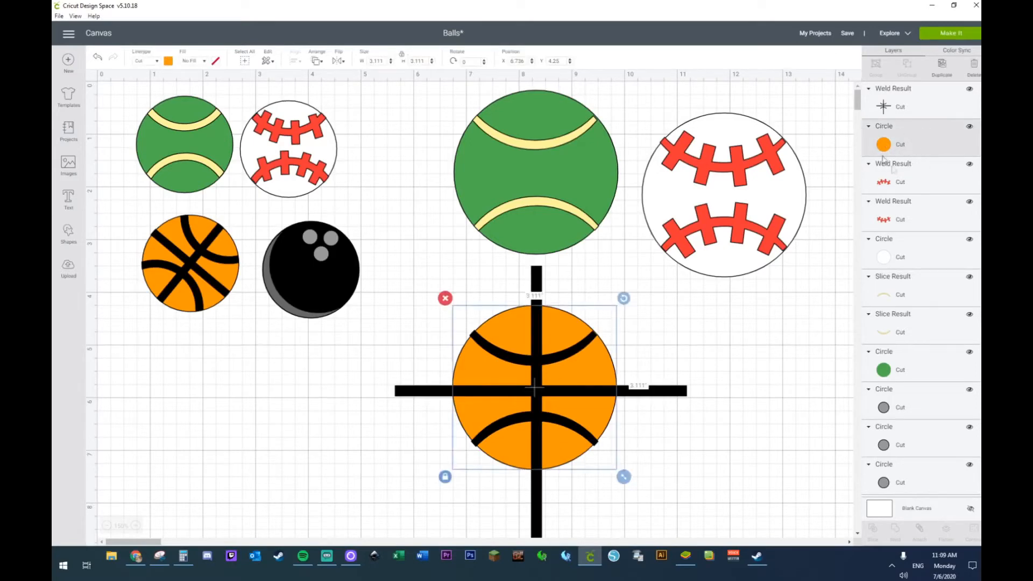
pyautogui.hotkey('ctrl', 'v')
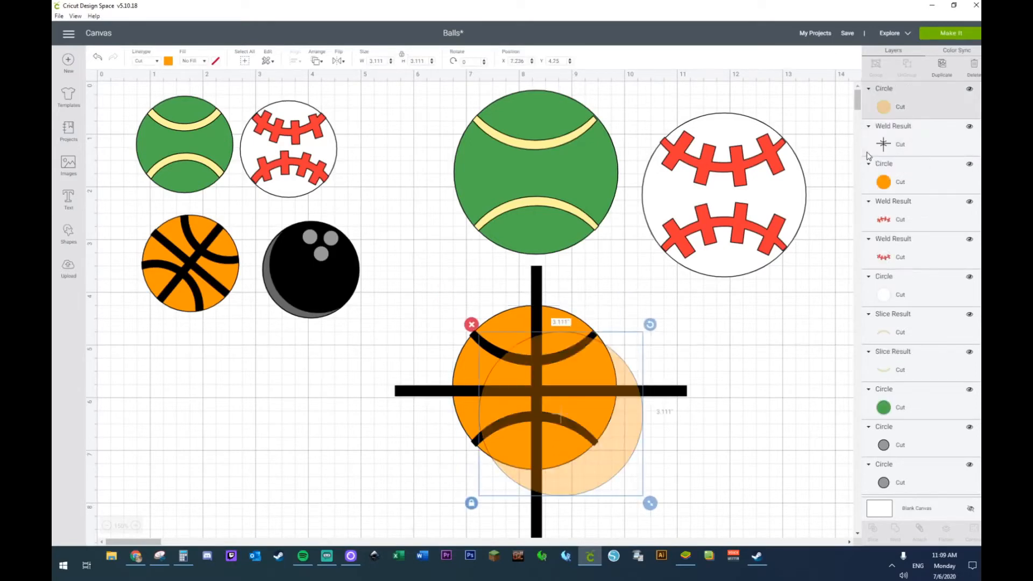
pyautogui.moveTo(597, 416); pyautogui.dragTo(294, 436)
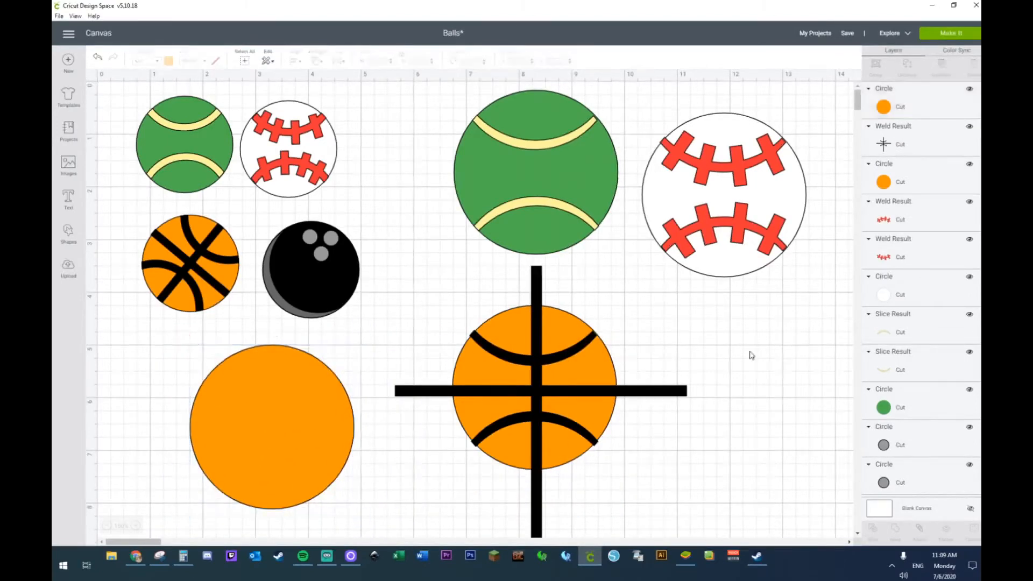
# Step: Slice the welded black lines with the original orange circle and place the trimmed lines on the orange copy
pyautogui.moveTo(809, 334); pyautogui.dragTo(401, 504)
pyautogui.rightClick(527, 487)
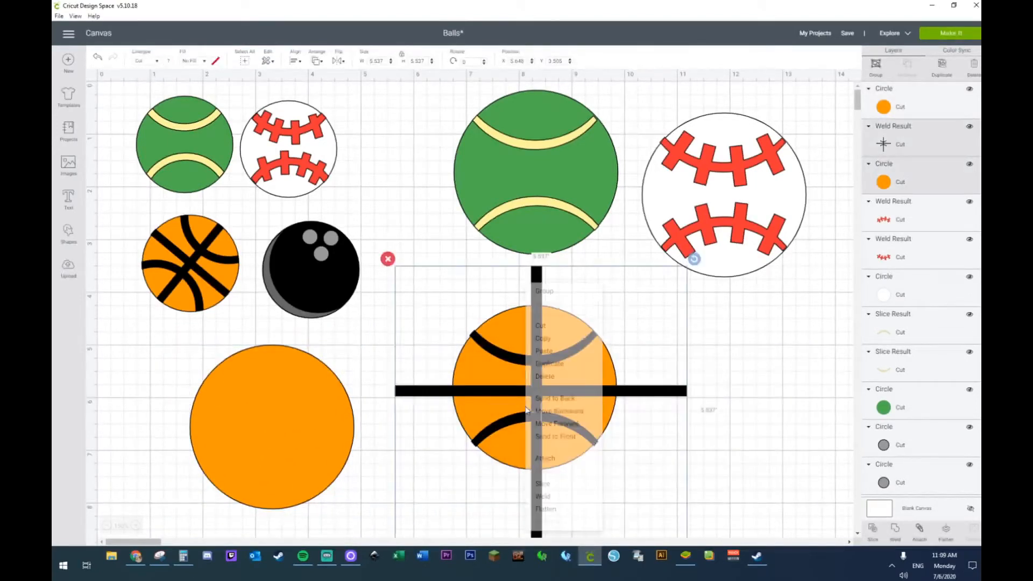
pyautogui.click(541, 487)
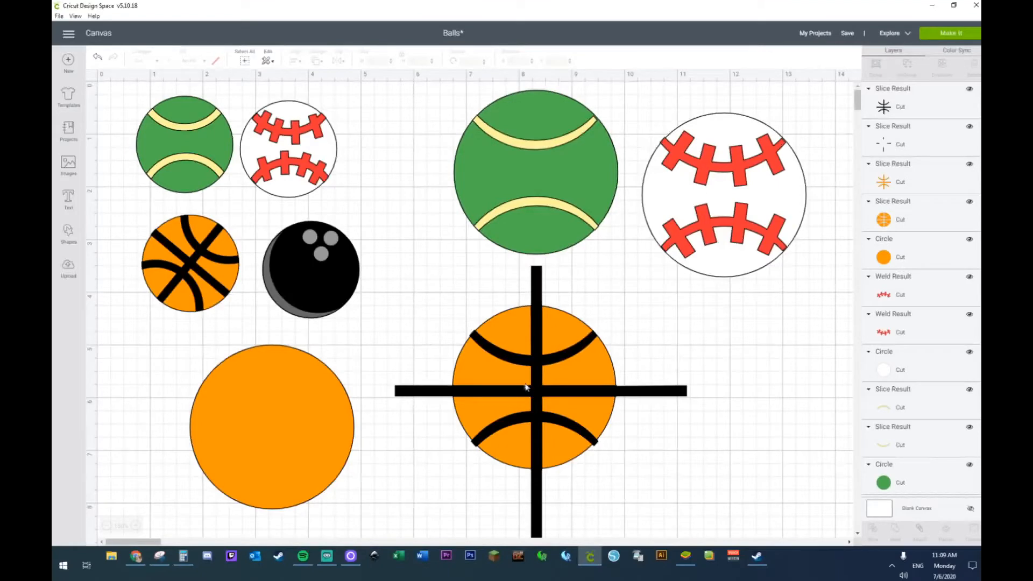
pyautogui.moveTo(531, 394); pyautogui.dragTo(276, 429)
# Step: Pull apart the leftover slice pieces of the original orange ball and delete them all
pyautogui.moveTo(598, 362); pyautogui.dragTo(717, 371)
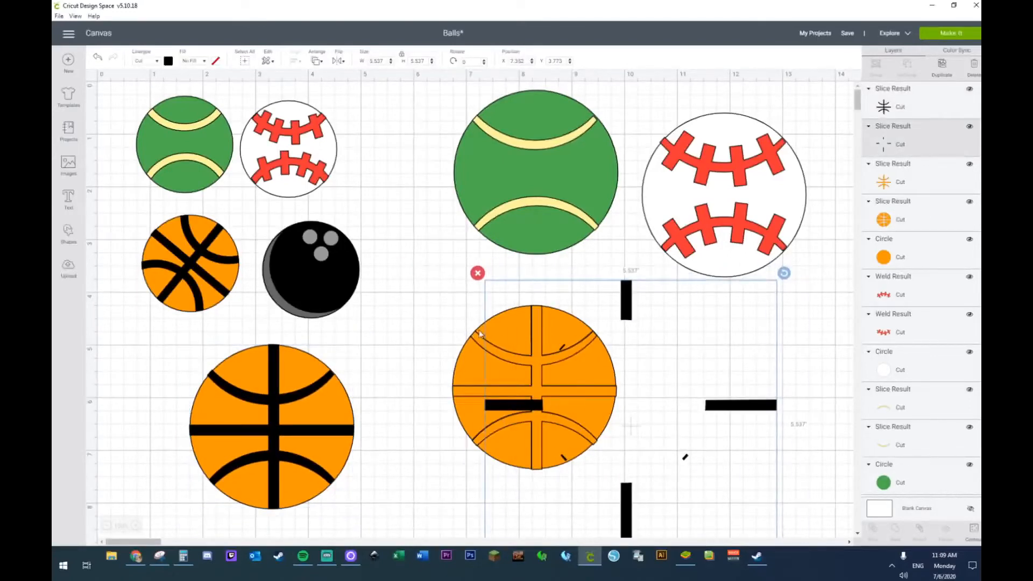
pyautogui.moveTo(480, 333); pyautogui.dragTo(607, 363)
pyautogui.moveTo(519, 337); pyautogui.dragTo(728, 385)
pyautogui.moveTo(516, 325); pyautogui.dragTo(597, 364)
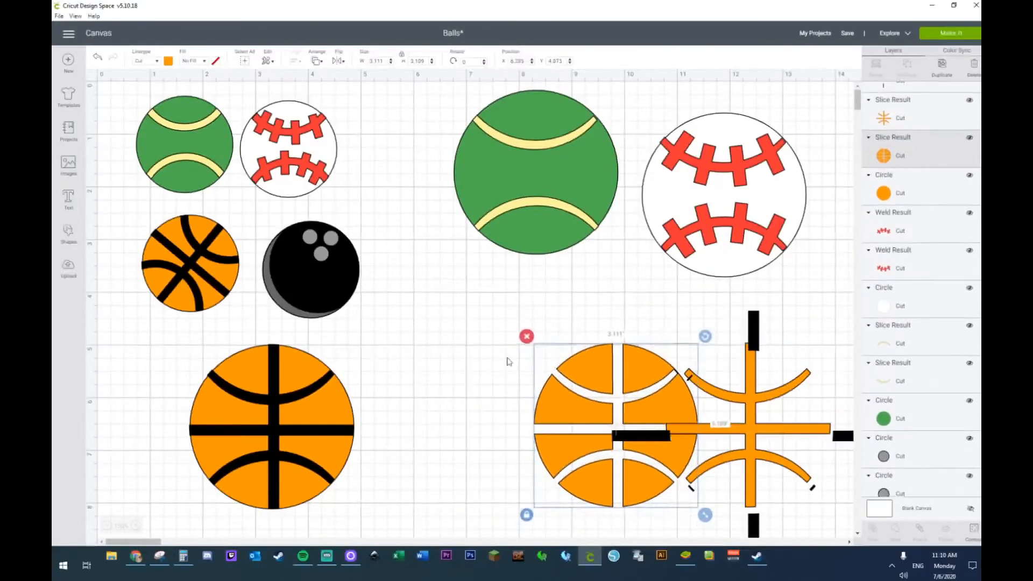
pyautogui.moveTo(489, 341); pyautogui.dragTo(809, 477)
pyautogui.press('Delete')
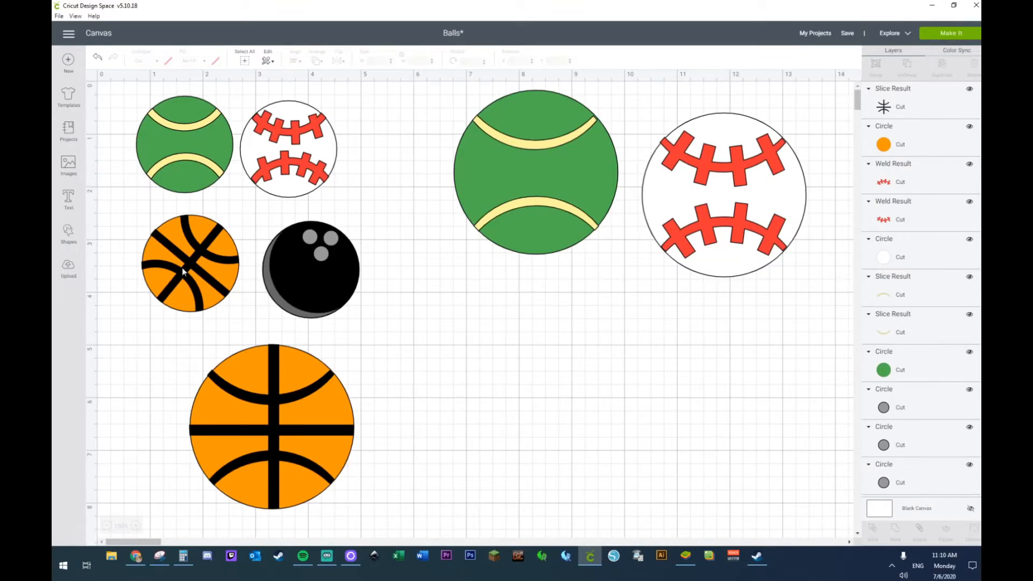
# Step: Move the orange circle and its trimmed black lines together to the space below the large green ball
pyautogui.moveTo(149, 367); pyautogui.dragTo(516, 380)
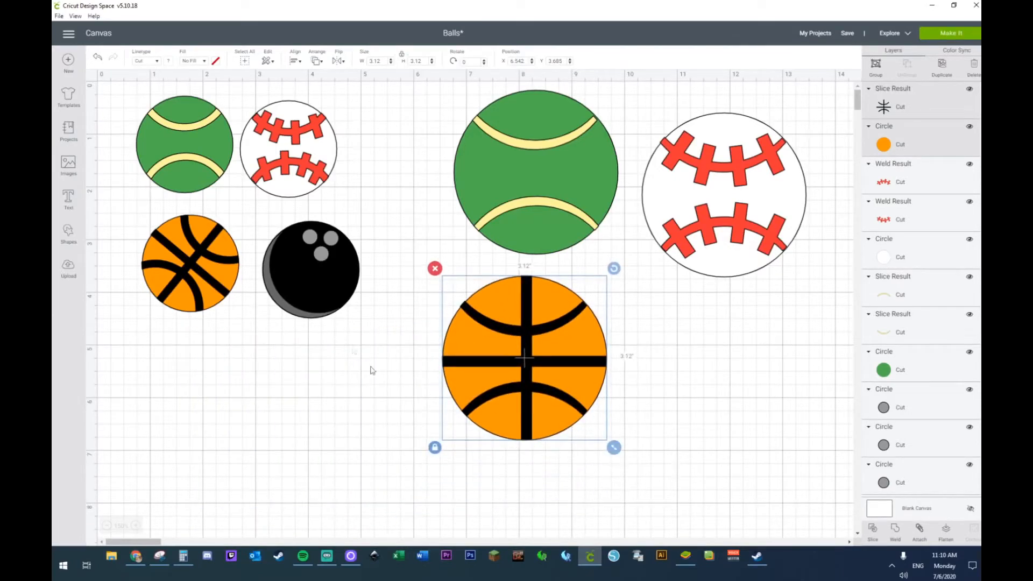
pyautogui.click(295, 401)
pyautogui.scroll(-1, 242, 442)
pyautogui.scroll(1, 232, 433)
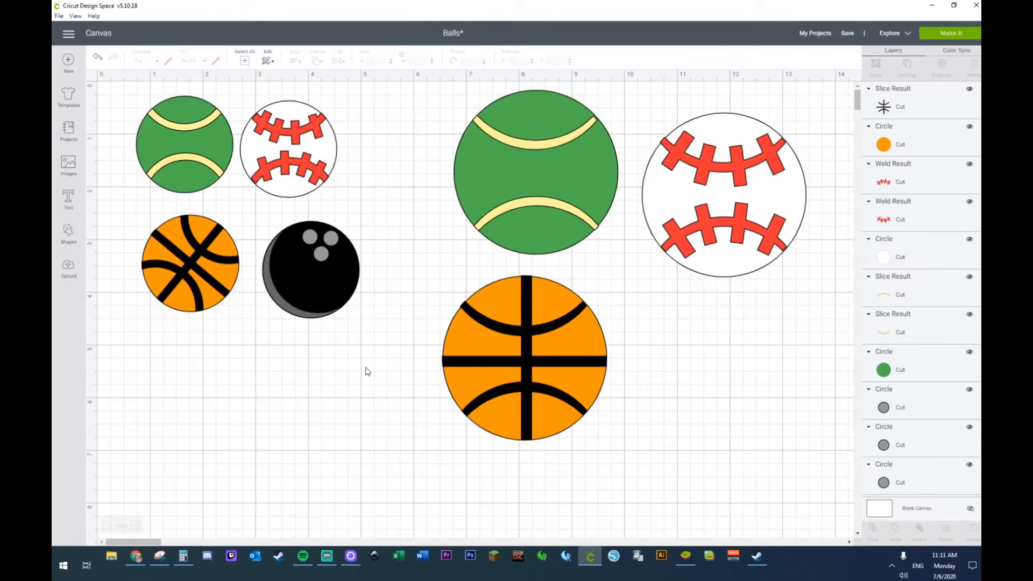
pyautogui.click(590, 340)
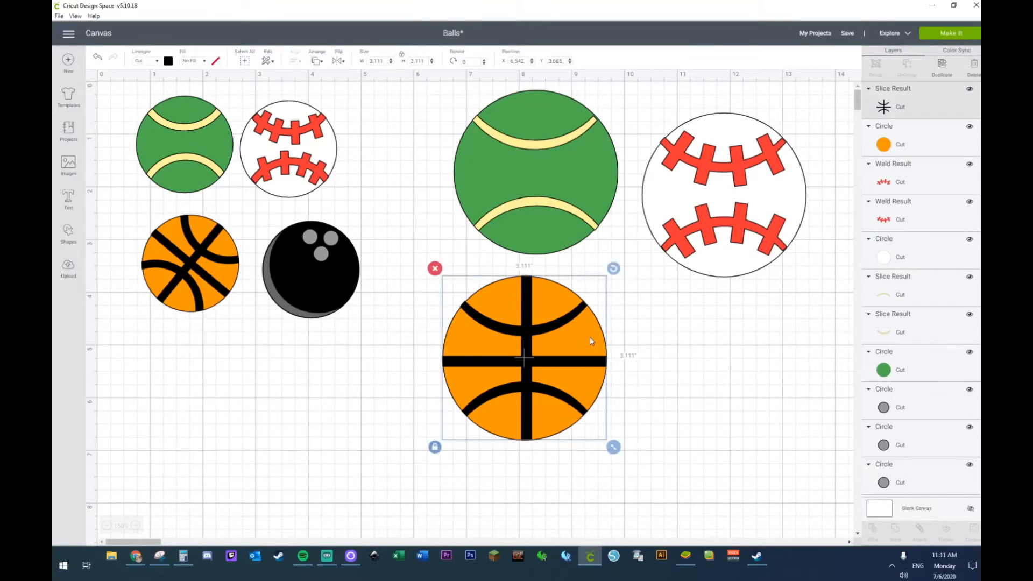
pyautogui.hotkey('ctrl', 'd')
pyautogui.press('Delete')
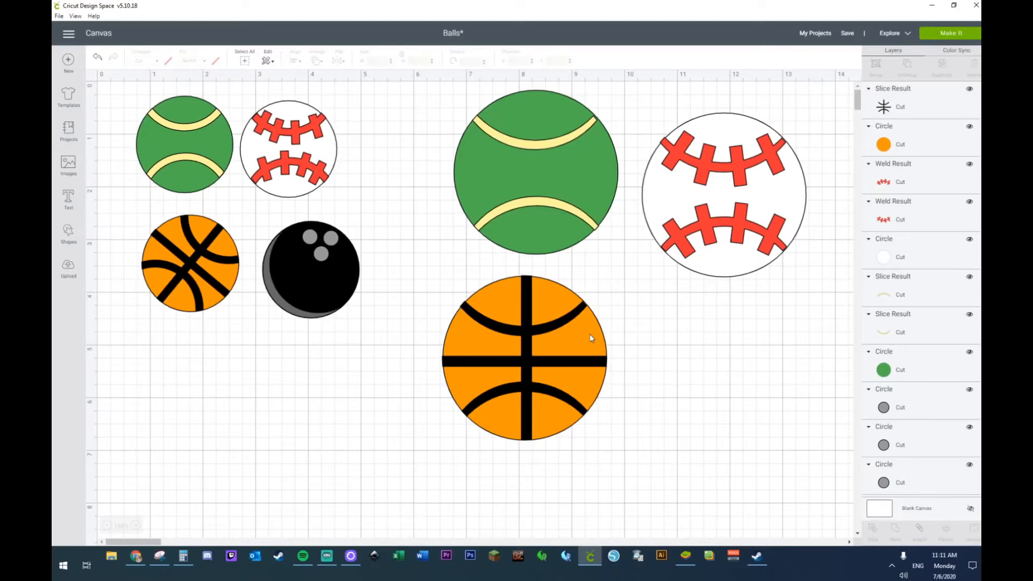
# Step: Duplicate the large green circle, place the copy beside the large basketball below the baseball, and color it black
pyautogui.click(606, 176)
pyautogui.hotkey('ctrl', 'd')
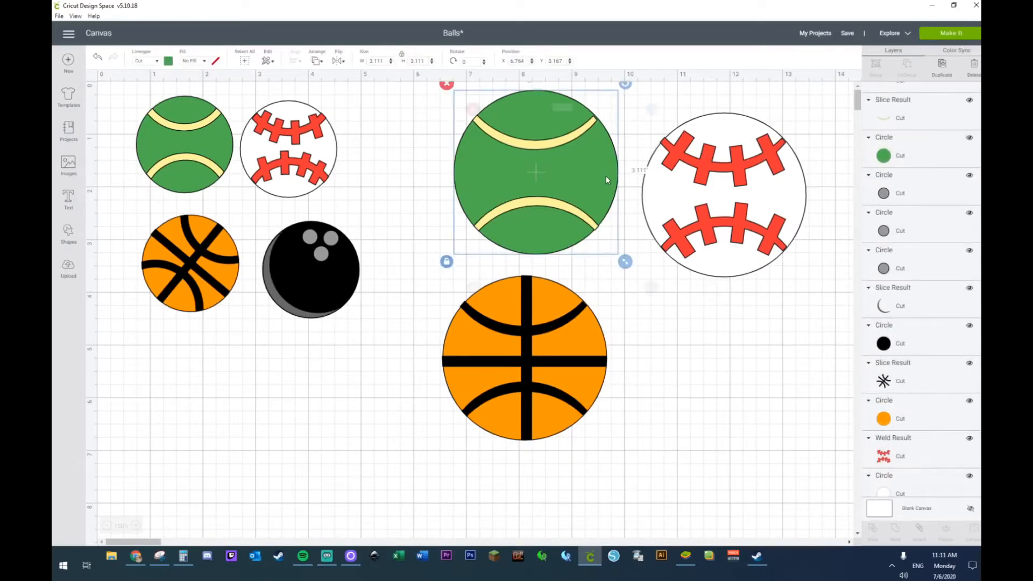
pyautogui.moveTo(624, 258); pyautogui.dragTo(738, 406)
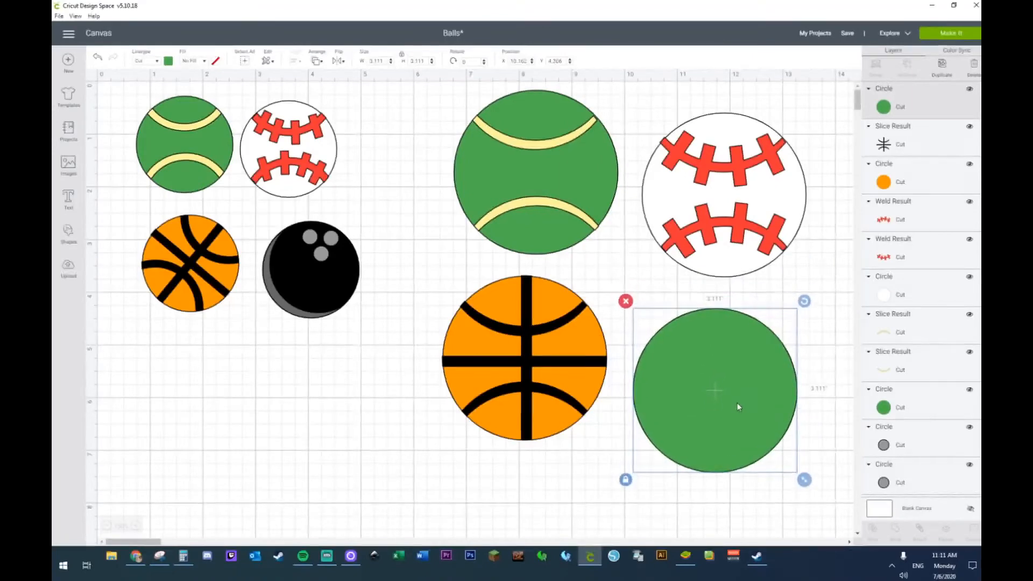
pyautogui.click(169, 62)
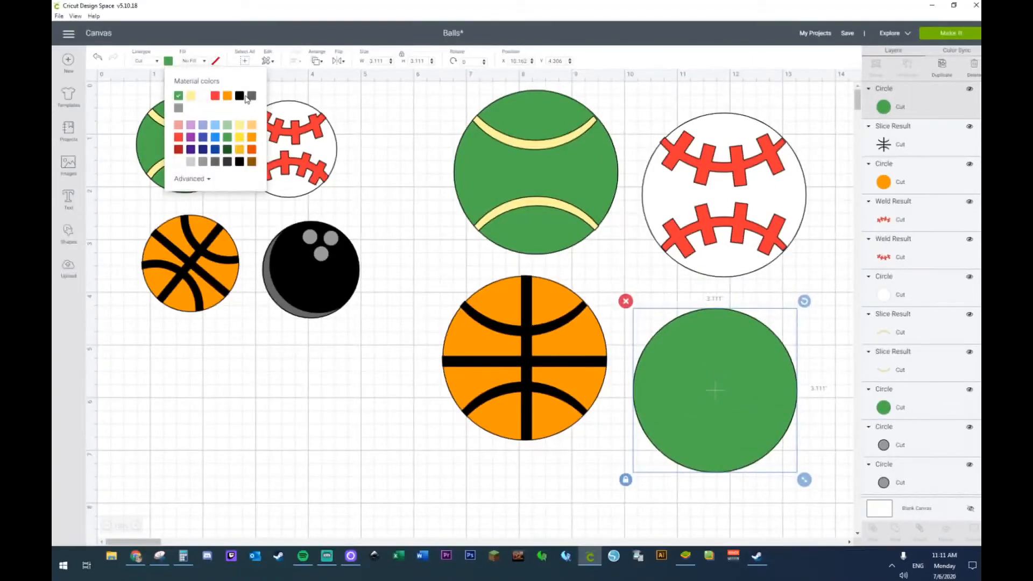
pyautogui.click(240, 97)
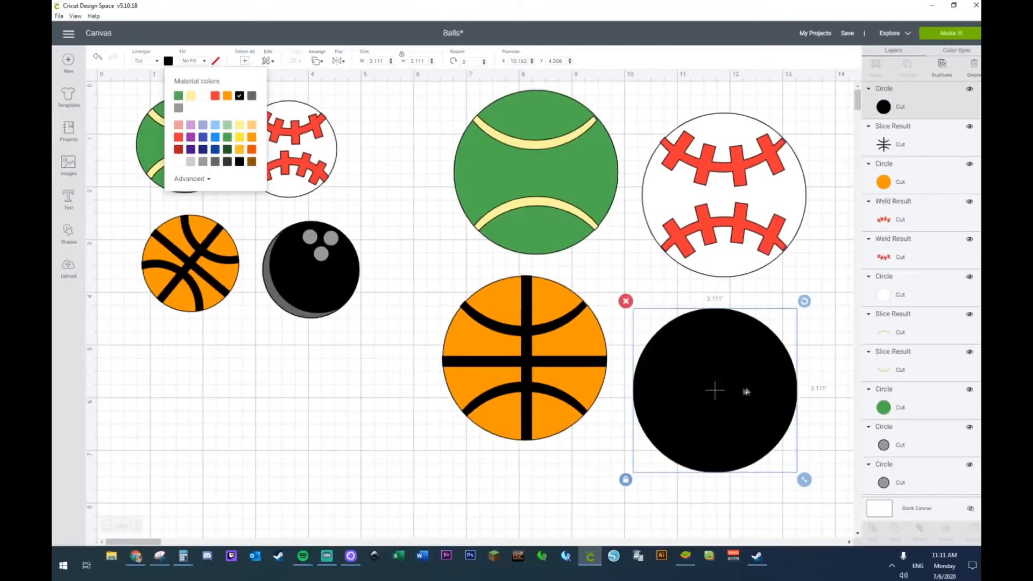
# Step: Duplicate the large black circle, place the copy below the small balls, and recolor it light grey
pyautogui.hotkey('ctrl', 'd')
pyautogui.moveTo(740, 419); pyautogui.dragTo(310, 452)
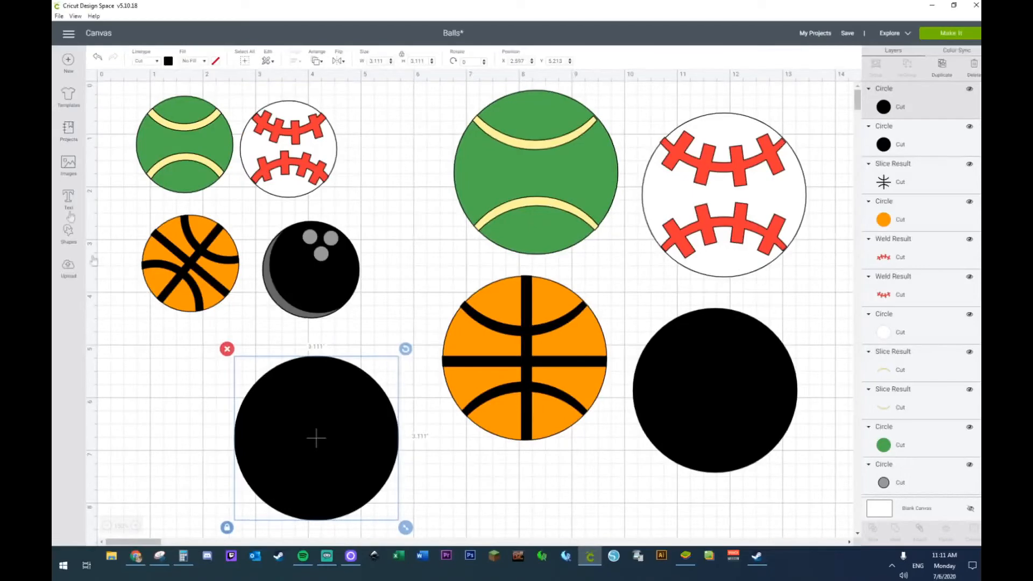
pyautogui.click(168, 61)
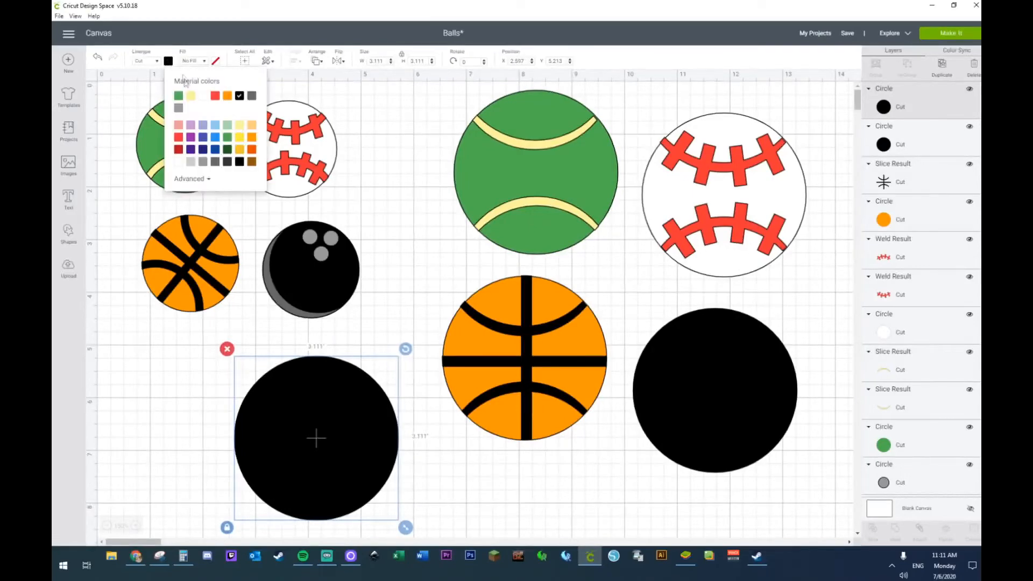
pyautogui.click(179, 109)
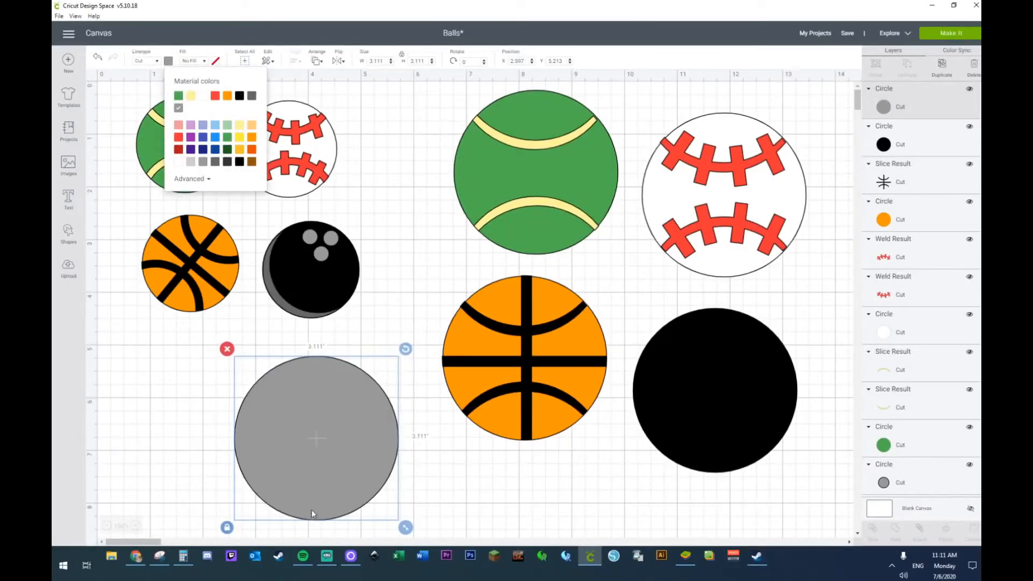
# Step: Duplicate the grey circle and offset the copy slightly up and to the right, leaving a thin crescent of the original exposed
pyautogui.hotkey('ctrl', 'd')
pyautogui.moveTo(316, 477); pyautogui.dragTo(314, 436)
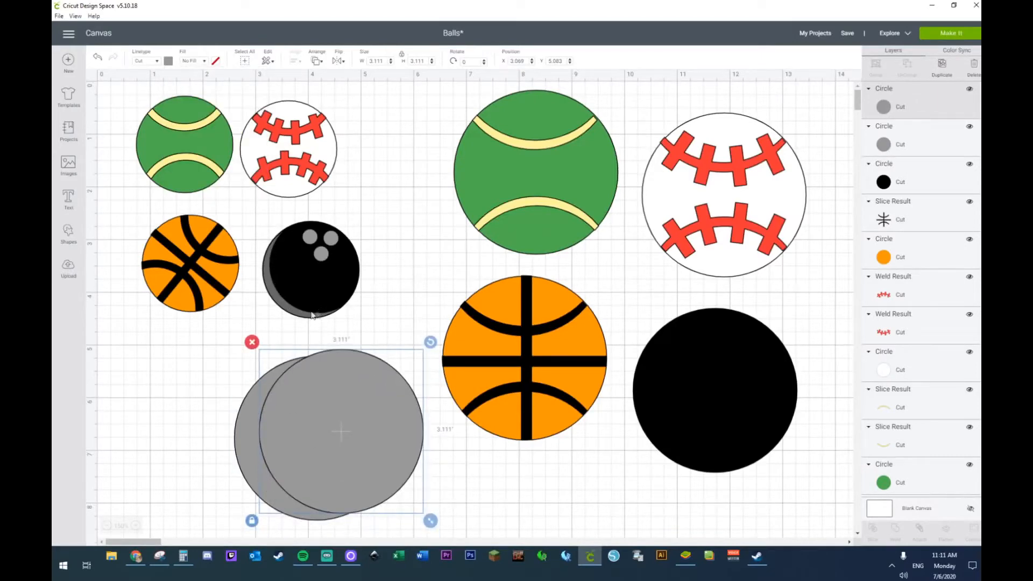
pyautogui.moveTo(284, 241); pyautogui.dragTo(294, 350)
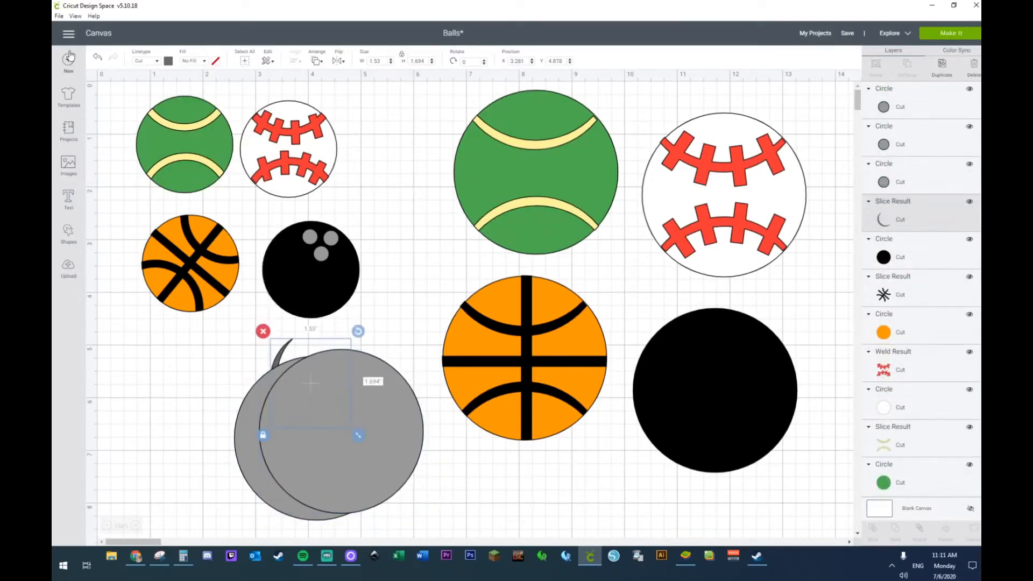
pyautogui.click(98, 56)
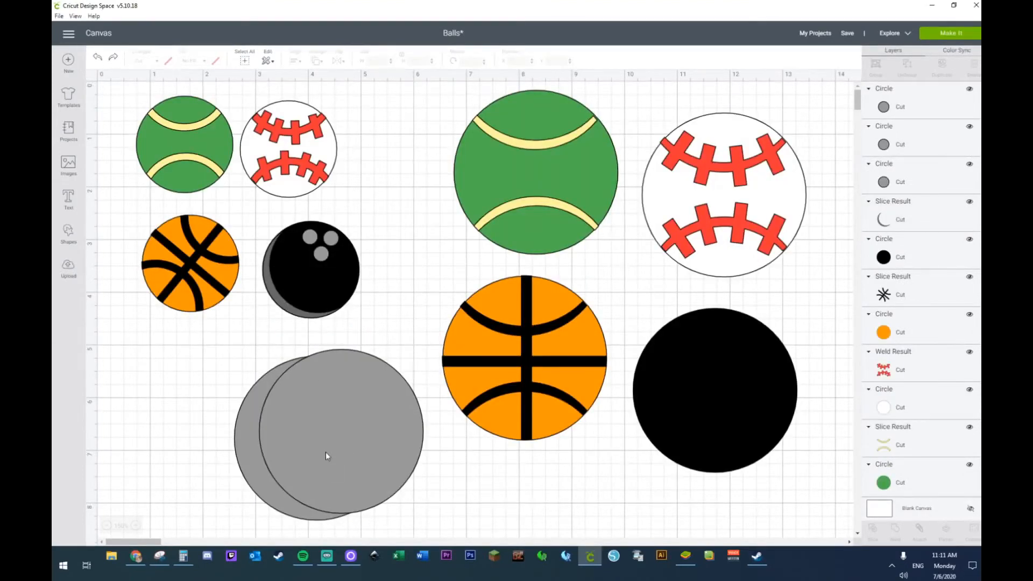
pyautogui.moveTo(327, 456); pyautogui.dragTo(307, 449)
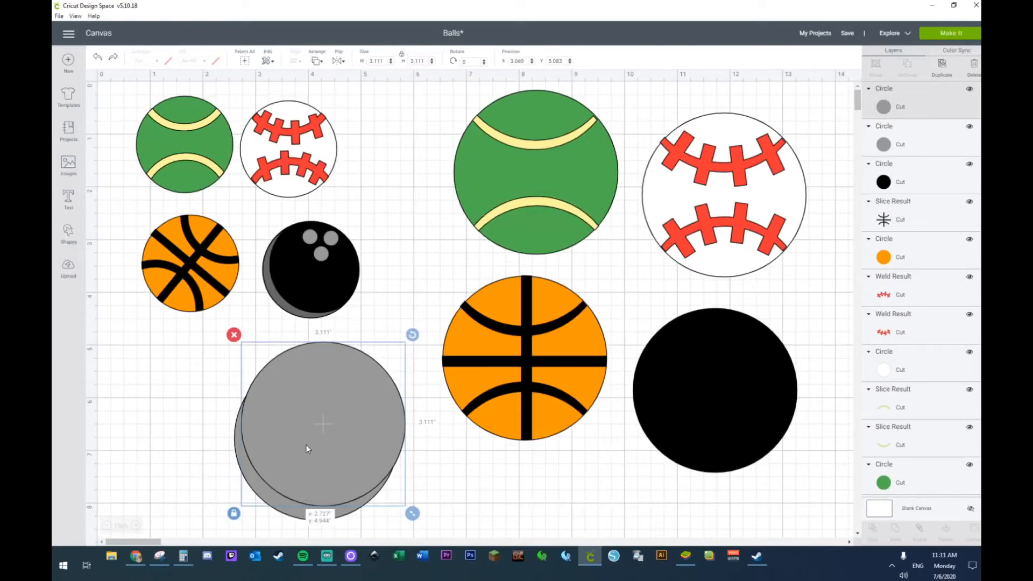
pyautogui.moveTo(307, 446)
pyautogui.mouseDown()
pyautogui.moveTo(312, 463)
pyautogui.moveTo(303, 441)
pyautogui.moveTo(309, 448)
pyautogui.mouseUp()
# Step: Slice the two overlapping grey circles to cut out the crescent
pyautogui.moveTo(185, 476); pyautogui.dragTo(324, 443)
pyautogui.rightClick(324, 442)
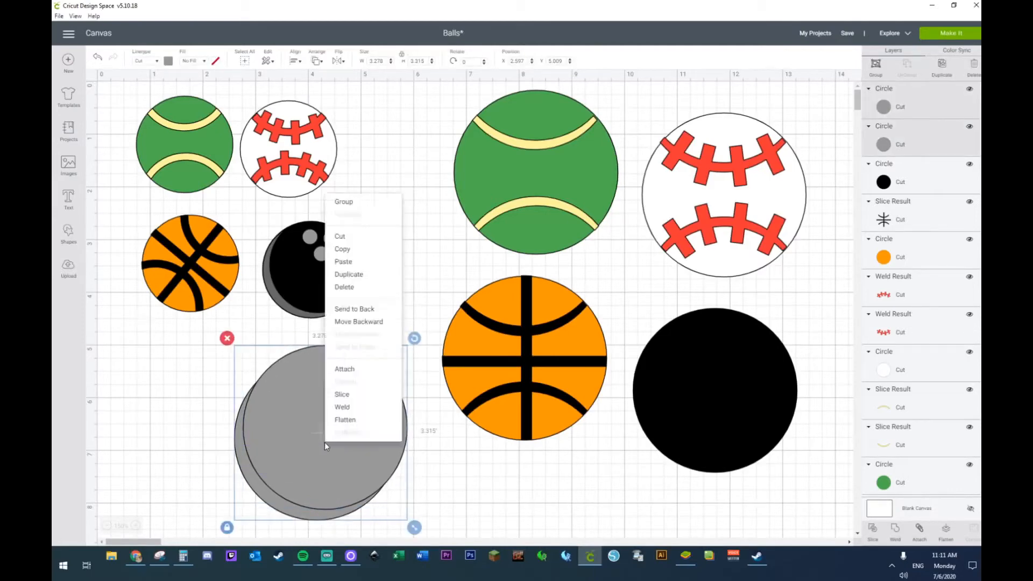
pyautogui.click(346, 398)
# Step: Place the grey crescent along the lower-left edge of the large black circle and delete the leftover slice pieces
pyautogui.moveTo(243, 464); pyautogui.dragTo(642, 428)
pyautogui.moveTo(423, 497); pyautogui.dragTo(284, 407)
pyautogui.press('Delete')
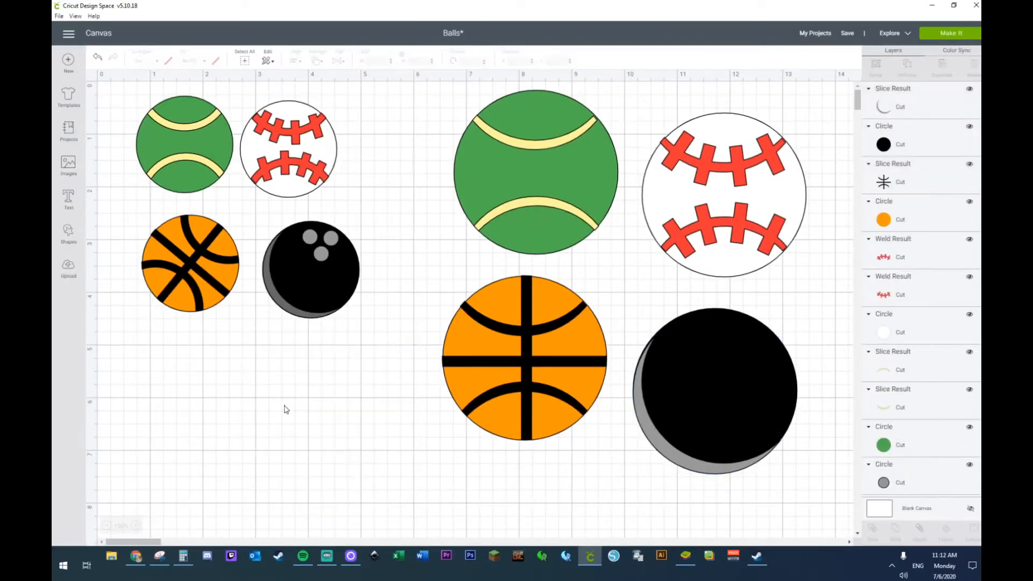
# Step: Add a circle sized 0.5 inches, duplicate it twice and arrange the three circles in a downward-pointing triangle below the small balls
pyautogui.click(68, 232)
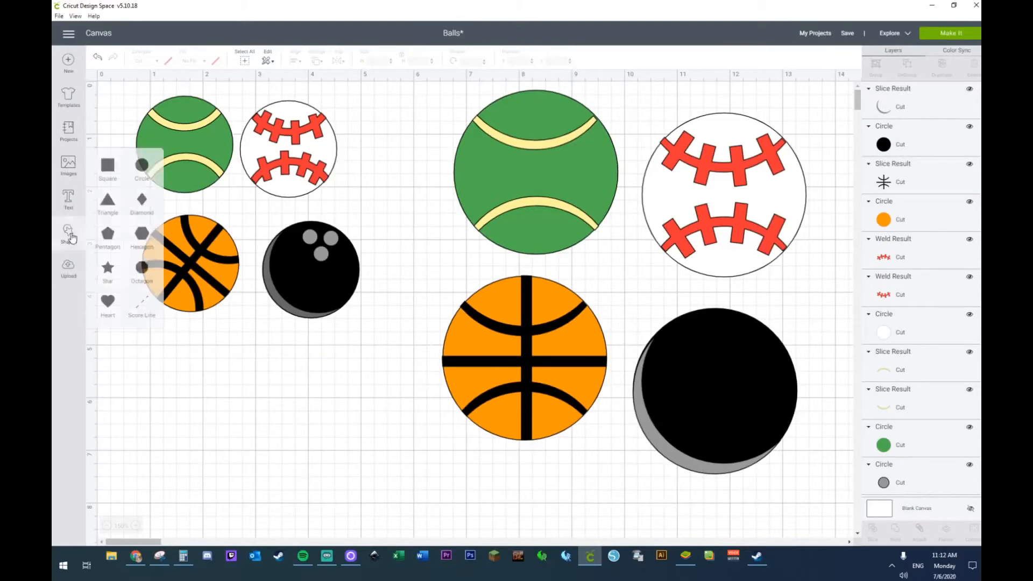
pyautogui.click(152, 171)
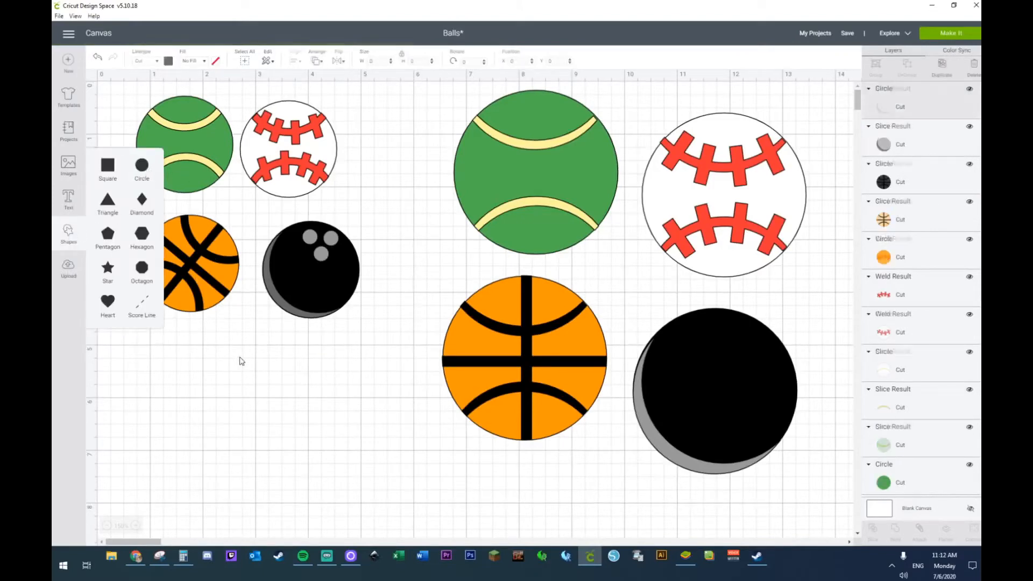
pyautogui.moveTo(293, 263); pyautogui.dragTo(314, 444)
pyautogui.moveTo(366, 485); pyautogui.dragTo(241, 421)
pyautogui.hotkey('ctrl', 'd')
pyautogui.hotkey('ctrl', 'd')
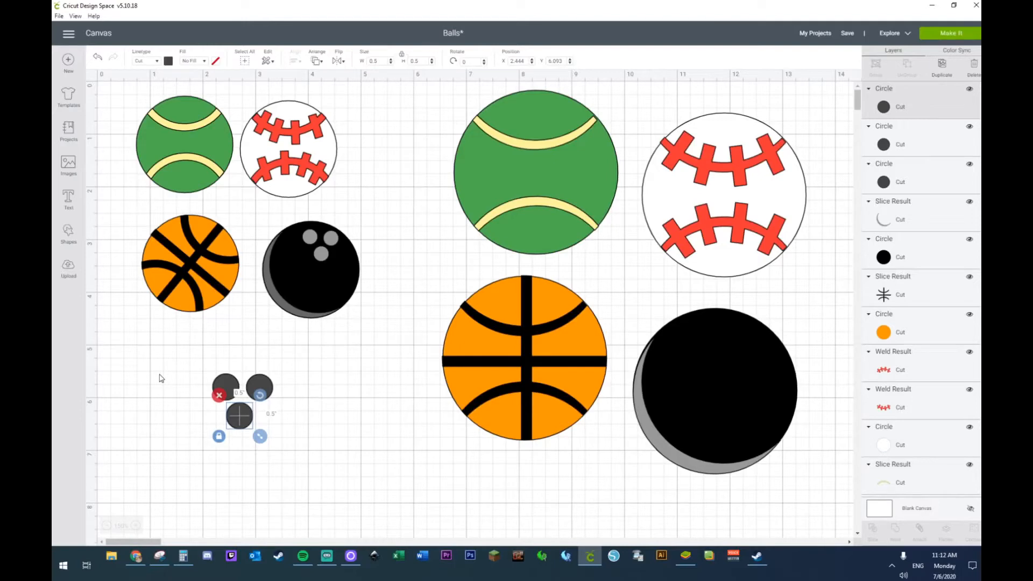
# Step: Shrink the three small circles together to about 0.69 by 0.64 inches and color them light grey
pyautogui.moveTo(171, 366); pyautogui.dragTo(315, 453)
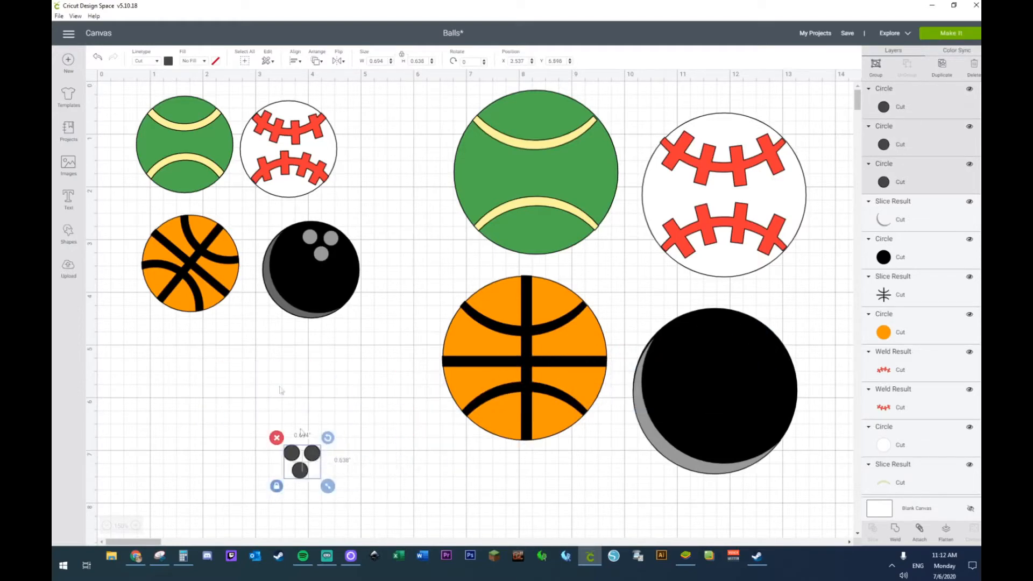
pyautogui.click(169, 60)
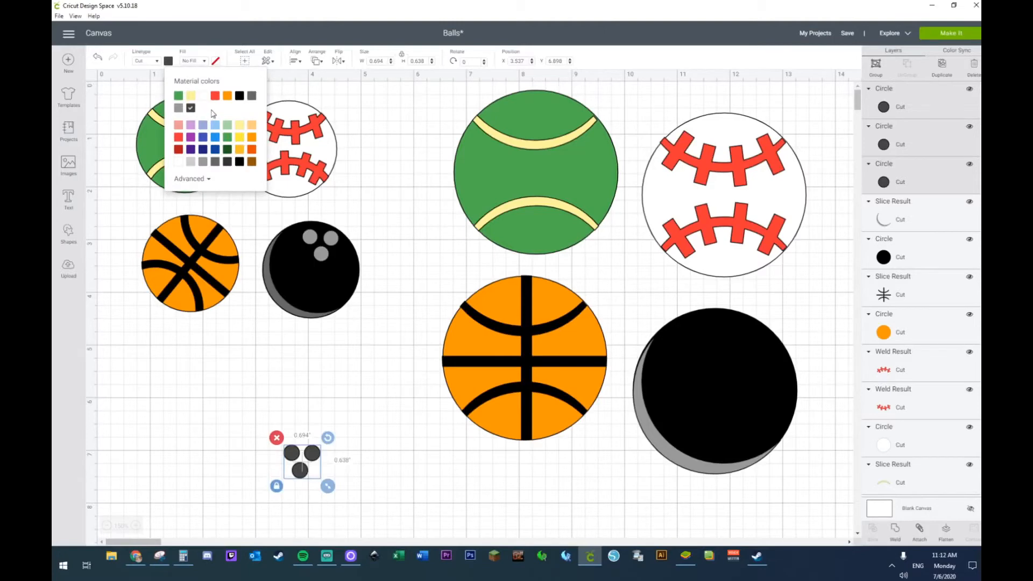
pyautogui.click(178, 108)
pyautogui.click(644, 482)
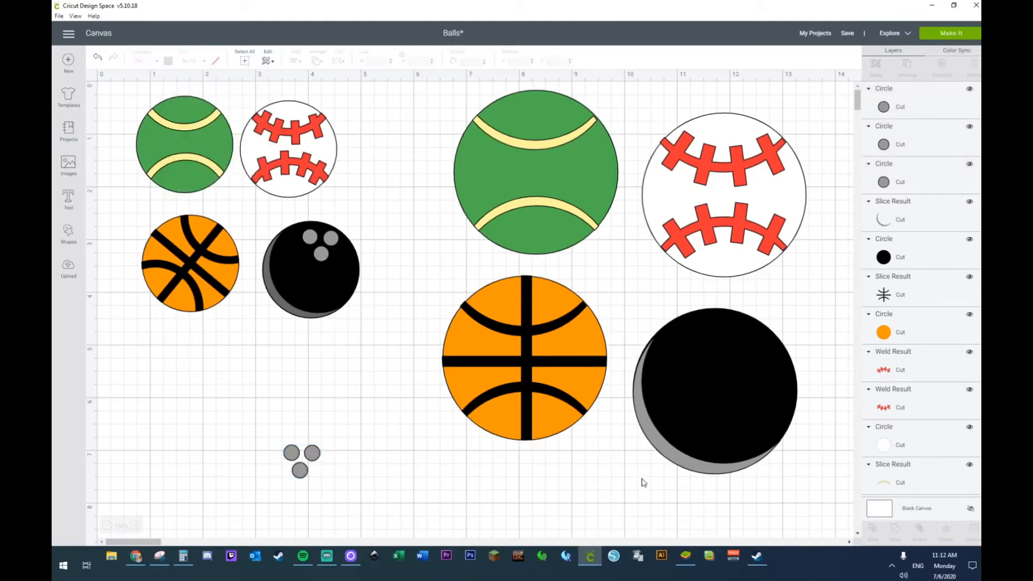
# Step: Move the three grey circles together onto the upper part of the large black ball as finger holes
pyautogui.click(673, 449)
pyautogui.moveTo(672, 447); pyautogui.dragTo(671, 448)
pyautogui.click(271, 421)
pyautogui.moveTo(271, 421); pyautogui.dragTo(339, 506)
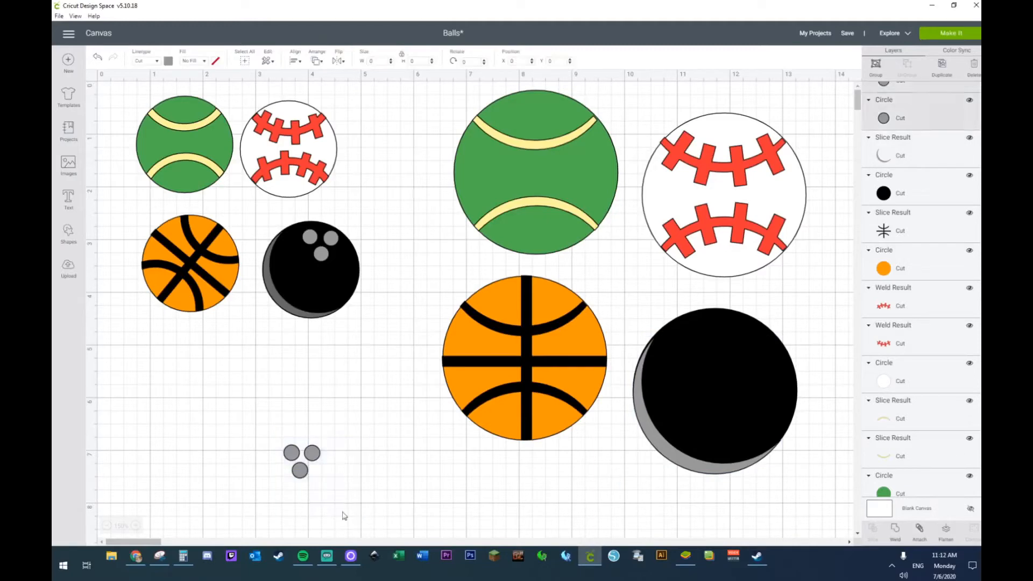
pyautogui.moveTo(306, 457); pyautogui.dragTo(739, 346)
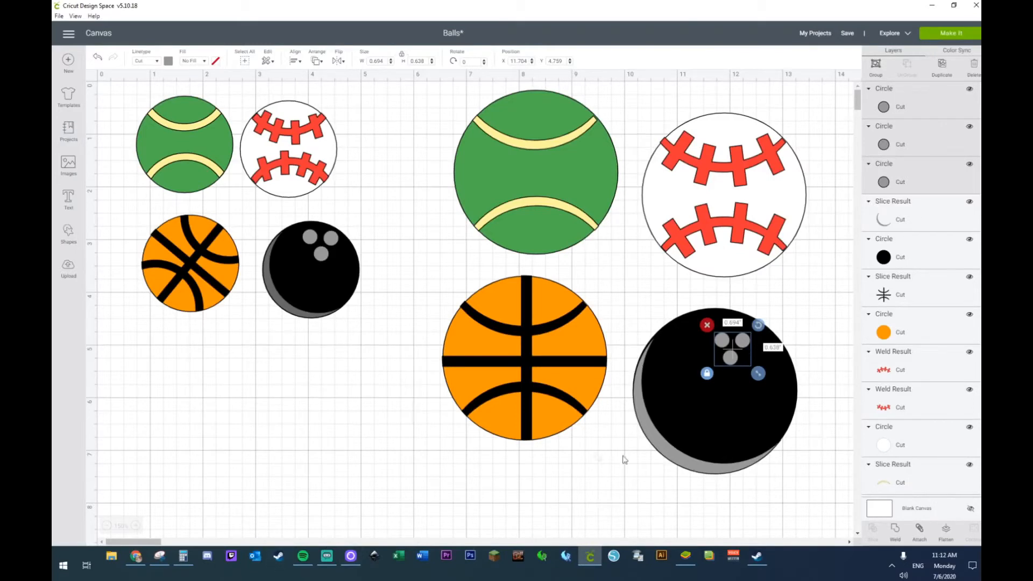
pyautogui.click(612, 480)
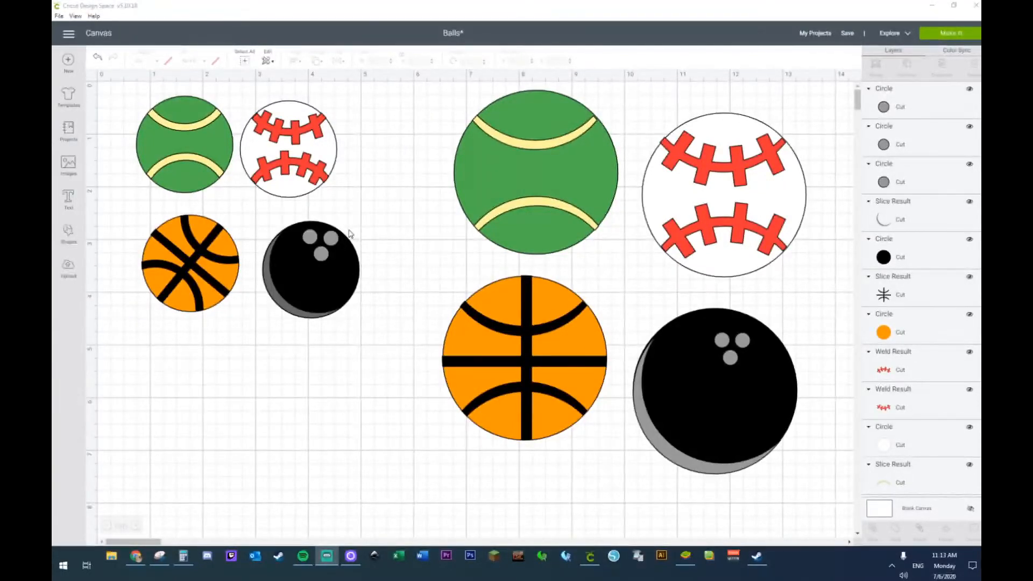
# Step: Enlarge the three finger holes together and reposition them on the upper part of the large bowling ball
pyautogui.click(662, 515)
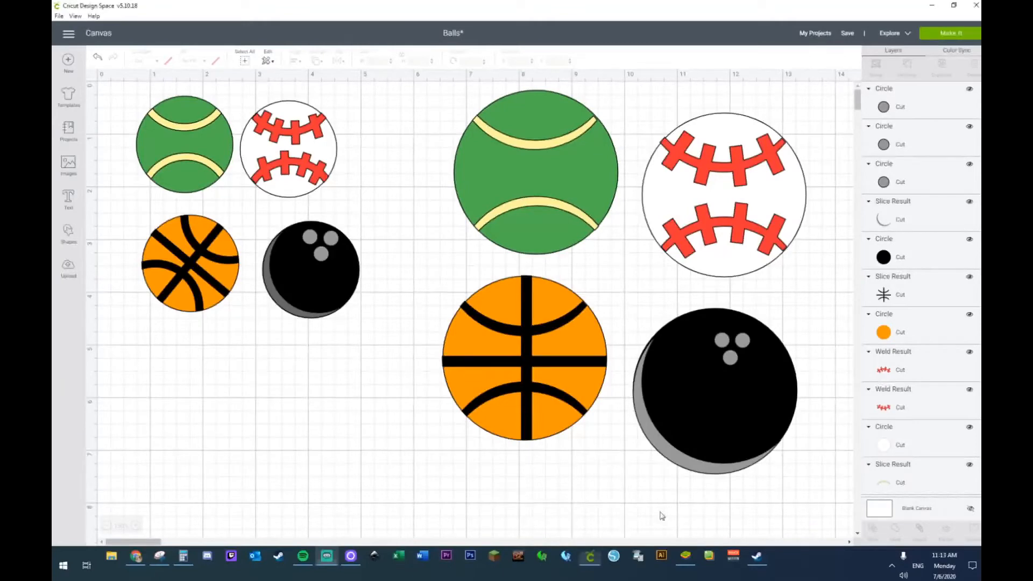
pyautogui.click(726, 340)
pyautogui.keyDown('shift'); pyautogui.click(742, 340); pyautogui.keyUp('shift')
pyautogui.keyDown('shift'); pyautogui.click(730, 357); pyautogui.keyUp('shift')
pyautogui.moveTo(757, 375); pyautogui.dragTo(728, 372)
pyautogui.click(541, 473)
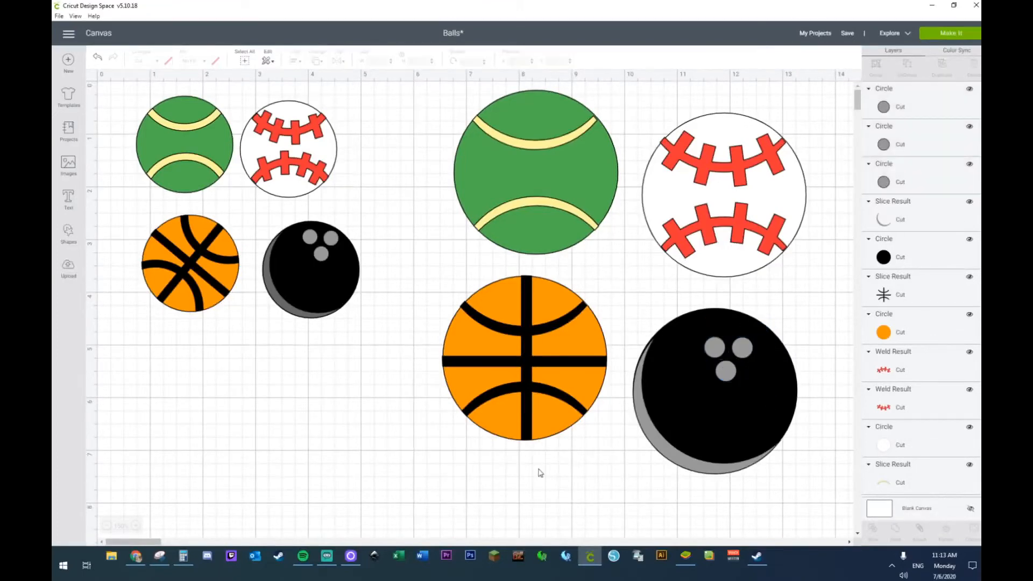
# Step: Delete every ball except the large bowling ball and move that ball up toward the middle of the canvas
pyautogui.click(644, 423)
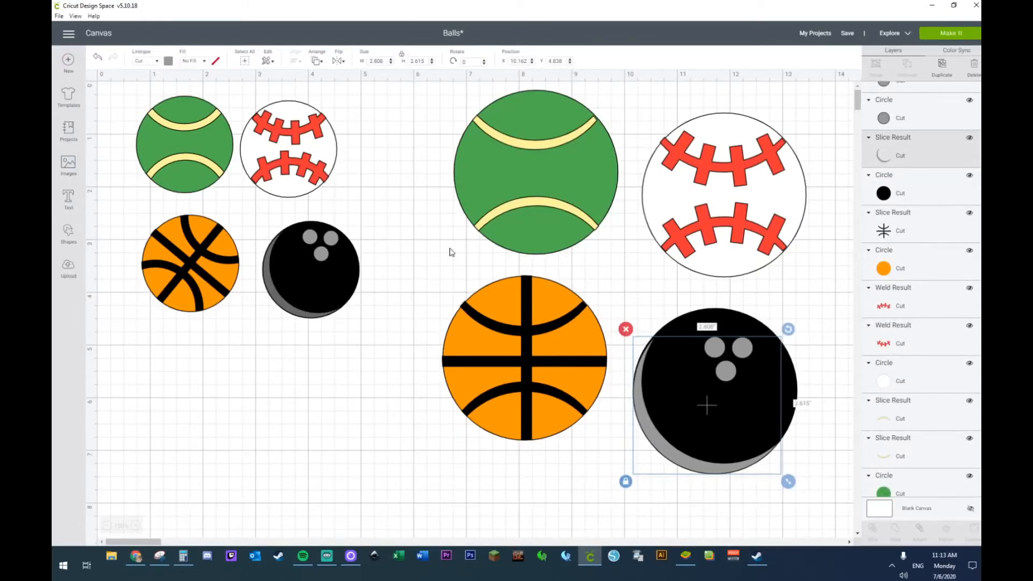
pyautogui.moveTo(803, 109); pyautogui.dragTo(129, 229)
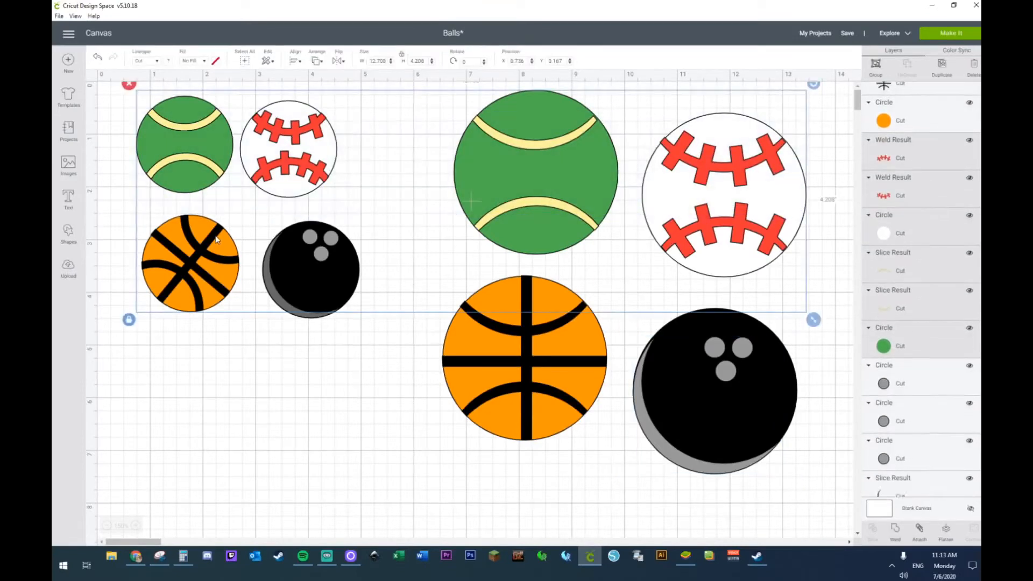
pyautogui.press('Delete')
pyautogui.moveTo(187, 200); pyautogui.dragTo(555, 441)
pyautogui.press('Delete')
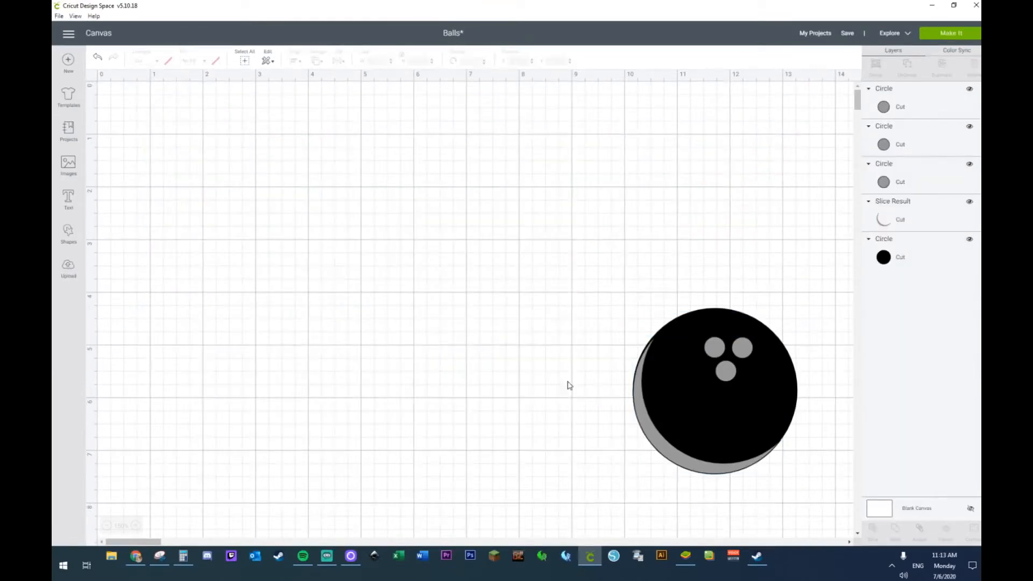
pyautogui.moveTo(600, 314); pyautogui.dragTo(800, 463)
pyautogui.moveTo(707, 427); pyautogui.dragTo(594, 268)
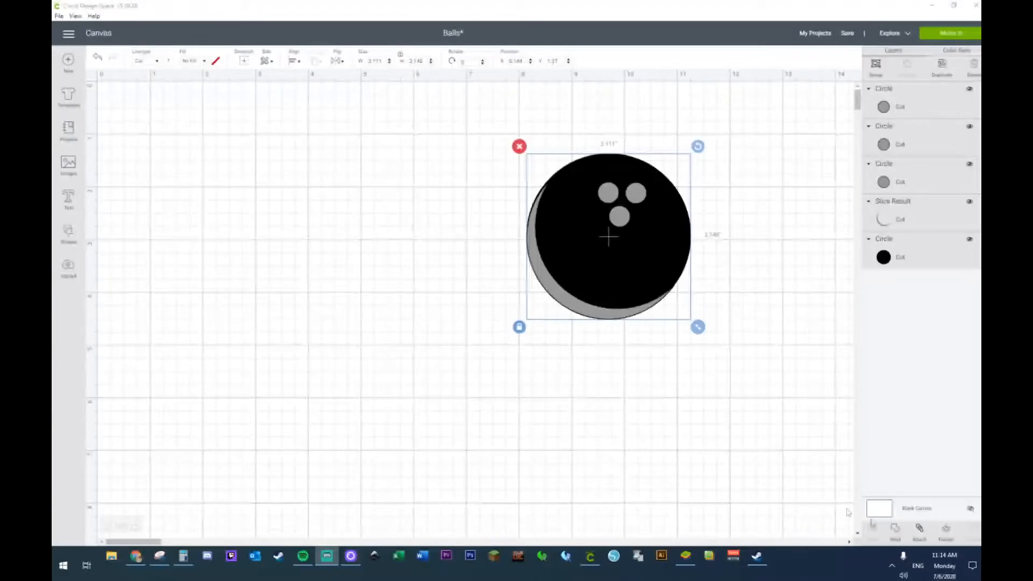
# Step: Add a square, resize it to 4.25 inches wide by 5.5 inches high and place it near the canvas's upper-left corner
pyautogui.click(68, 230)
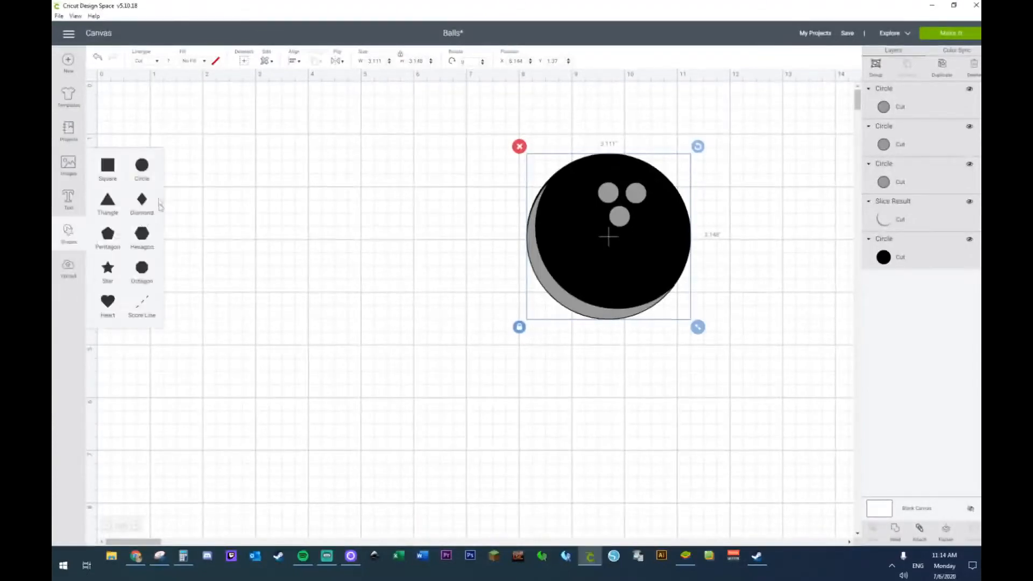
pyautogui.click(123, 171)
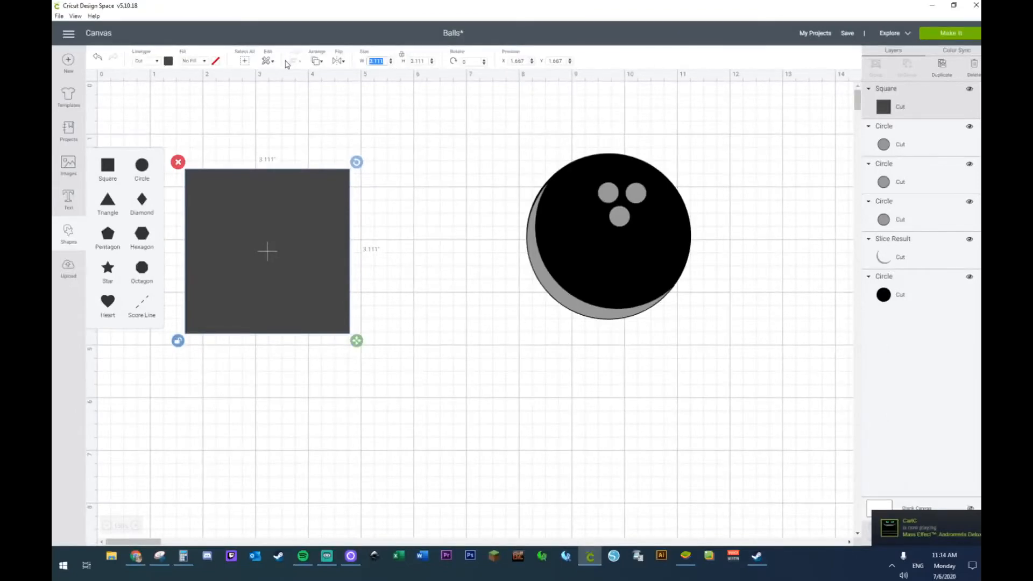
pyautogui.write('4.25')
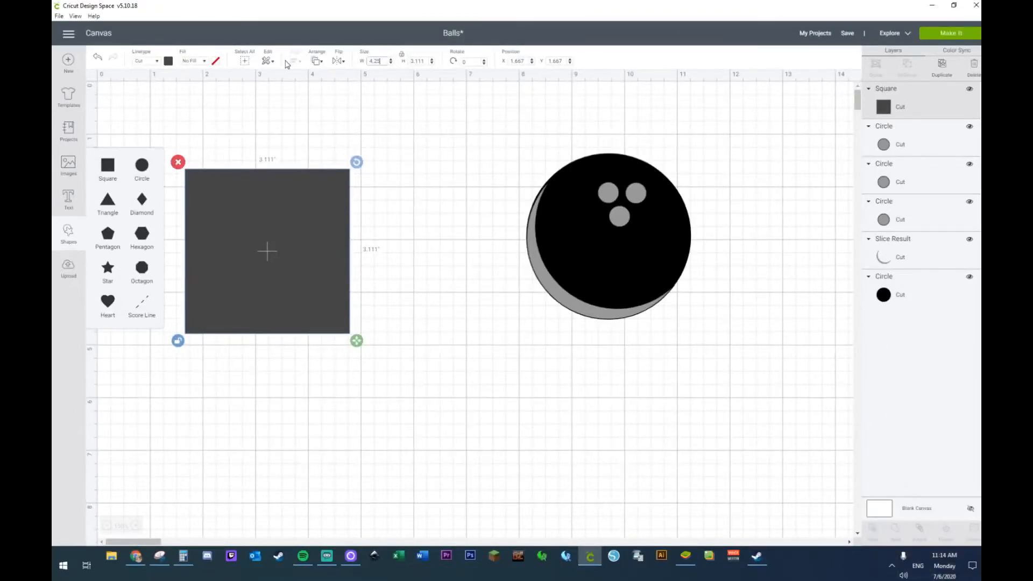
pyautogui.press('Return')
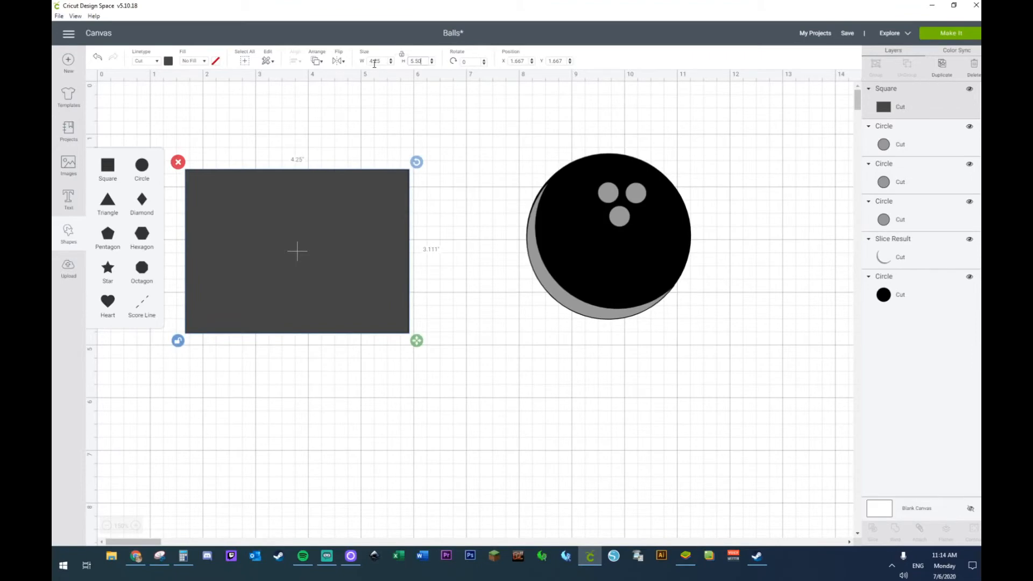
pyautogui.write('5.50')
pyautogui.press('Return')
pyautogui.click(426, 348)
pyautogui.moveTo(344, 337); pyautogui.dragTo(277, 282)
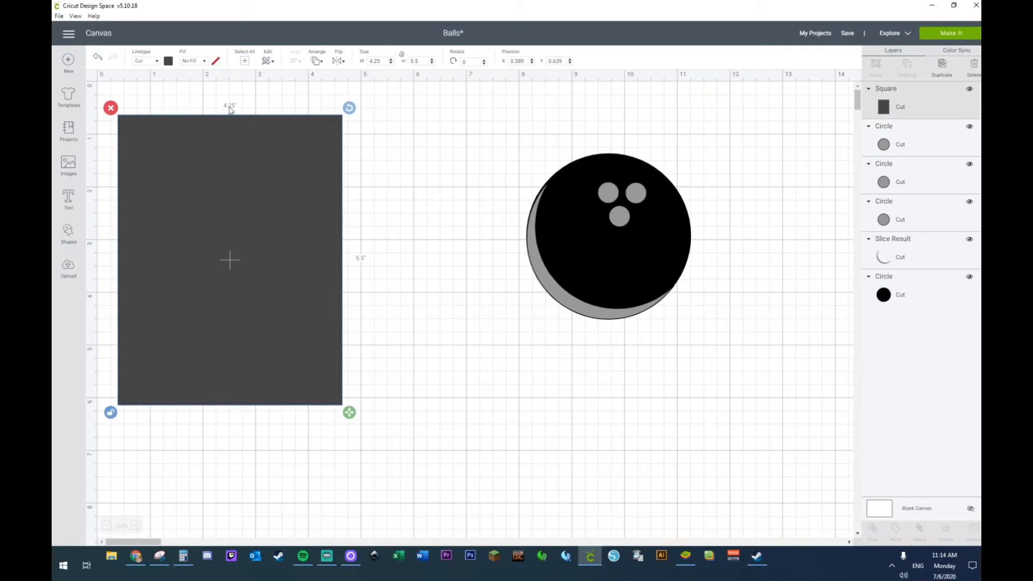
# Step: Color the rectangle light purple and nudge it closer to the canvas's upper-left corner
pyautogui.click(168, 61)
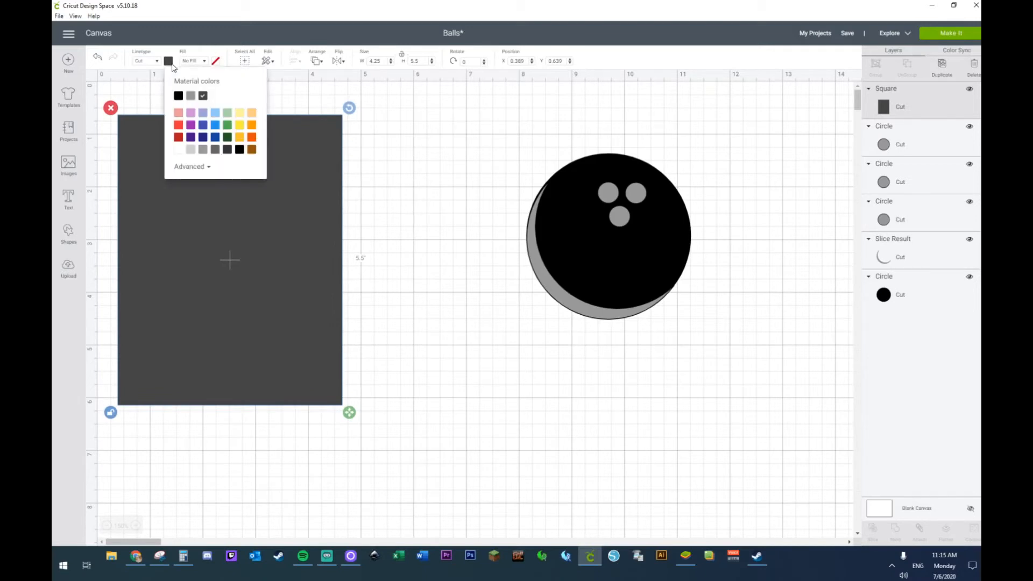
pyautogui.click(191, 115)
pyautogui.click(415, 280)
pyautogui.moveTo(289, 257); pyautogui.dragTo(266, 244)
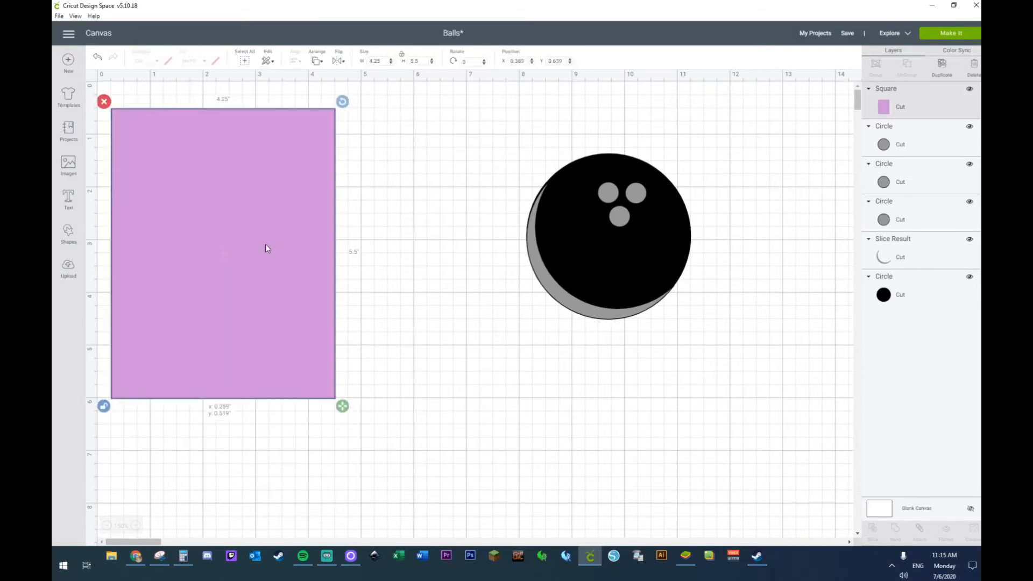
# Step: Recolor the rectangle dark purple and adjust its position near the canvas's upper-left corner
pyautogui.click(169, 61)
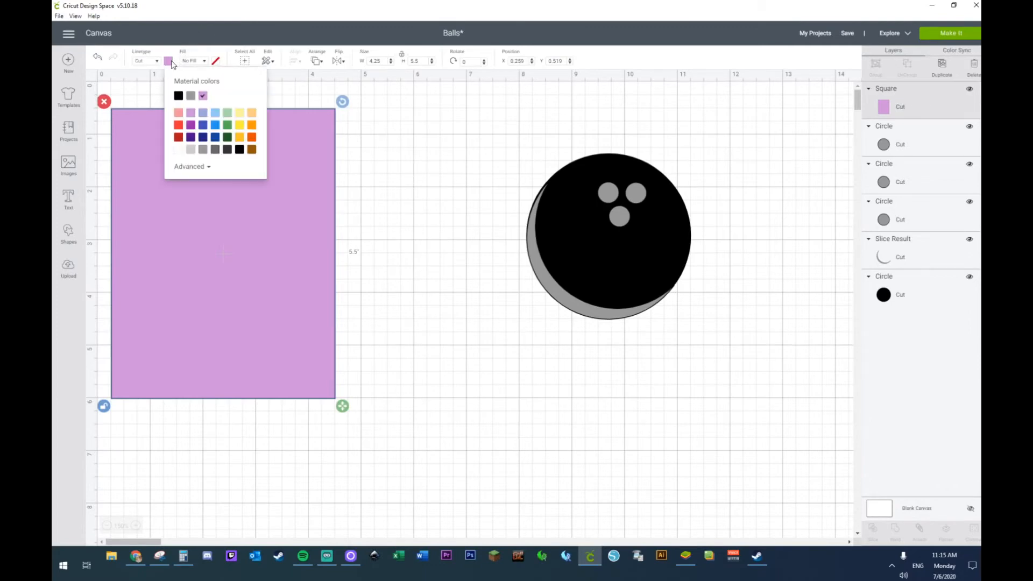
pyautogui.click(190, 124)
pyautogui.click(390, 203)
pyautogui.moveTo(253, 207)
pyautogui.mouseDown()
pyautogui.moveTo(249, 190)
pyautogui.moveTo(259, 195)
pyautogui.mouseUp()
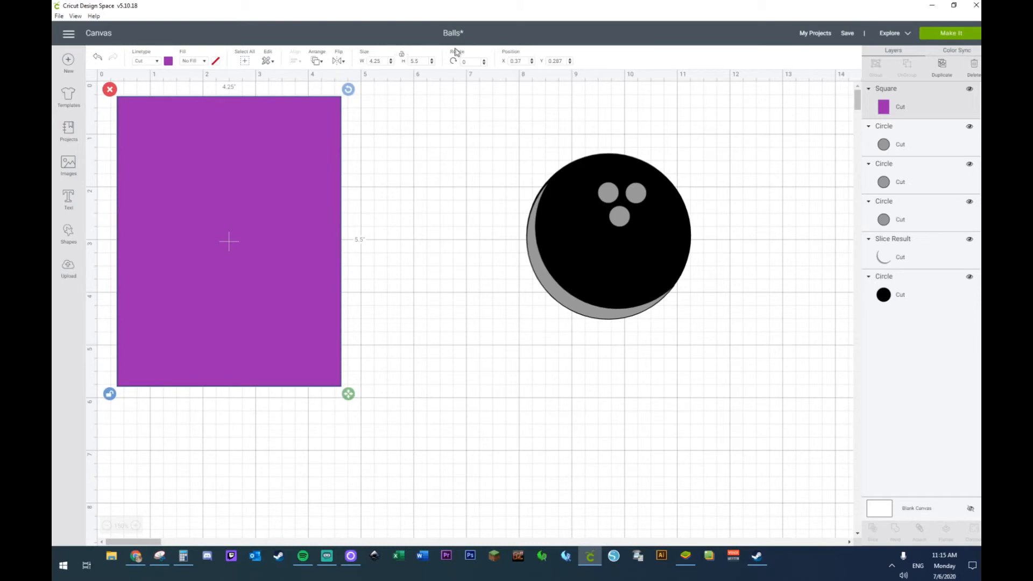
# Step: Rotate the purple rectangle 90 degrees to landscape and move it fully back onto the canvas
pyautogui.write('90')
pyautogui.press('Return')
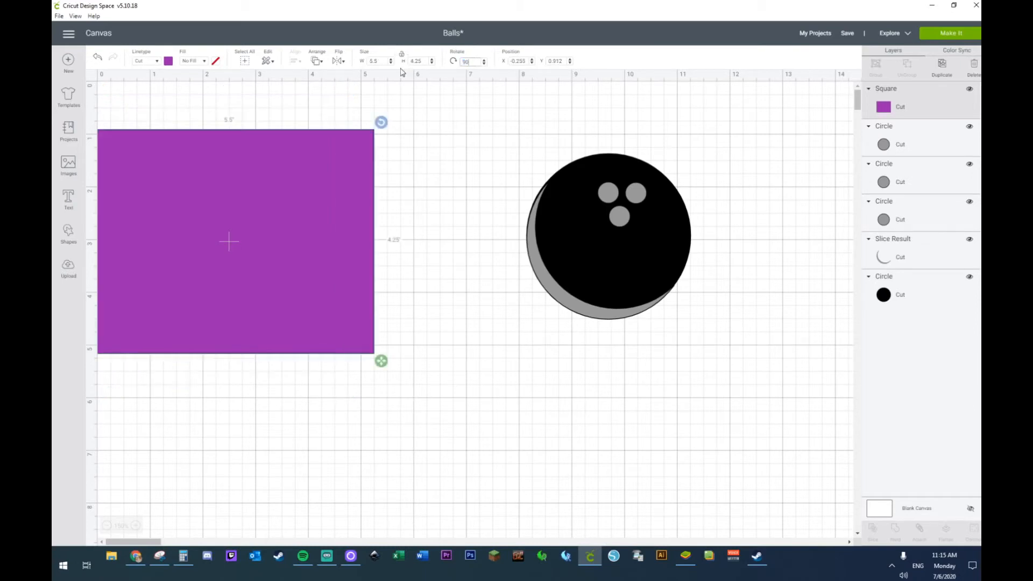
pyautogui.moveTo(330, 251); pyautogui.dragTo(333, 230)
# Step: Group all the parts of the bowling ball
pyautogui.moveTo(520, 156); pyautogui.dragTo(687, 339)
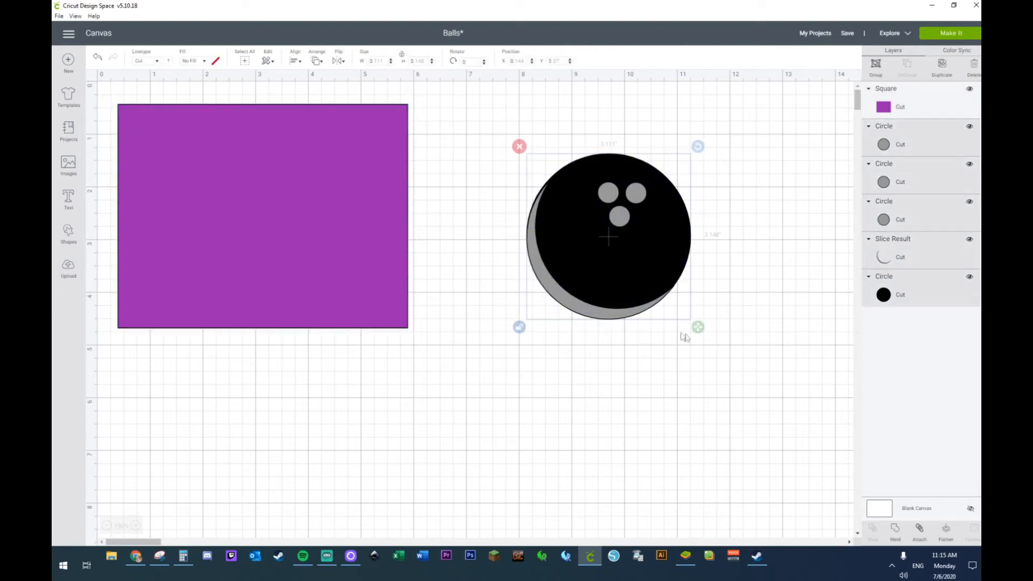
pyautogui.rightClick(646, 292)
pyautogui.click(673, 303)
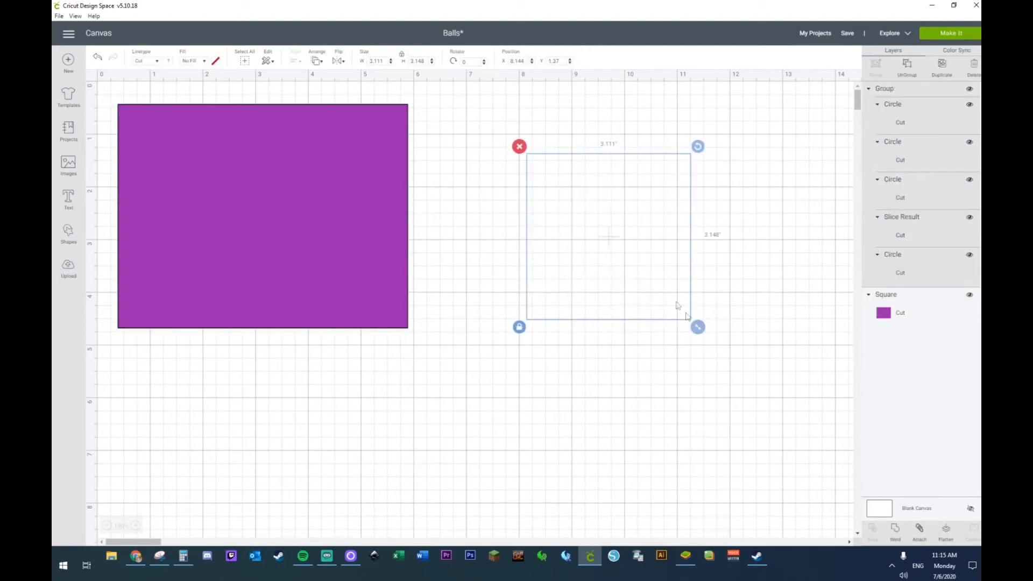
# Step: Resize the bowling ball group to about 2.58 by 2.61 inches and place it on the rectangle's lower-right corner
pyautogui.moveTo(697, 323); pyautogui.dragTo(639, 265)
pyautogui.moveTo(597, 218); pyautogui.dragTo(375, 275)
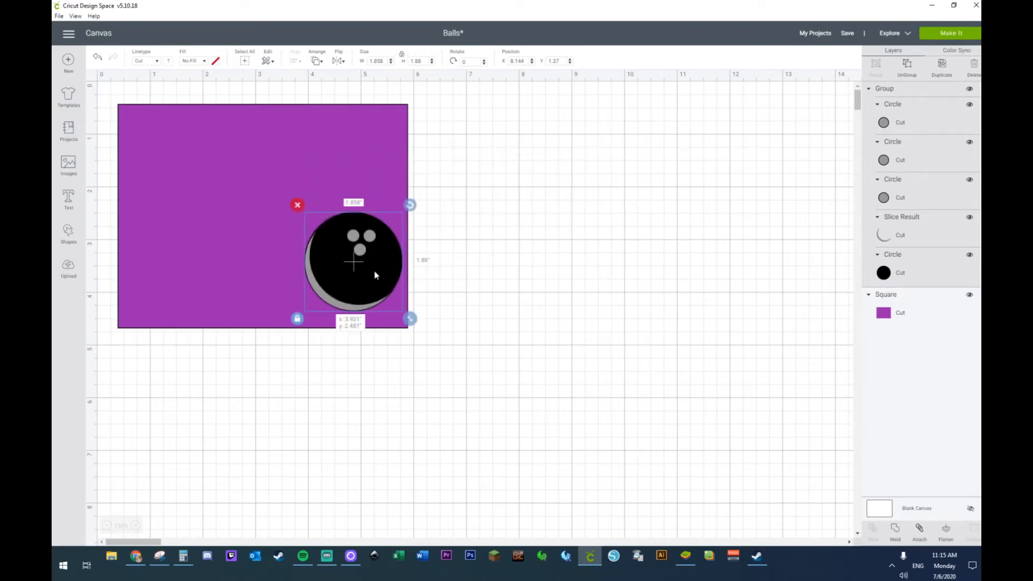
pyautogui.moveTo(410, 312); pyautogui.dragTo(444, 351)
# Step: Duplicate the bowling ball onto the rectangle's lower-left corner and move the rectangle with both balls toward the middle of the canvas
pyautogui.moveTo(377, 295); pyautogui.dragTo(164, 297)
pyautogui.hotkey('ctrl', 'd')
pyautogui.moveTo(545, 153); pyautogui.dragTo(134, 320)
pyautogui.moveTo(176, 272); pyautogui.dragTo(360, 276)
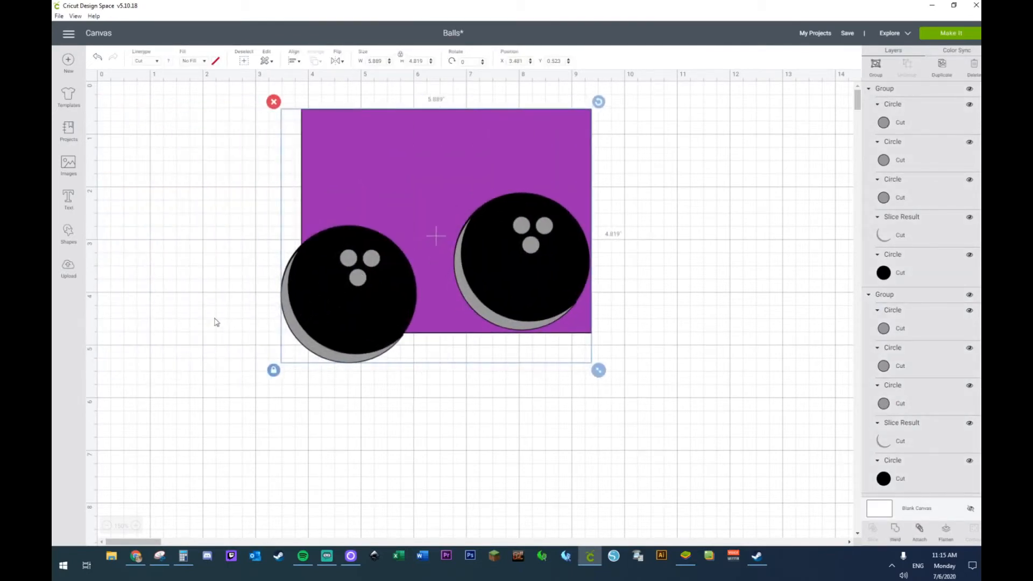
pyautogui.click(214, 321)
pyautogui.moveTo(223, 142); pyautogui.dragTo(572, 374)
pyautogui.moveTo(540, 261); pyautogui.dragTo(541, 339)
# Step: Duplicate the bowling ball twice more and place the copies over the rectangle's upper-left and upper-right corners
pyautogui.click(700, 304)
pyautogui.moveTo(357, 383); pyautogui.dragTo(596, 197)
pyautogui.hotkey('ctrl', 'd')
pyautogui.hotkey('ctrl', 'v')
pyautogui.click(508, 334)
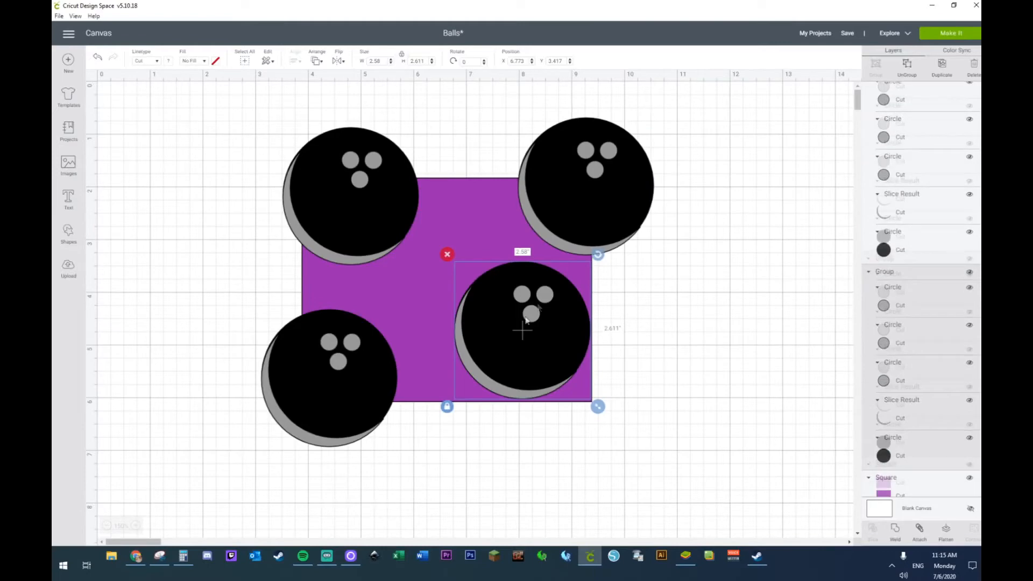
# Step: Rotate the two upper bowling balls to different angles, turning the upper-left one about 57 degrees
pyautogui.rightClick(612, 189)
pyautogui.moveTo(661, 109); pyautogui.dragTo(598, 198)
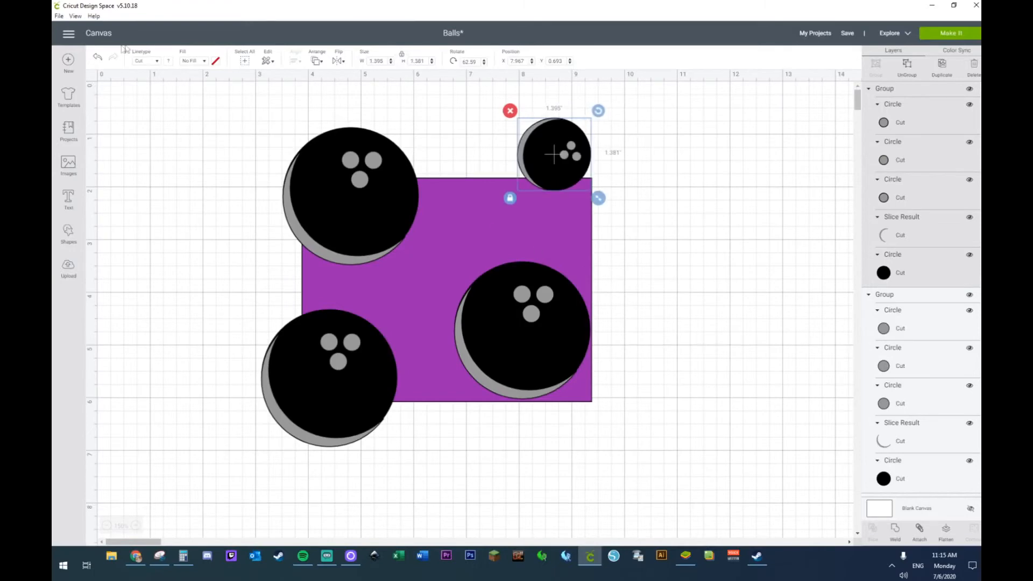
pyautogui.click(97, 60)
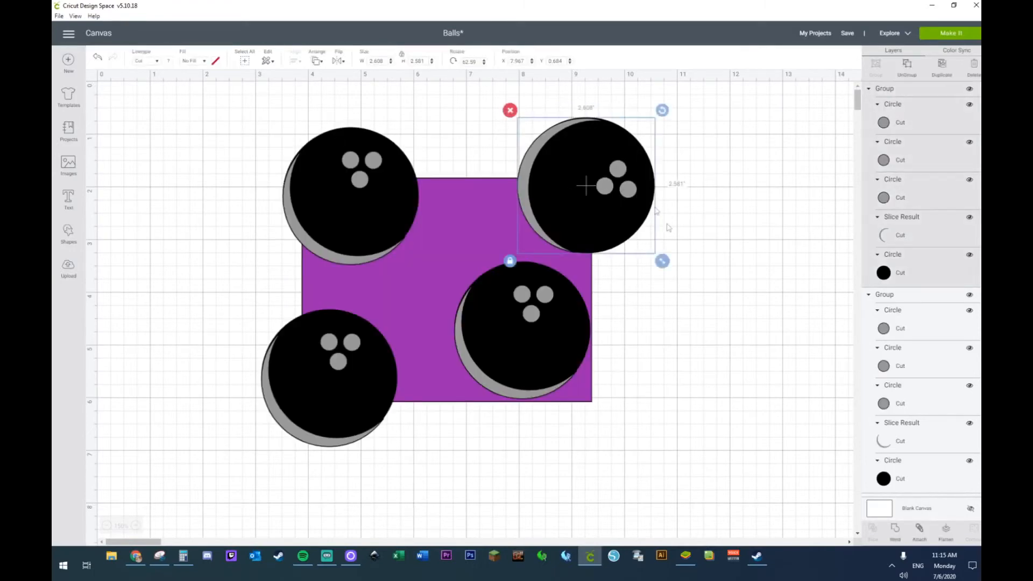
pyautogui.moveTo(662, 109); pyautogui.dragTo(415, 268)
pyautogui.click(317, 191)
pyautogui.moveTo(426, 119); pyautogui.dragTo(445, 217)
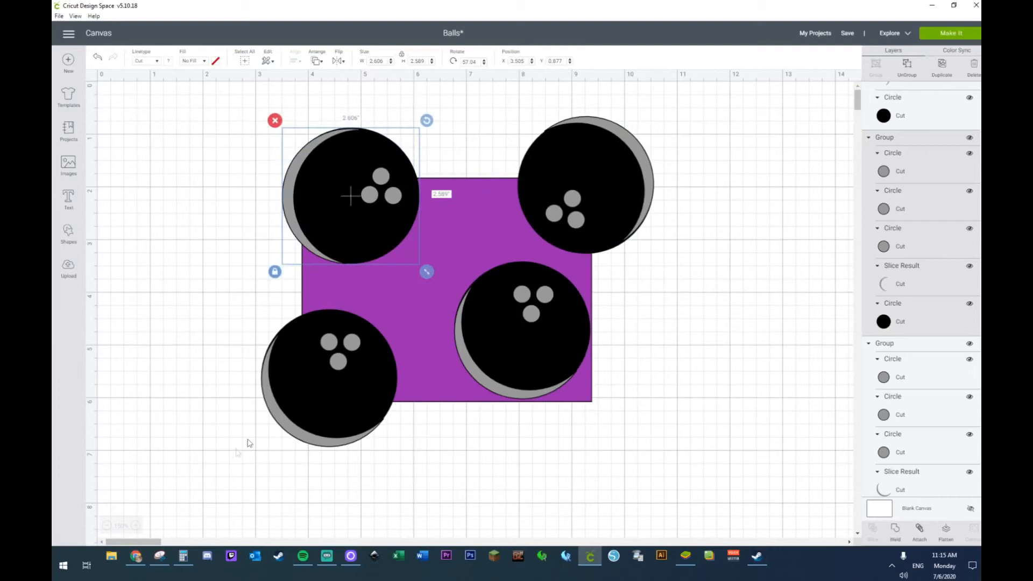
# Step: Rotate the lower-left bowling ball to about 335 degrees and move the lower-right ball inward to about X 6.26, Y 3.07
pyautogui.click(317, 399)
pyautogui.moveTo(404, 302); pyautogui.dragTo(375, 267)
pyautogui.moveTo(545, 348); pyautogui.dragTo(515, 330)
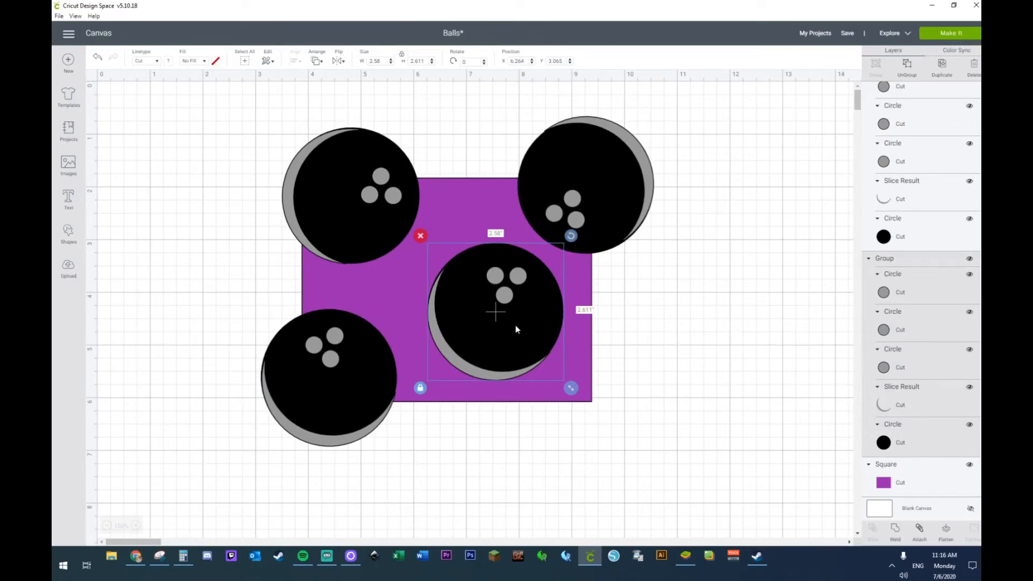
# Step: Duplicate the purple rectangle and move the copy clear of the design, to about X 12.25, Y 3.6
pyautogui.click(588, 350)
pyautogui.hotkey('ctrl', 'd')
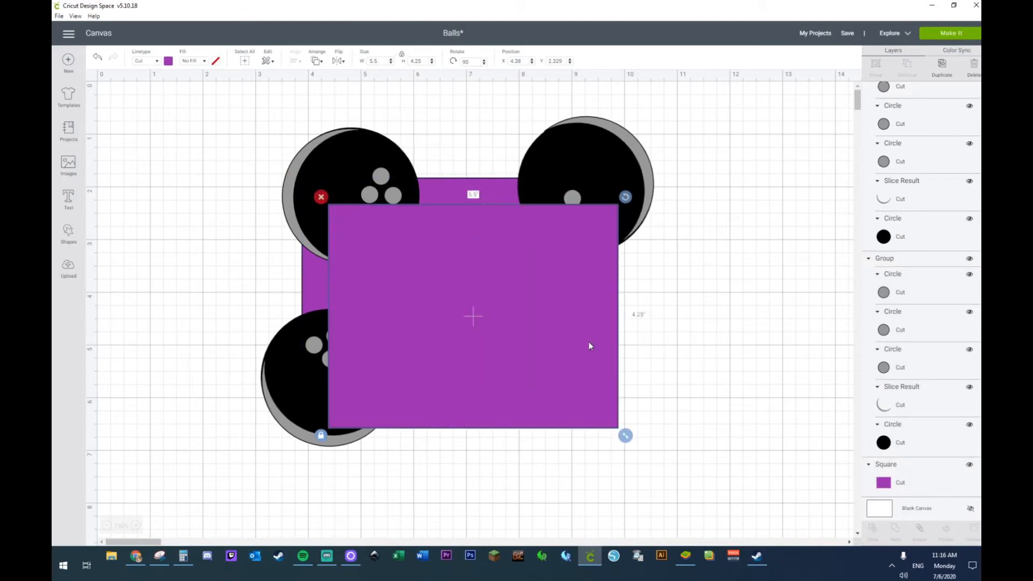
pyautogui.moveTo(556, 346); pyautogui.dragTo(838, 411)
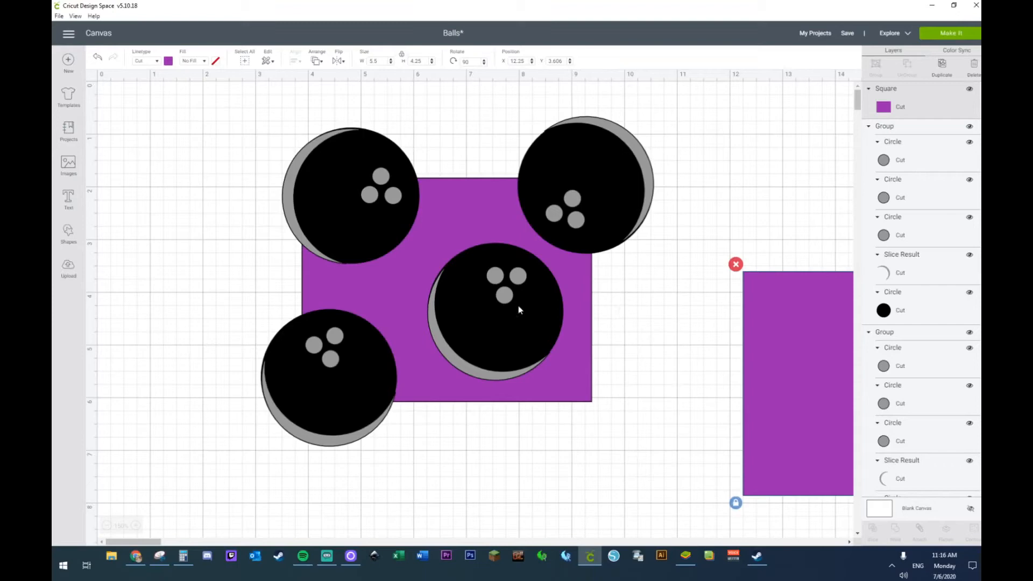
pyautogui.click(575, 218)
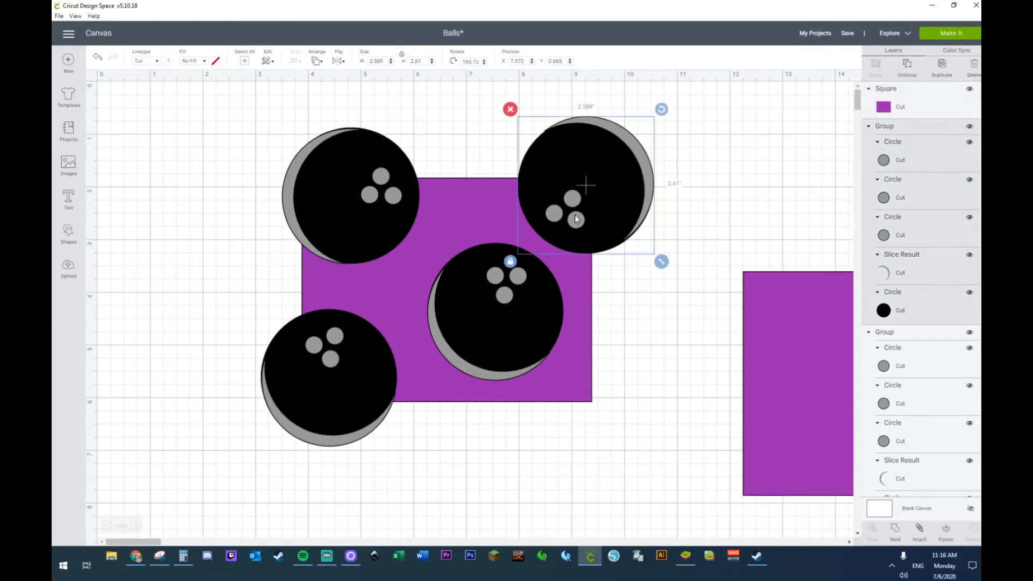
pyautogui.keyDown('shift'); pyautogui.click(378, 216); pyautogui.keyUp('shift')
pyautogui.keyDown('shift'); pyautogui.click(458, 280); pyautogui.keyUp('shift')
pyautogui.keyDown('shift'); pyautogui.click(308, 383); pyautogui.keyUp('shift')
pyautogui.rightClick(307, 383)
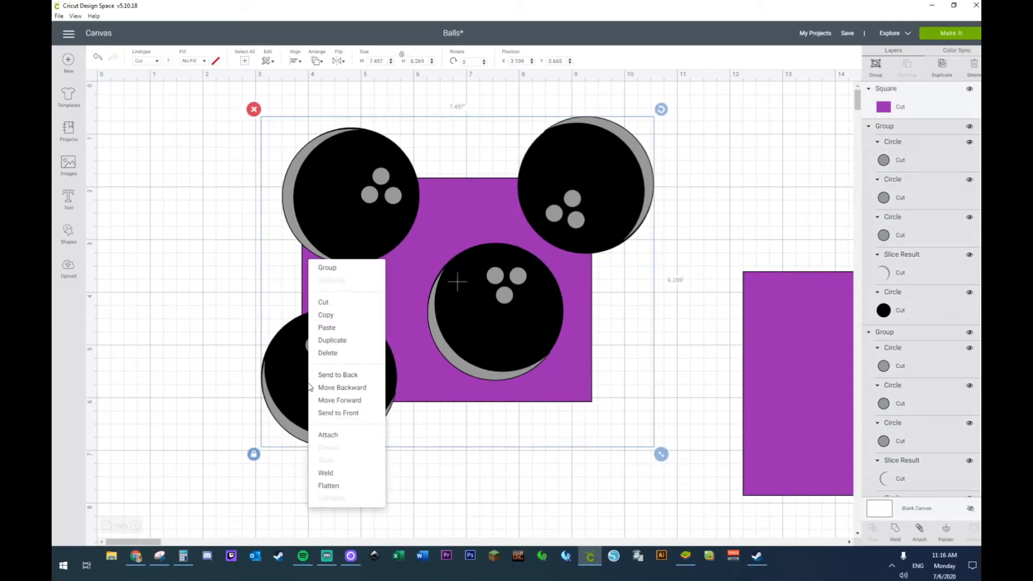
pyautogui.click(210, 300)
# Step: Ungroup each of the four bowling balls into its separate circles and crescent shapes
pyautogui.rightClick(590, 221)
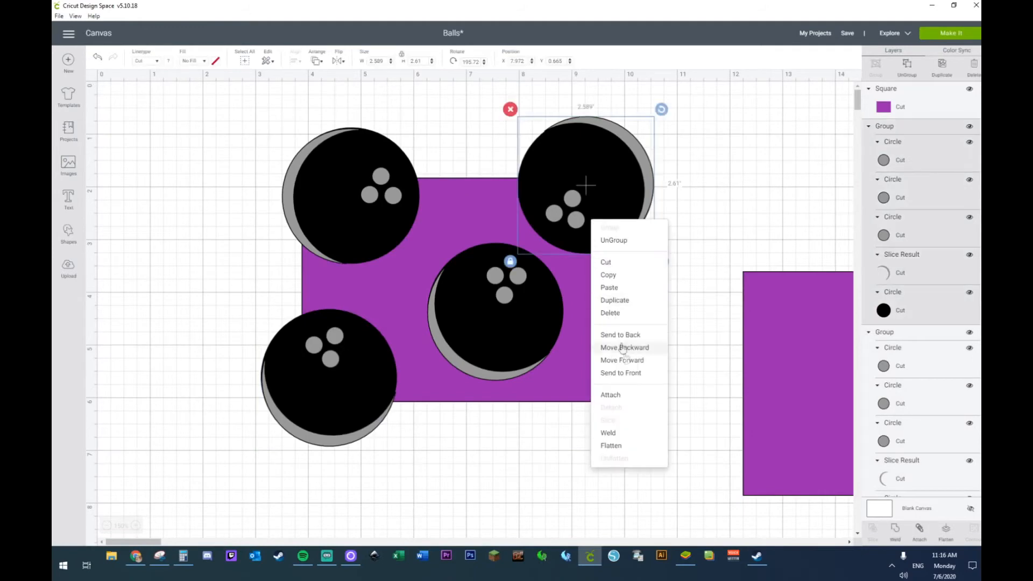
pyautogui.click(614, 240)
pyautogui.rightClick(361, 187)
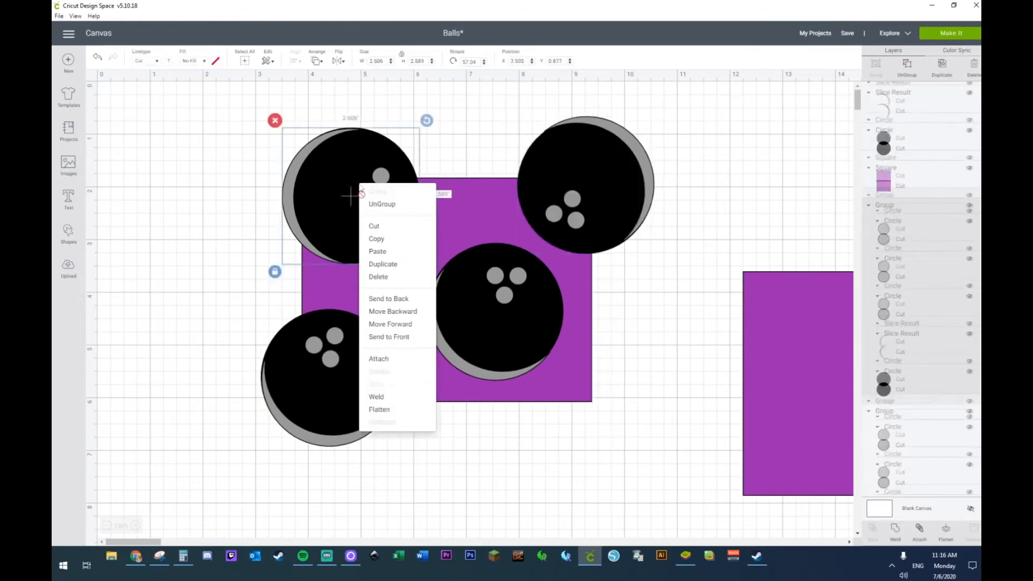
pyautogui.click(381, 204)
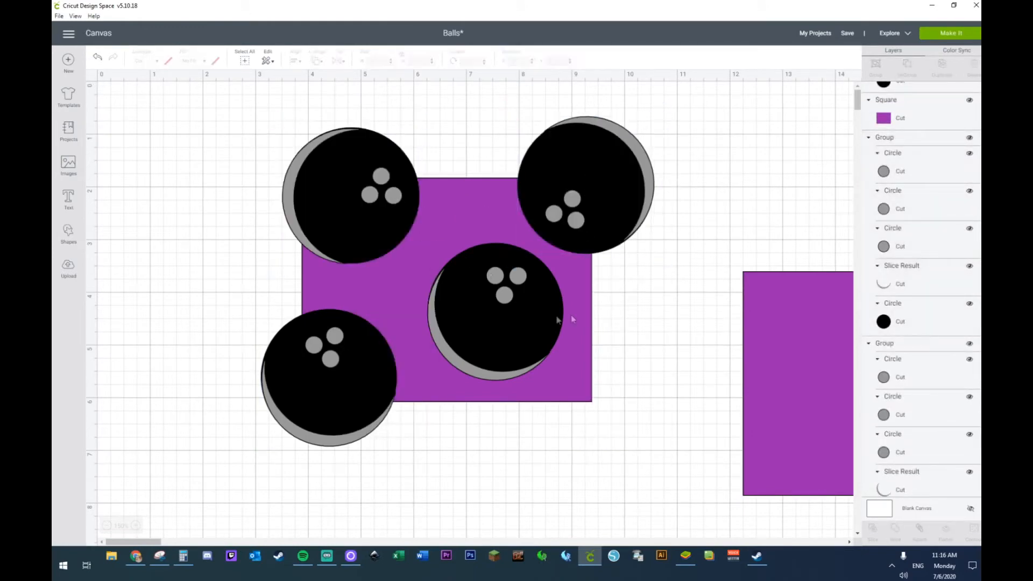
pyautogui.click(527, 329)
pyautogui.rightClick(528, 330)
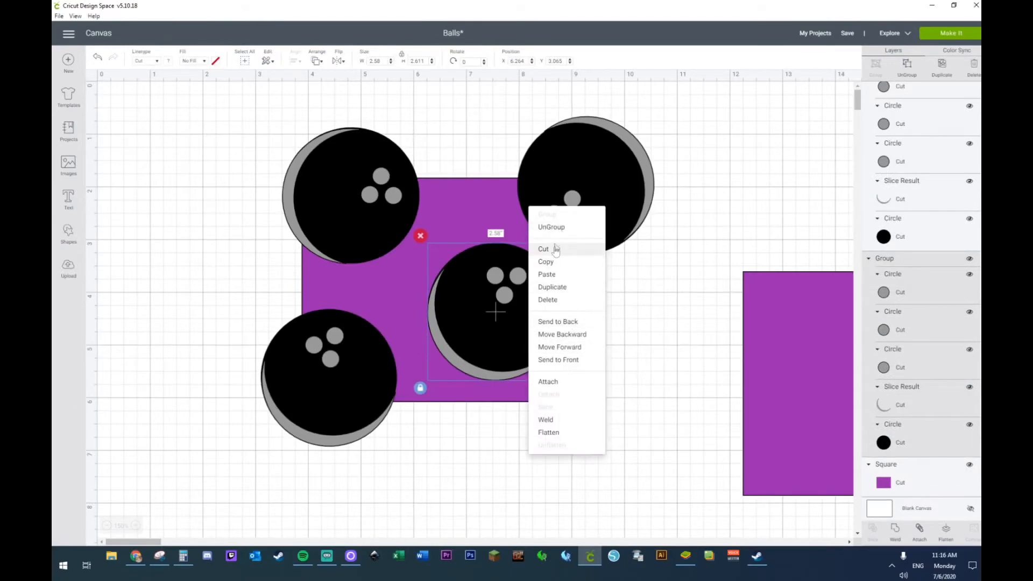
pyautogui.click(551, 227)
pyautogui.click(325, 398)
pyautogui.rightClick(327, 399)
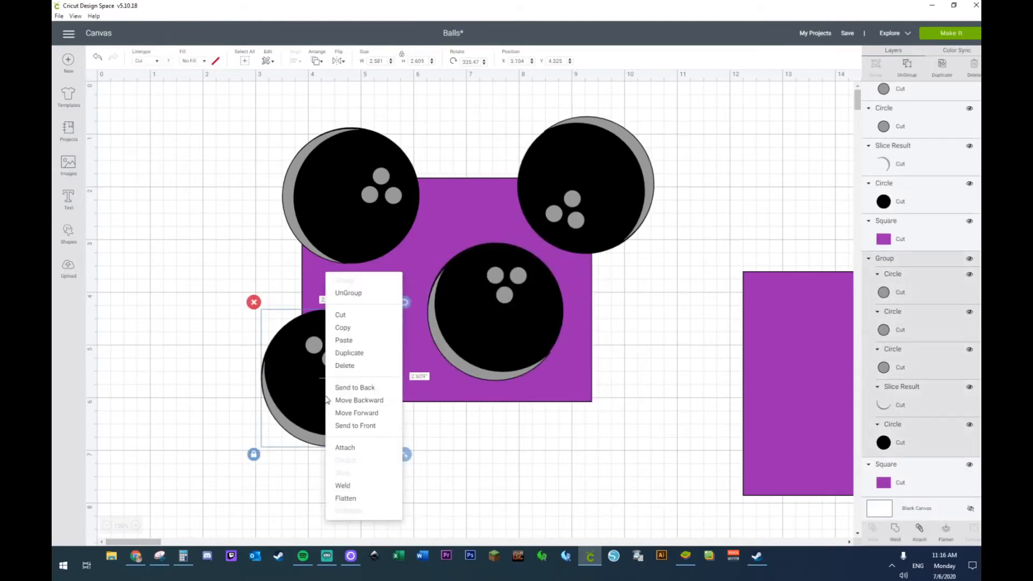
pyautogui.click(371, 294)
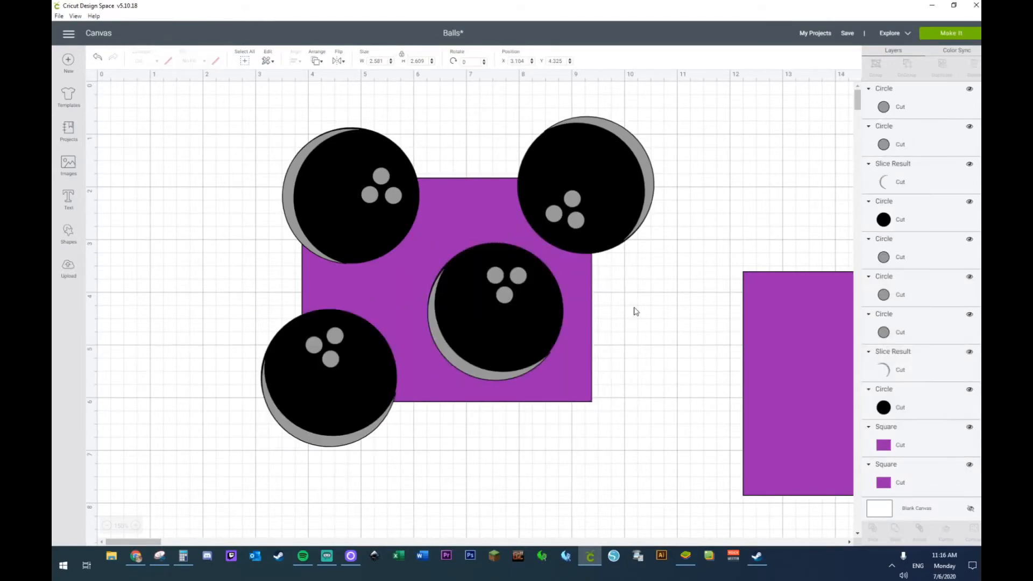
# Step: Weld all the gray finger-hole circles and crescent highlights of the four bowling balls into one shape
pyautogui.click(590, 170)
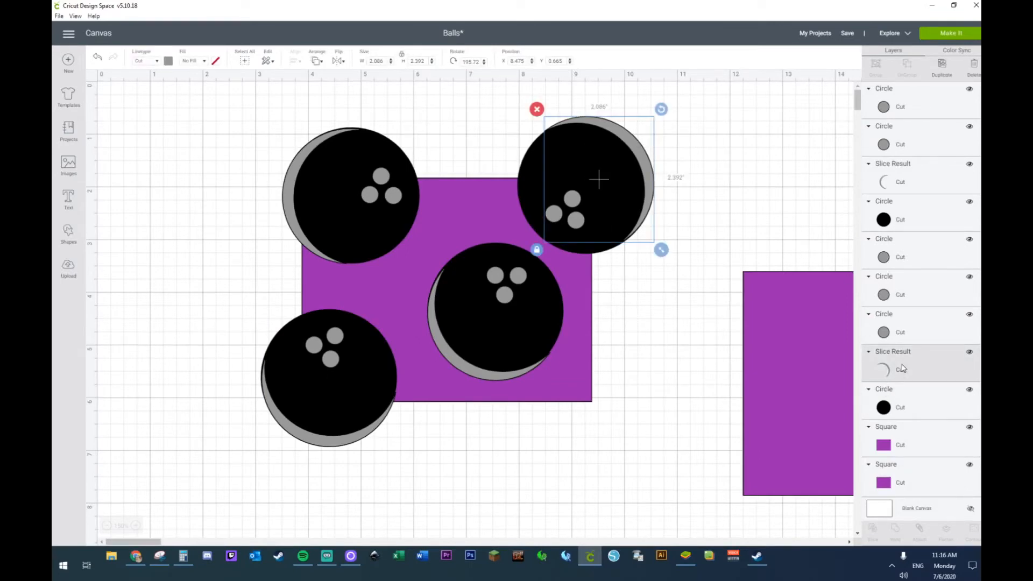
pyautogui.keyDown('ctrl'); pyautogui.click(898, 180); pyautogui.keyUp('ctrl')
pyautogui.keyDown('ctrl'); pyautogui.click(899, 325); pyautogui.keyUp('ctrl')
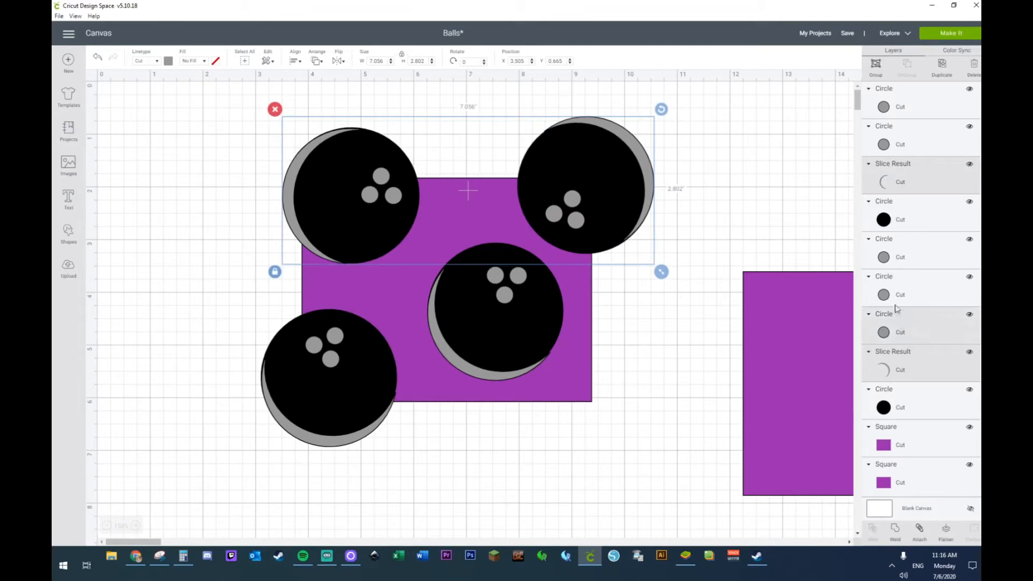
pyautogui.keyDown('ctrl'); pyautogui.click(892, 298); pyautogui.keyUp('ctrl')
pyautogui.keyDown('ctrl'); pyautogui.click(890, 262); pyautogui.keyUp('ctrl')
pyautogui.keyDown('ctrl'); pyautogui.click(883, 144); pyautogui.keyUp('ctrl')
pyautogui.keyDown('ctrl'); pyautogui.click(886, 111); pyautogui.keyUp('ctrl')
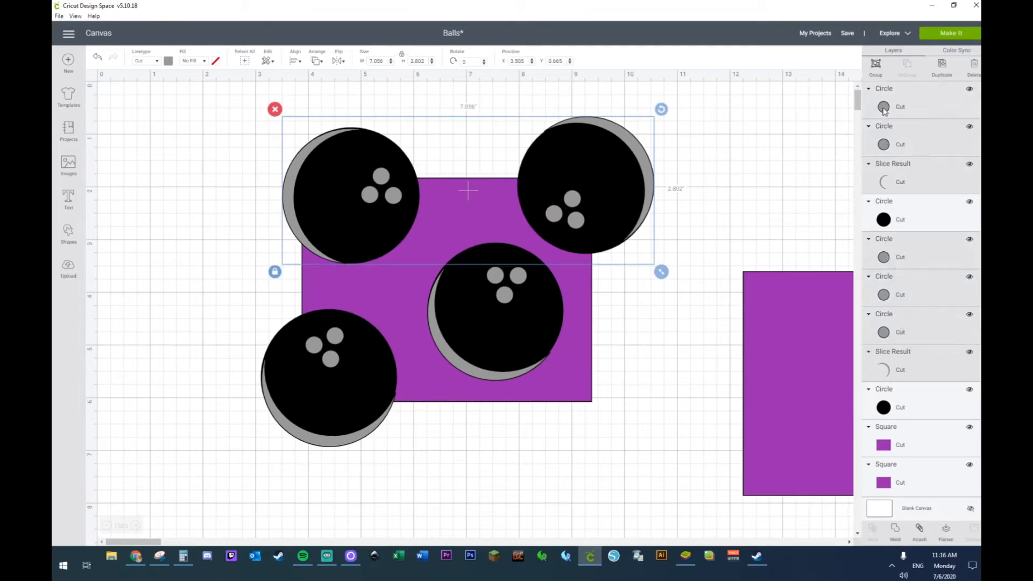
pyautogui.scroll(-2, 883, 213)
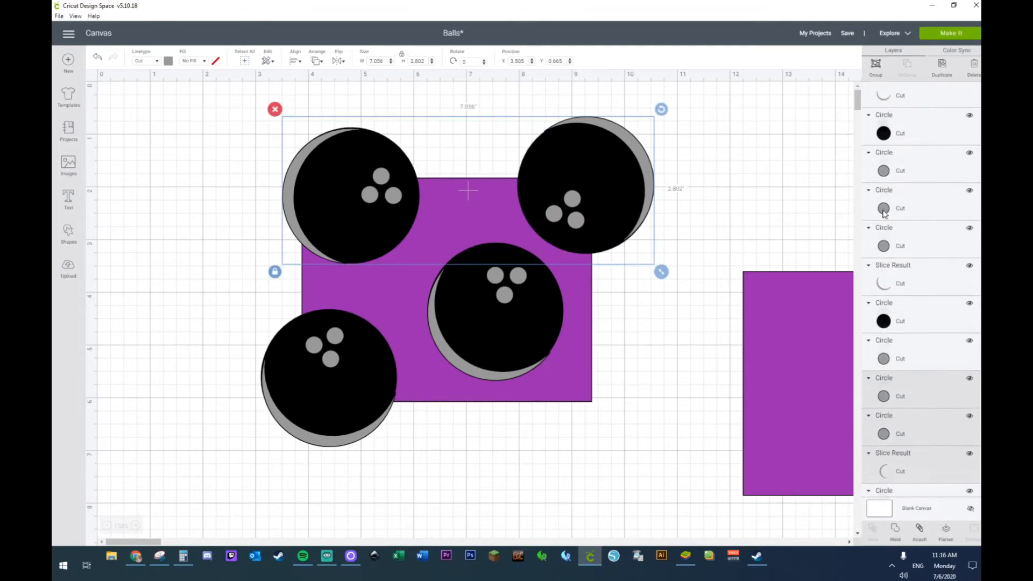
pyautogui.keyDown('shift'); pyautogui.click(892, 358); pyautogui.keyUp('shift')
pyautogui.keyDown('shift'); pyautogui.click(891, 263); pyautogui.keyUp('shift')
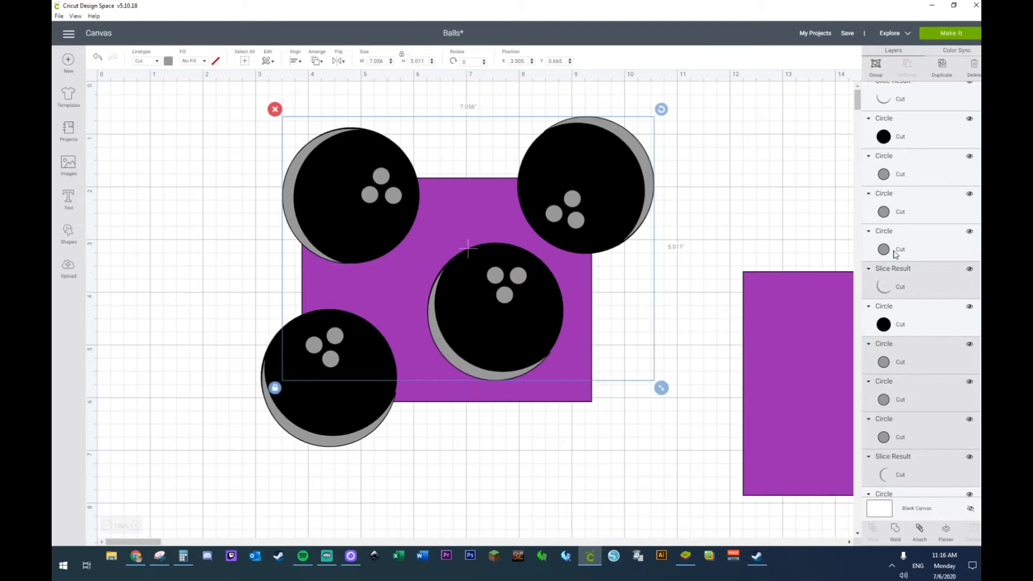
pyautogui.keyDown('shift'); pyautogui.click(895, 253); pyautogui.keyUp('shift')
pyautogui.keyDown('shift'); pyautogui.click(895, 214); pyautogui.keyUp('shift')
pyautogui.keyDown('shift'); pyautogui.click(884, 182); pyautogui.keyUp('shift')
pyautogui.scroll(1, 895, 202)
pyautogui.scroll(-2, 897, 203)
pyautogui.keyDown('shift'); pyautogui.click(898, 218); pyautogui.keyUp('shift')
pyautogui.keyDown('shift'); pyautogui.click(898, 178); pyautogui.keyUp('shift')
pyautogui.keyDown('shift'); pyautogui.click(897, 126); pyautogui.keyUp('shift')
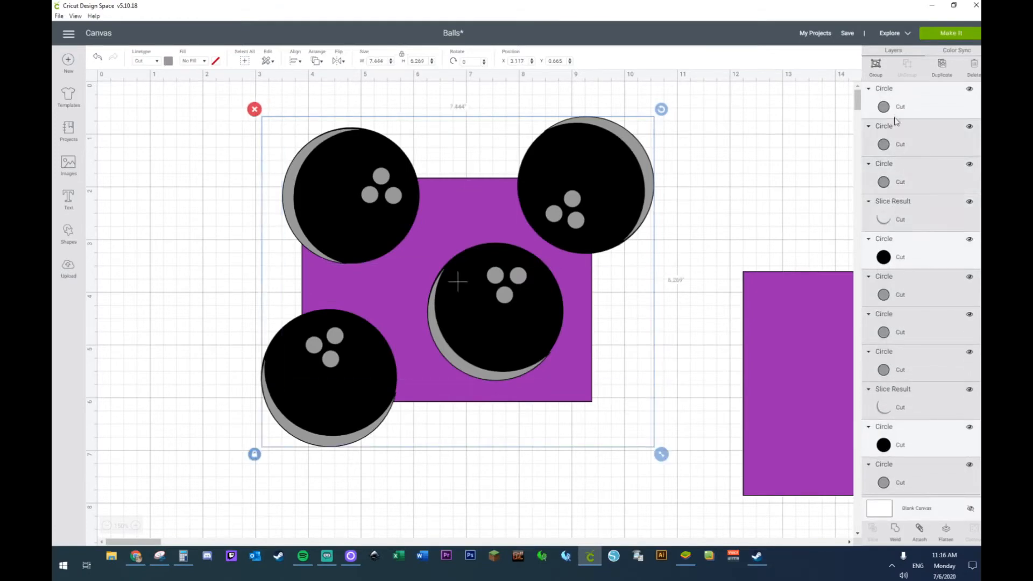
pyautogui.keyDown('shift'); pyautogui.click(896, 109); pyautogui.keyUp('shift')
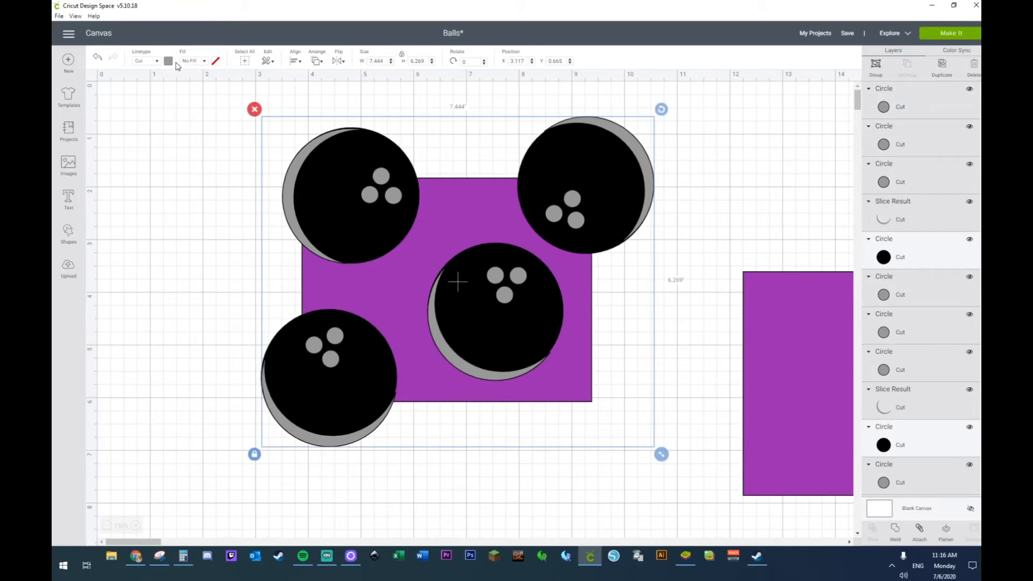
pyautogui.click(168, 61)
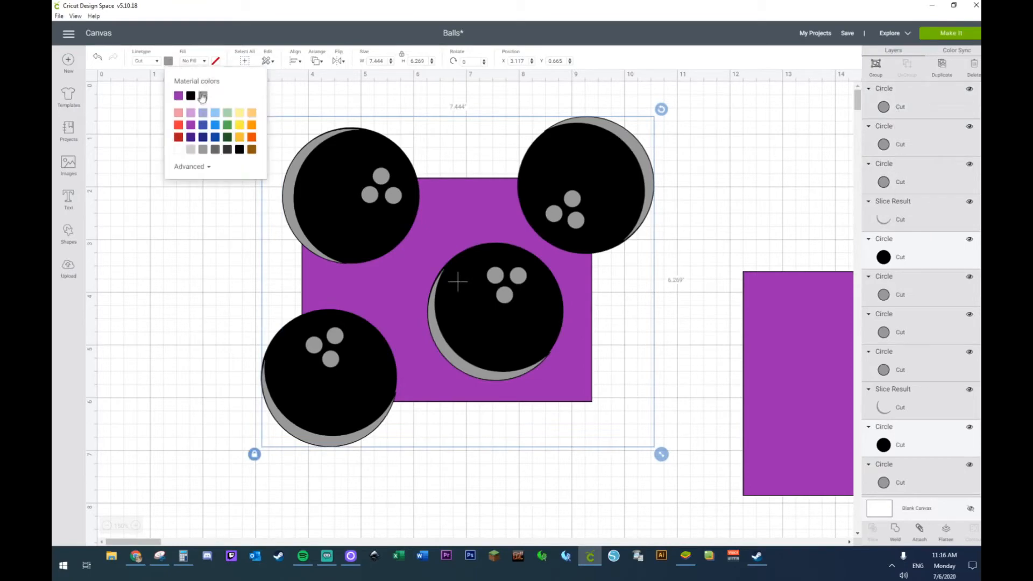
pyautogui.rightClick(632, 147)
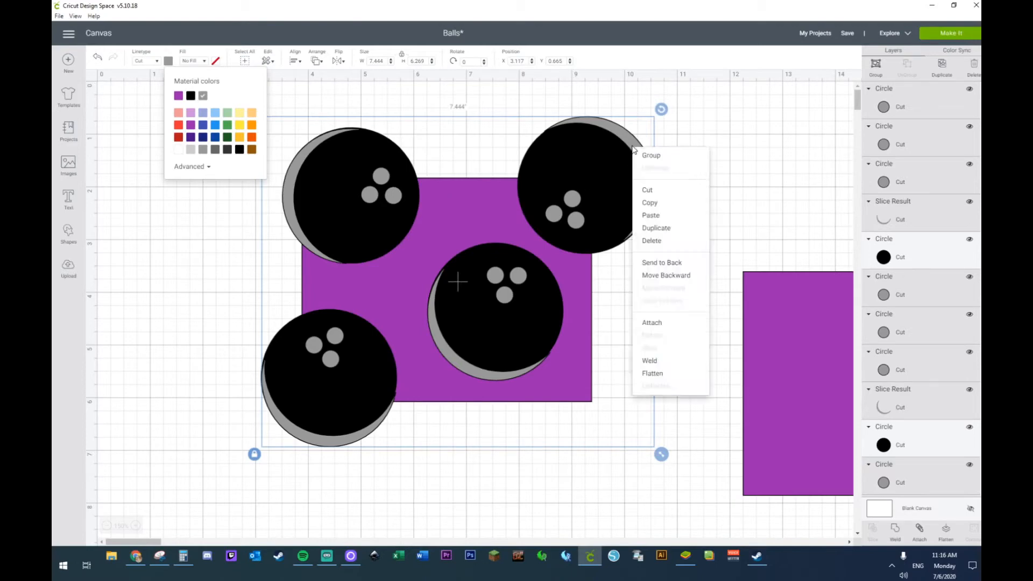
pyautogui.click(650, 362)
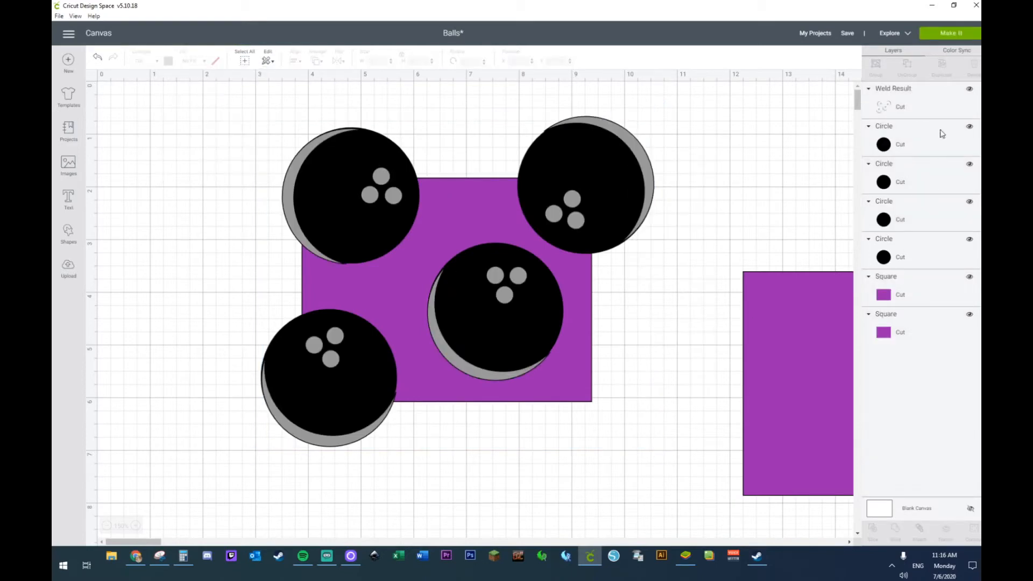
pyautogui.click(927, 152)
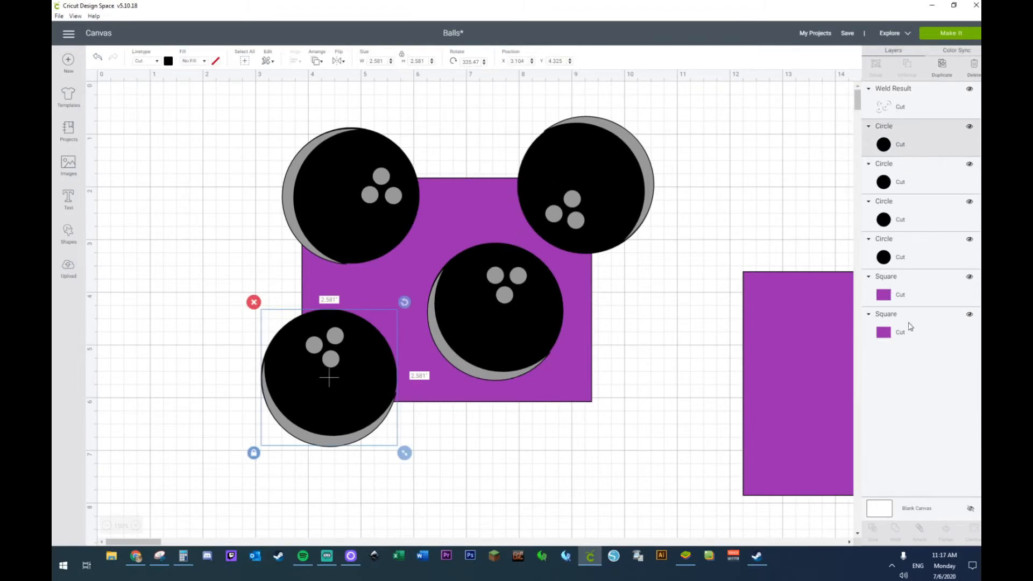
pyautogui.keyDown('shift'); pyautogui.click(918, 180); pyautogui.keyUp('shift')
pyautogui.keyDown('shift'); pyautogui.click(926, 219); pyautogui.keyUp('shift')
pyautogui.keyDown('shift'); pyautogui.click(926, 257); pyautogui.keyUp('shift')
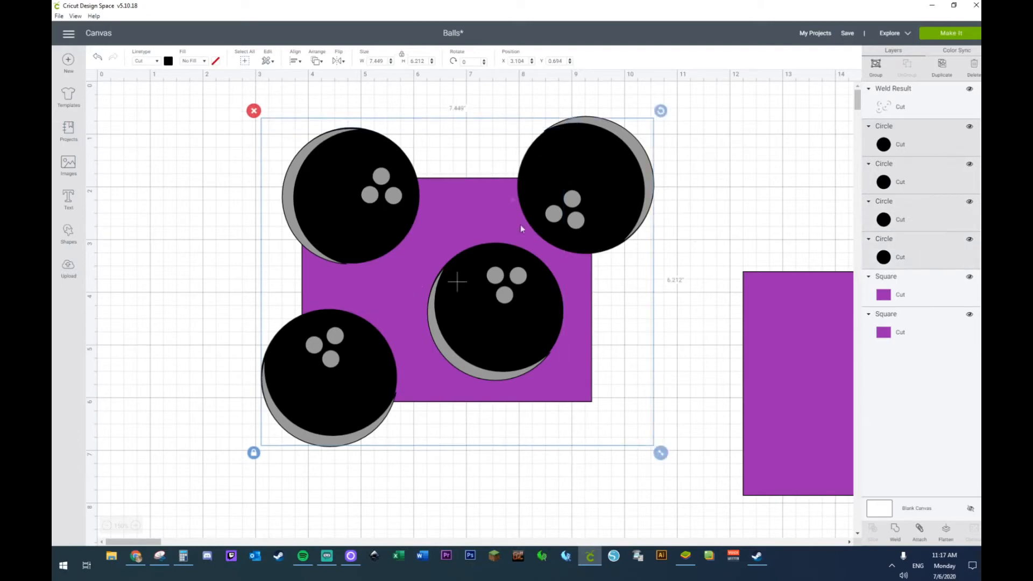
pyautogui.rightClick(581, 164)
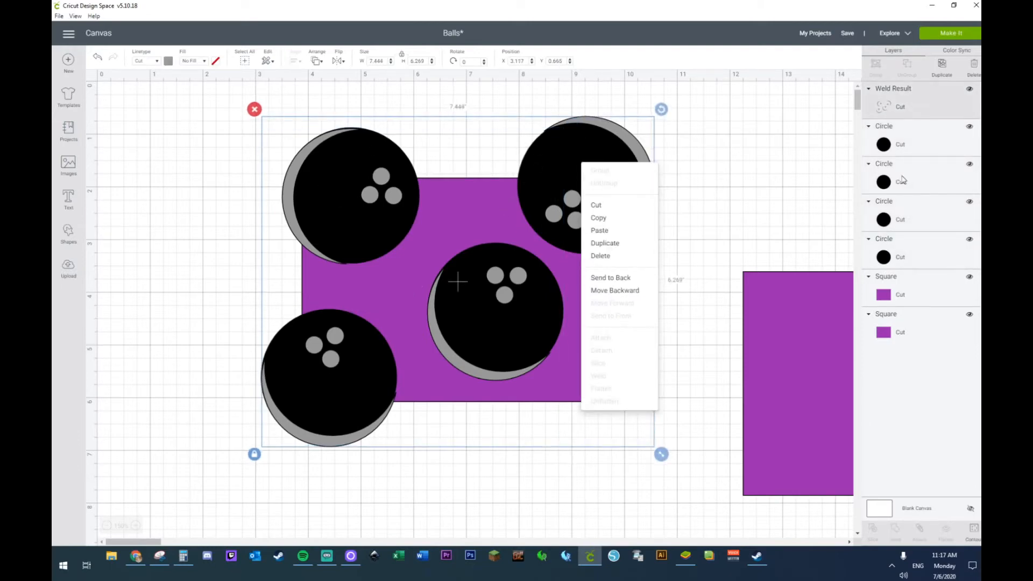
pyautogui.click(922, 173)
pyautogui.keyDown('shift'); pyautogui.click(918, 222); pyautogui.keyUp('shift')
pyautogui.keyDown('shift'); pyautogui.click(914, 265); pyautogui.keyUp('shift')
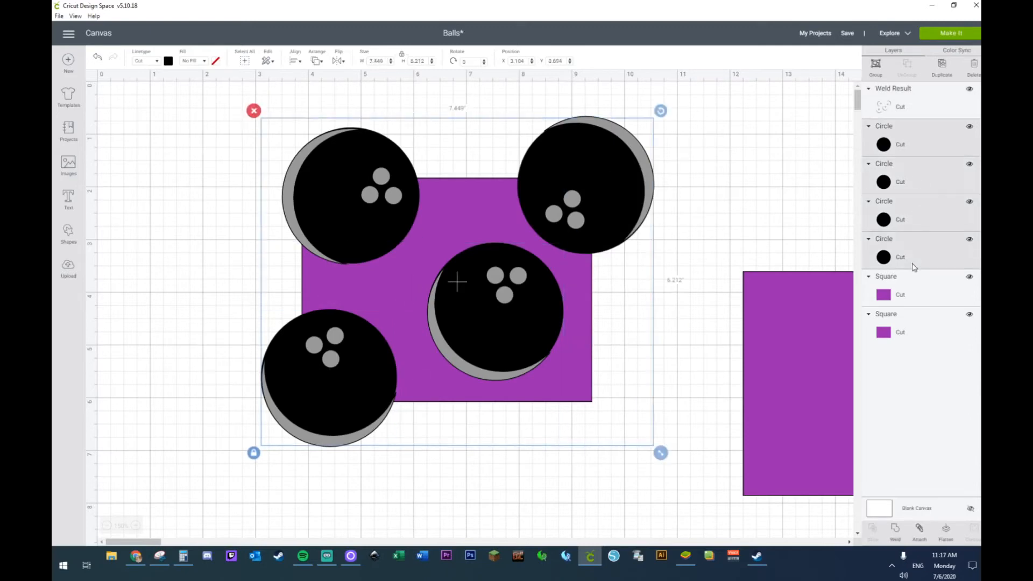
pyautogui.rightClick(599, 176)
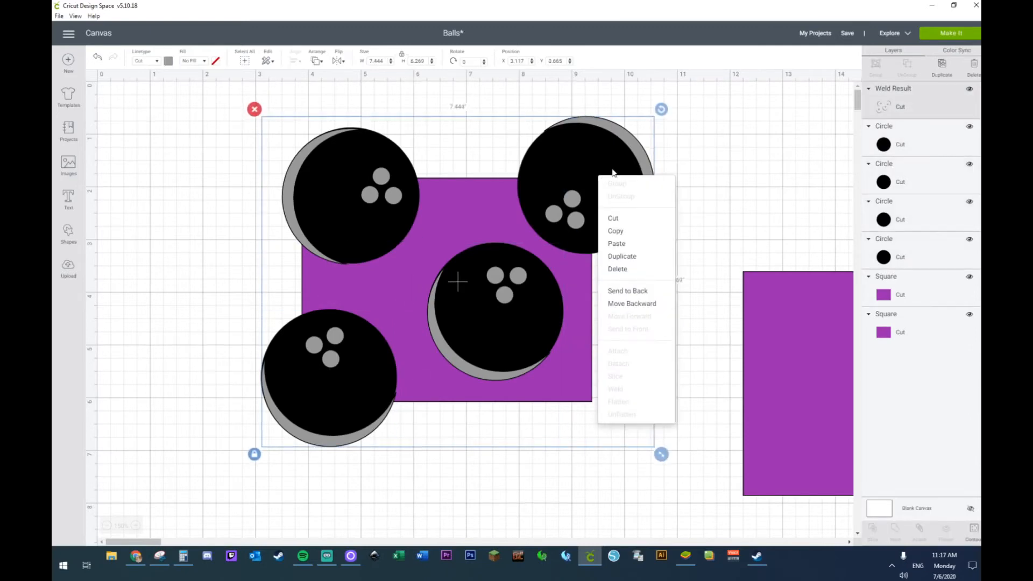
pyautogui.click(624, 134)
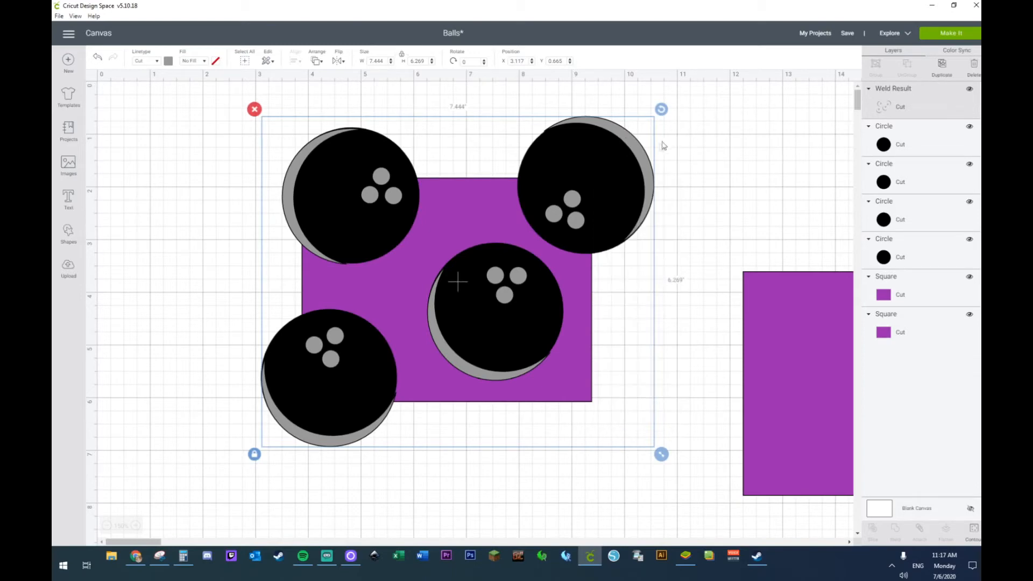
# Step: Move the welded gray details off the balls and weld the four black circles into one shape
pyautogui.moveTo(267, 176); pyautogui.dragTo(482, 273)
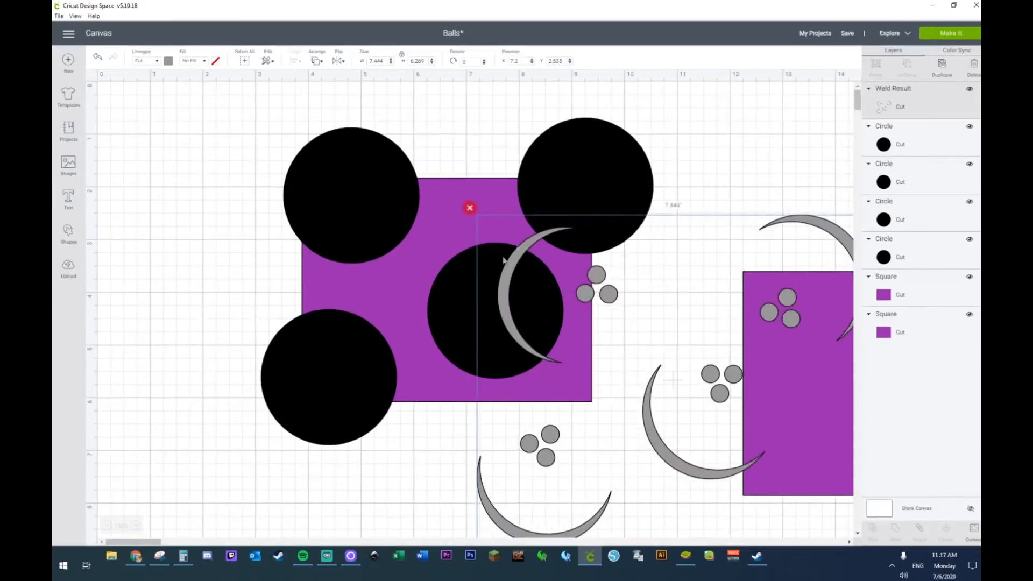
pyautogui.click(885, 149)
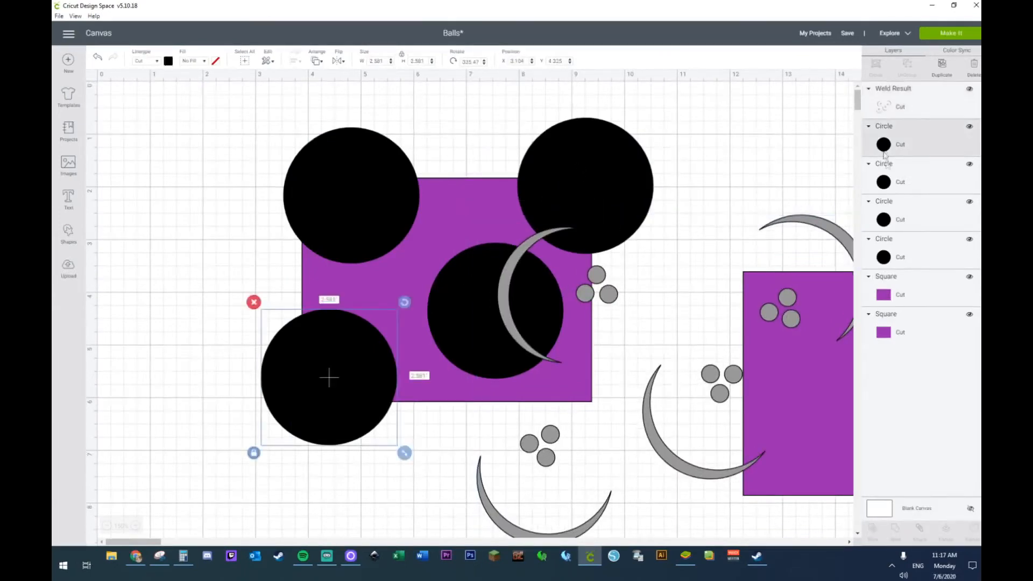
pyautogui.keyDown('shift'); pyautogui.click(901, 188); pyautogui.keyUp('shift')
pyautogui.keyDown('shift'); pyautogui.click(903, 218); pyautogui.keyUp('shift')
pyautogui.keyDown('shift'); pyautogui.click(882, 241); pyautogui.keyUp('shift')
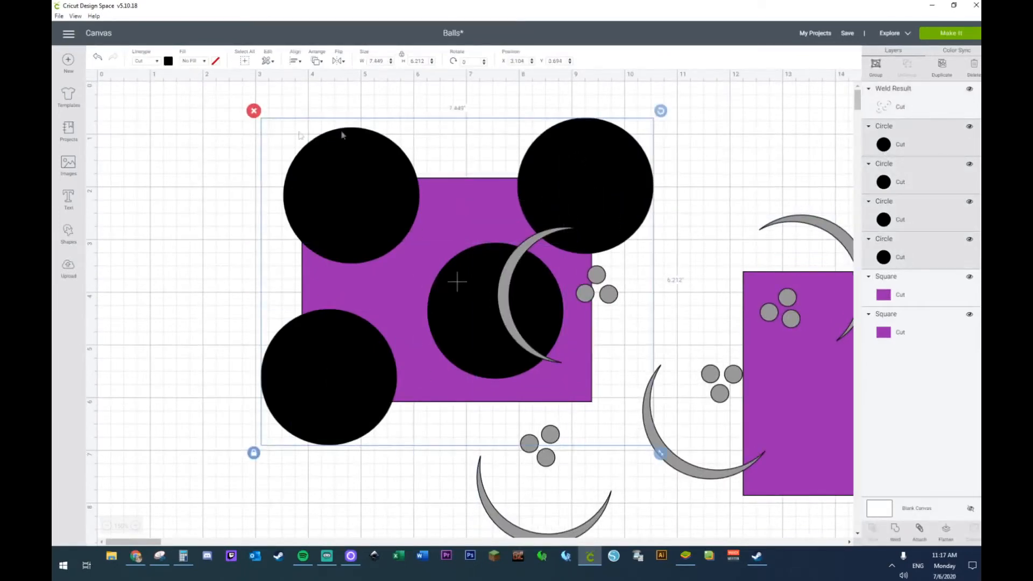
pyautogui.rightClick(324, 173)
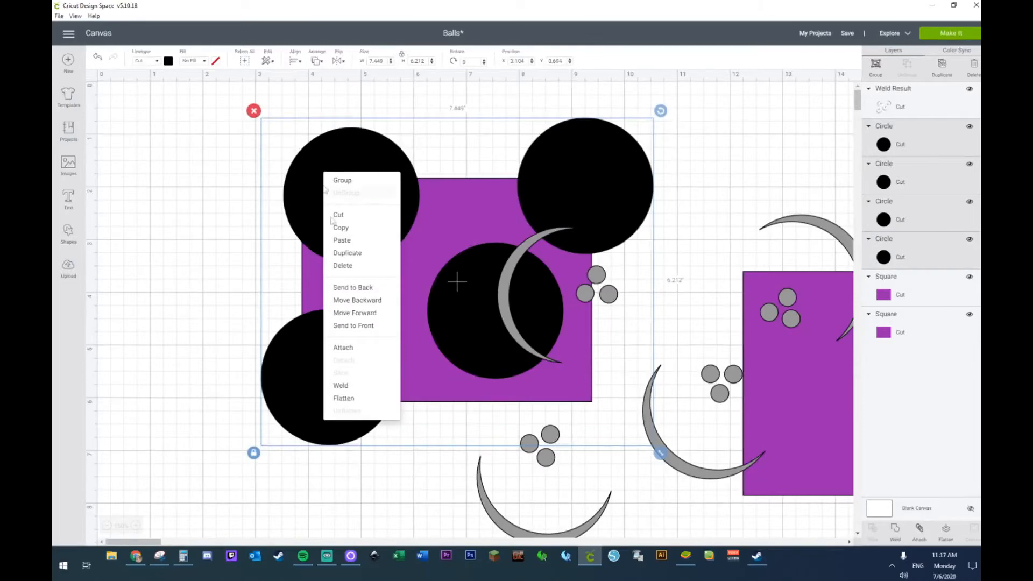
pyautogui.click(345, 385)
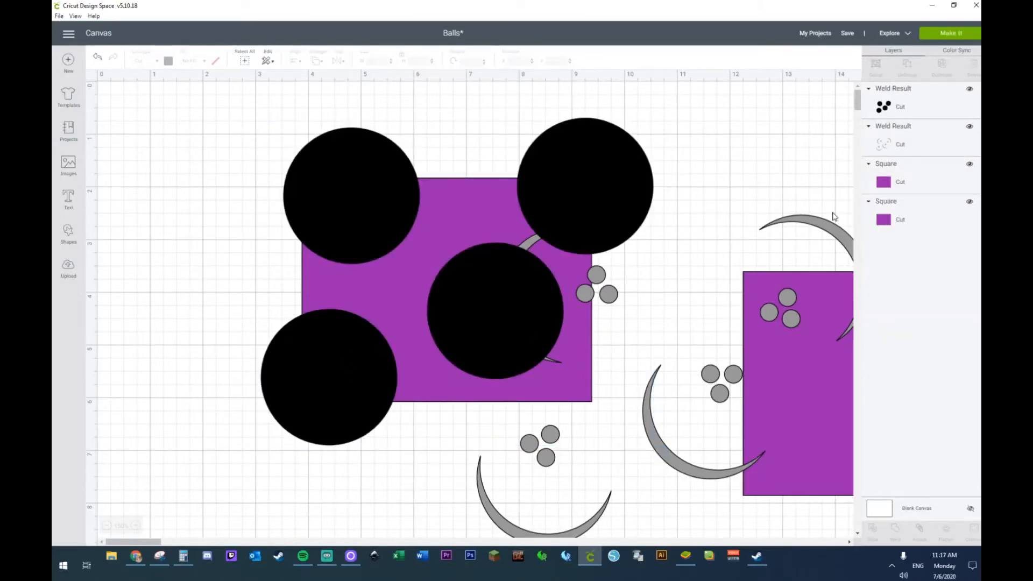
# Step: Send the welded gray details to the front and move them clear of the black circles, to about X 9.9, Y 2.9
pyautogui.rightClick(817, 221)
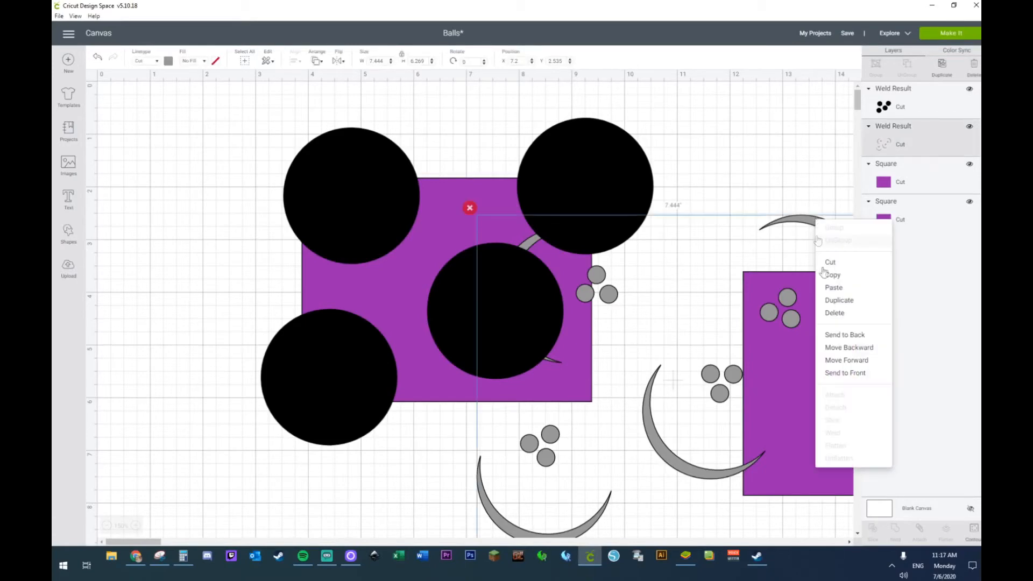
pyautogui.click(832, 368)
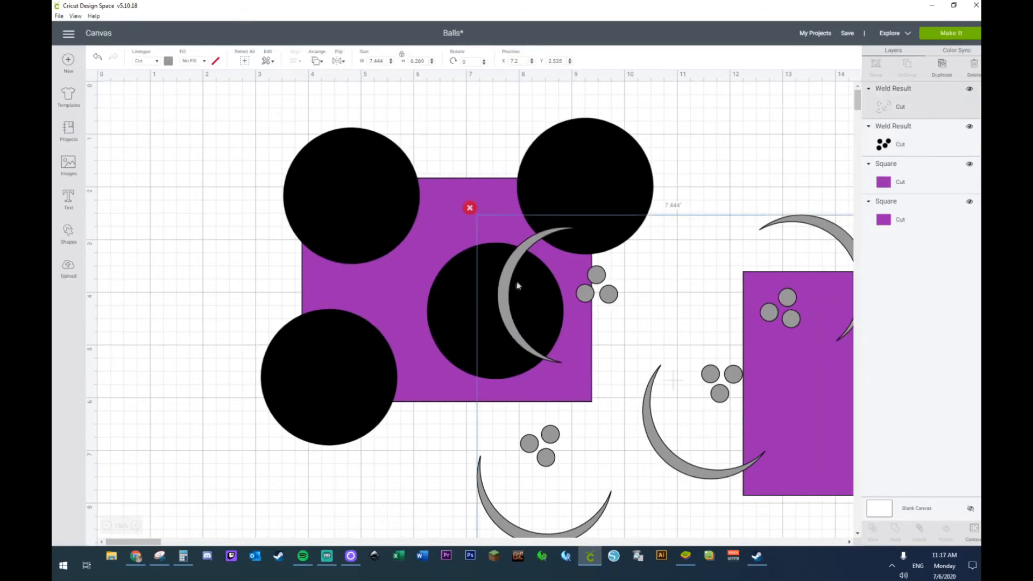
pyautogui.moveTo(509, 284); pyautogui.dragTo(651, 303)
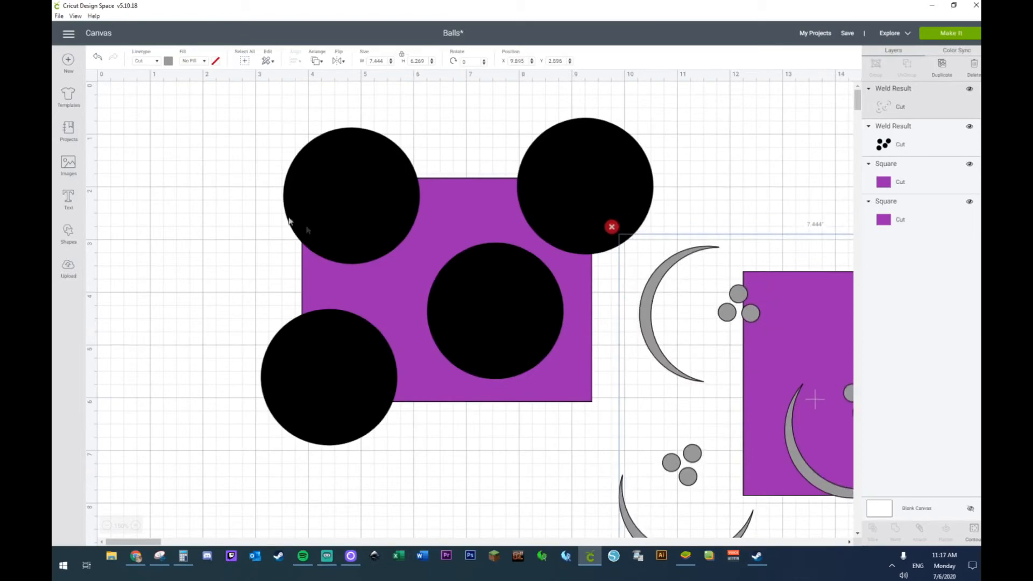
# Step: Slice the purple card rectangle with the welded black circles lying on it
pyautogui.moveTo(245, 130); pyautogui.dragTo(667, 461)
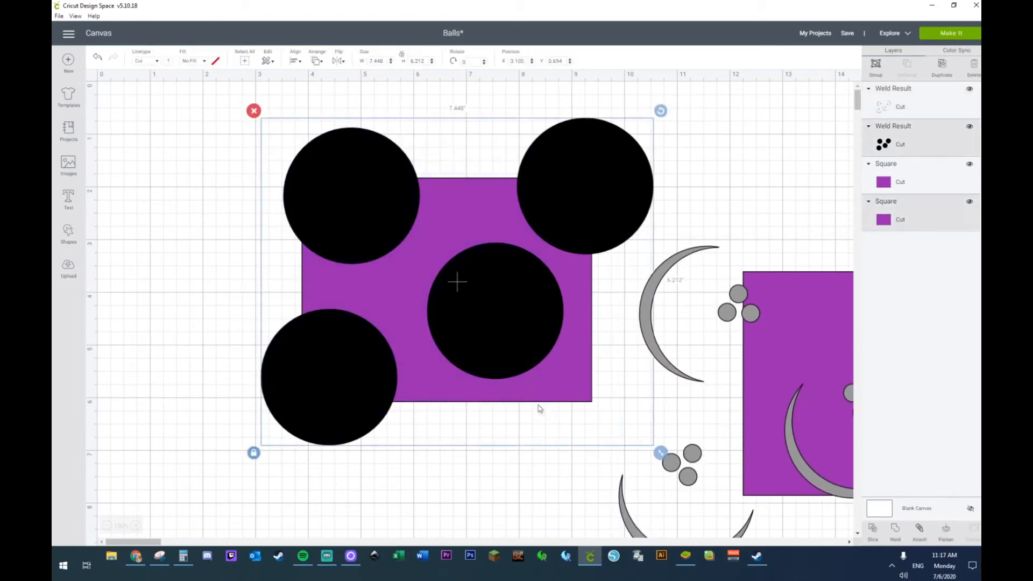
pyautogui.rightClick(531, 370)
pyautogui.click(554, 447)
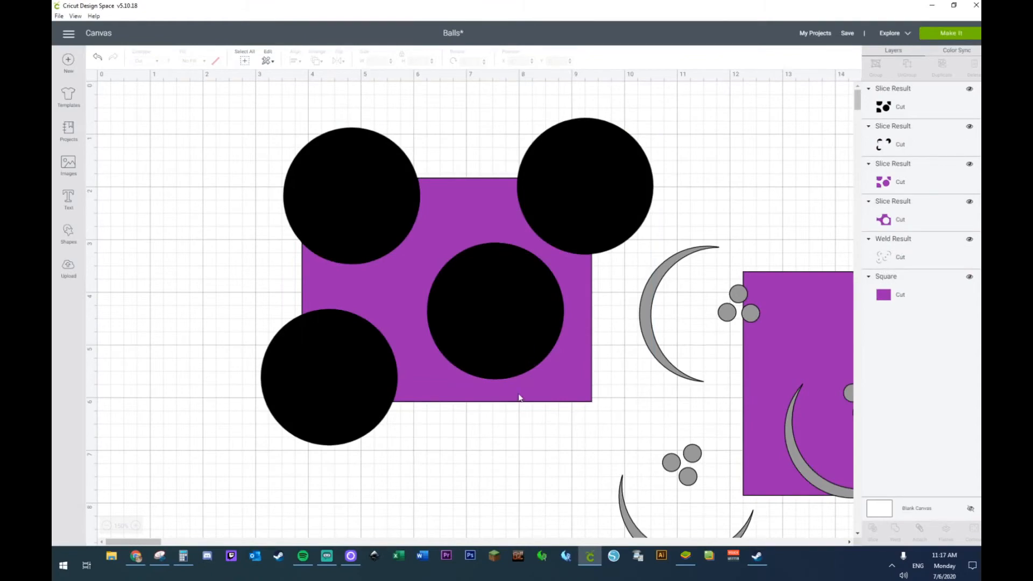
# Step: Recolor the black circle parts outside the purple rectangle light purple and delete them
pyautogui.click(337, 162)
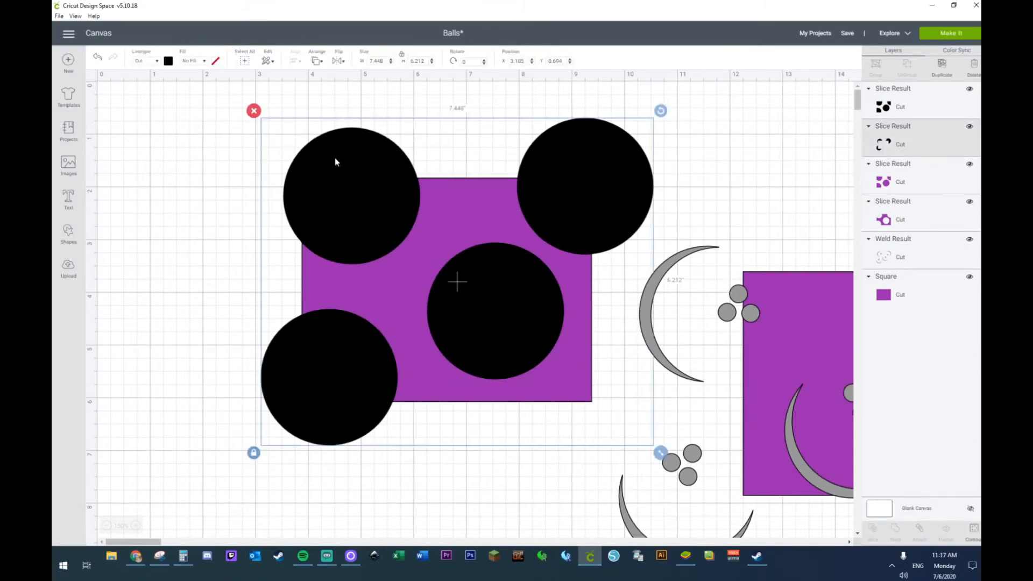
pyautogui.click(167, 61)
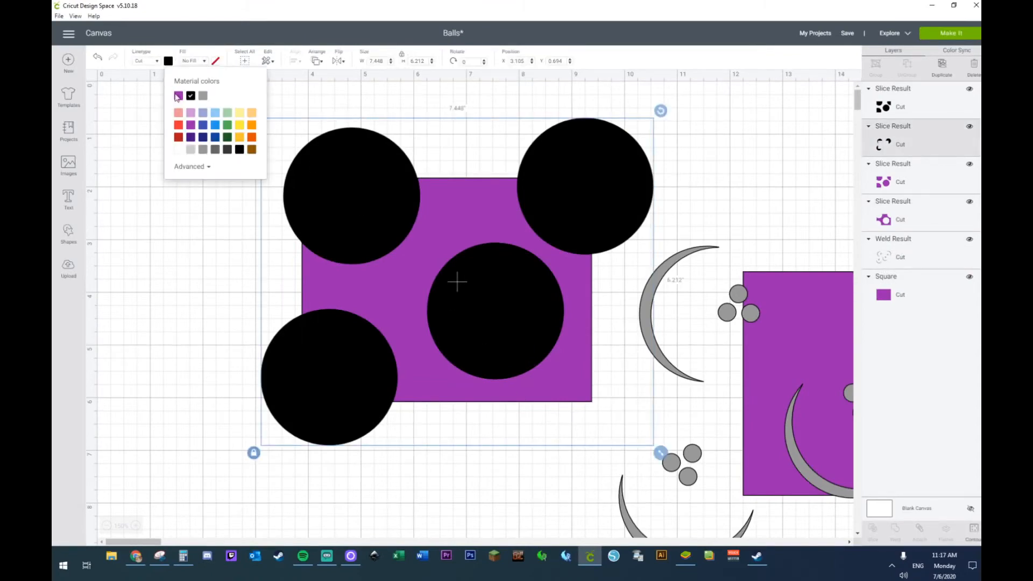
pyautogui.click(191, 113)
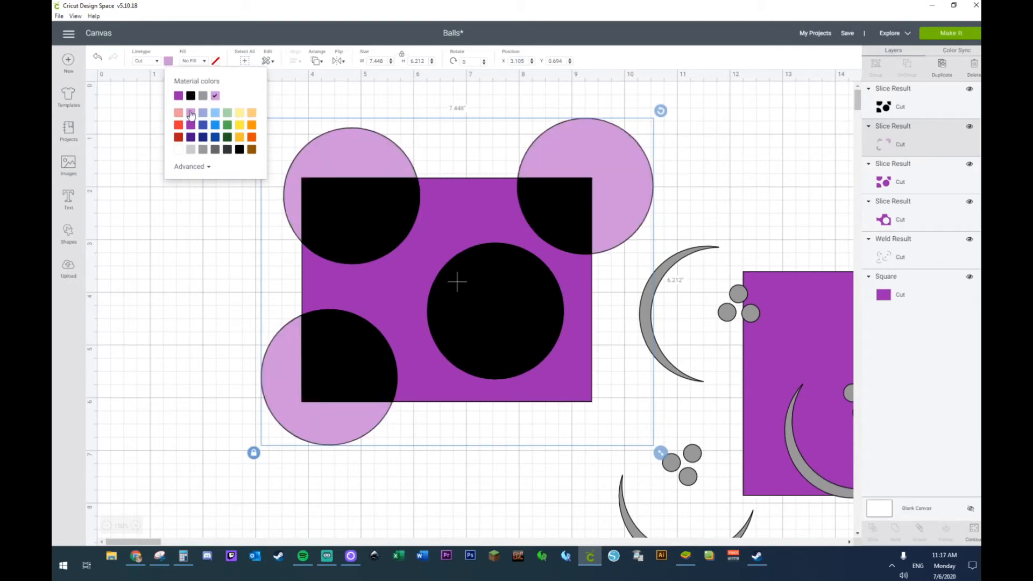
pyautogui.click(138, 333)
pyautogui.click(362, 141)
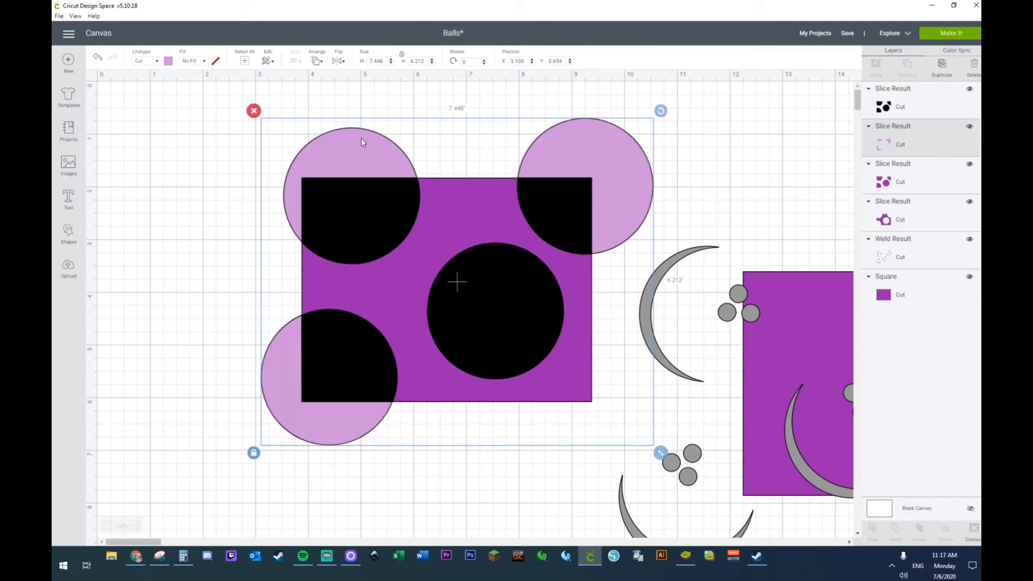
pyautogui.press('Delete')
# Step: Delete the purple rectangle slice that has the ball shapes cut out of it
pyautogui.click(397, 215)
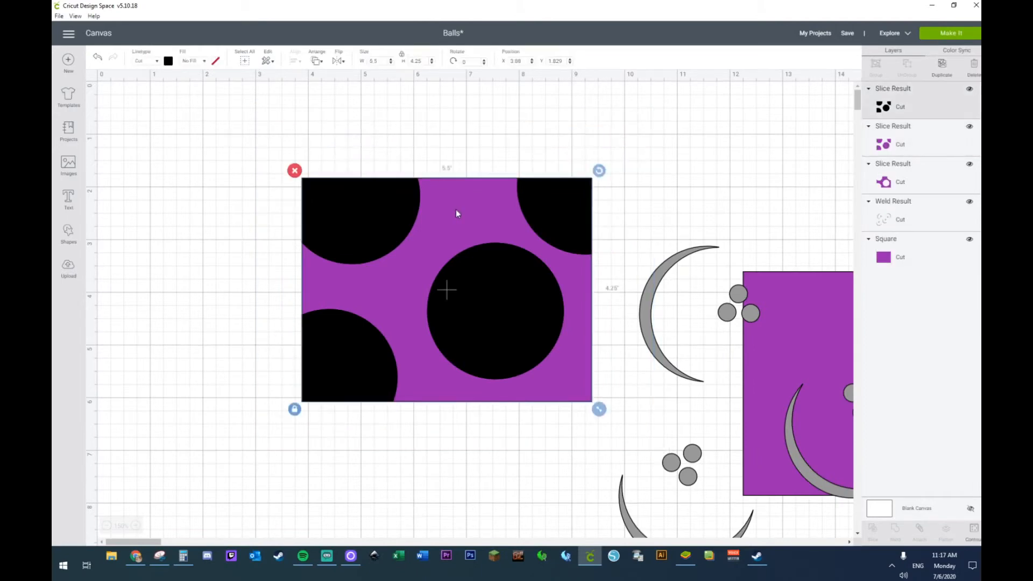
pyautogui.click(885, 146)
pyautogui.moveTo(885, 148); pyautogui.dragTo(917, 141)
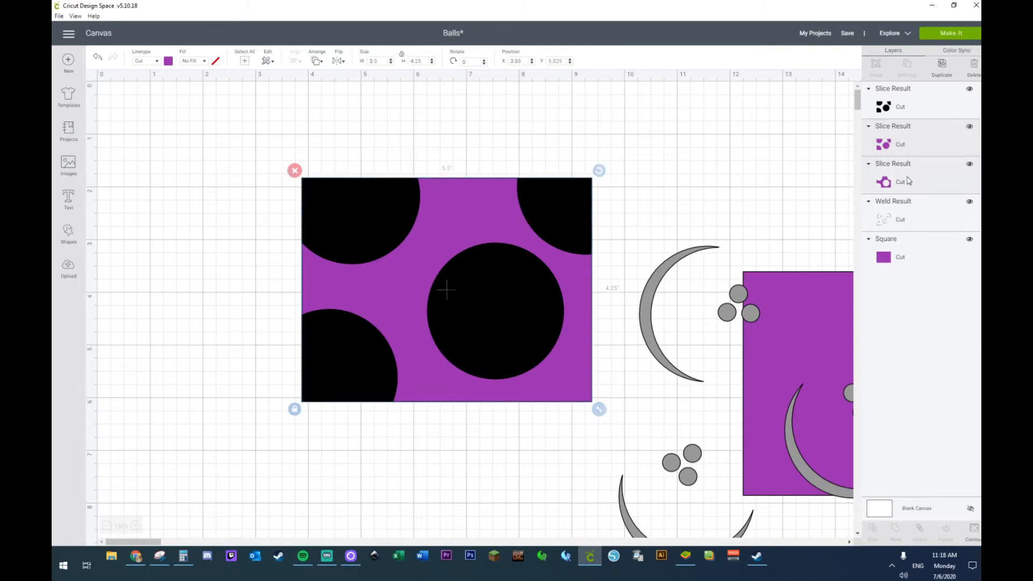
pyautogui.press('Delete')
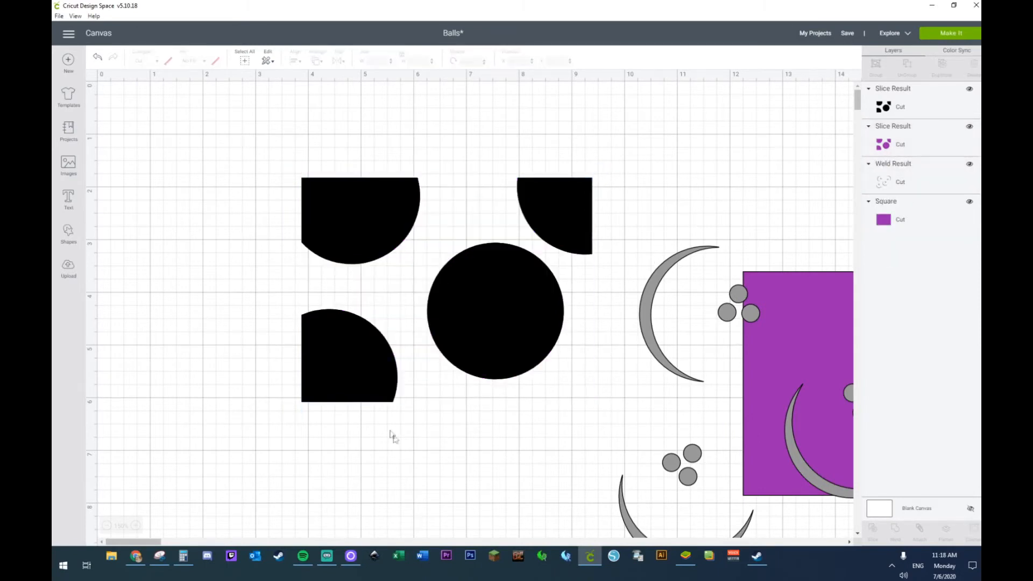
# Step: Move the trimmed black ball pieces off the matching purple pieces and delete the purple ones
pyautogui.click(888, 142)
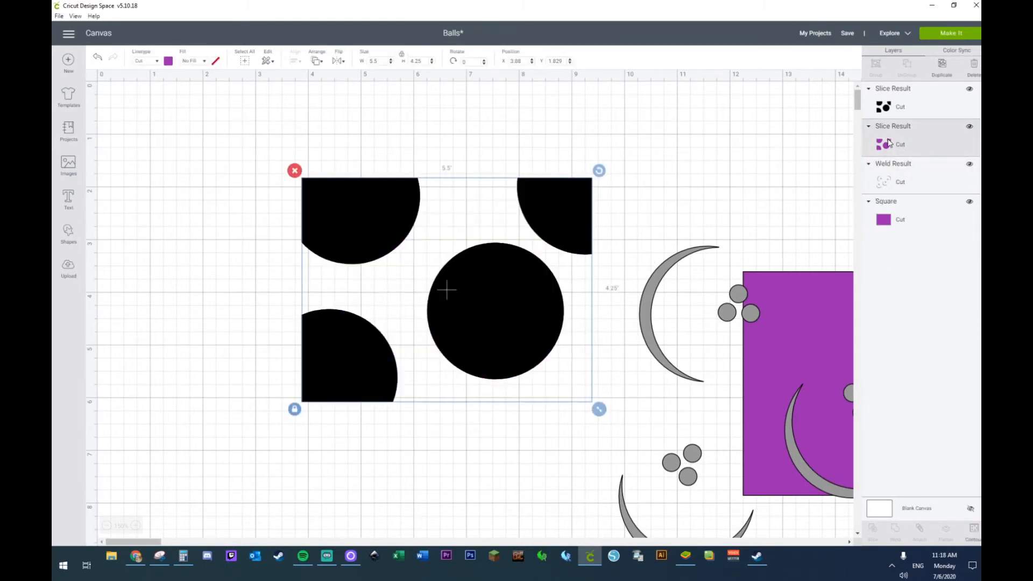
pyautogui.moveTo(358, 226); pyautogui.dragTo(164, 375)
pyautogui.click(378, 194)
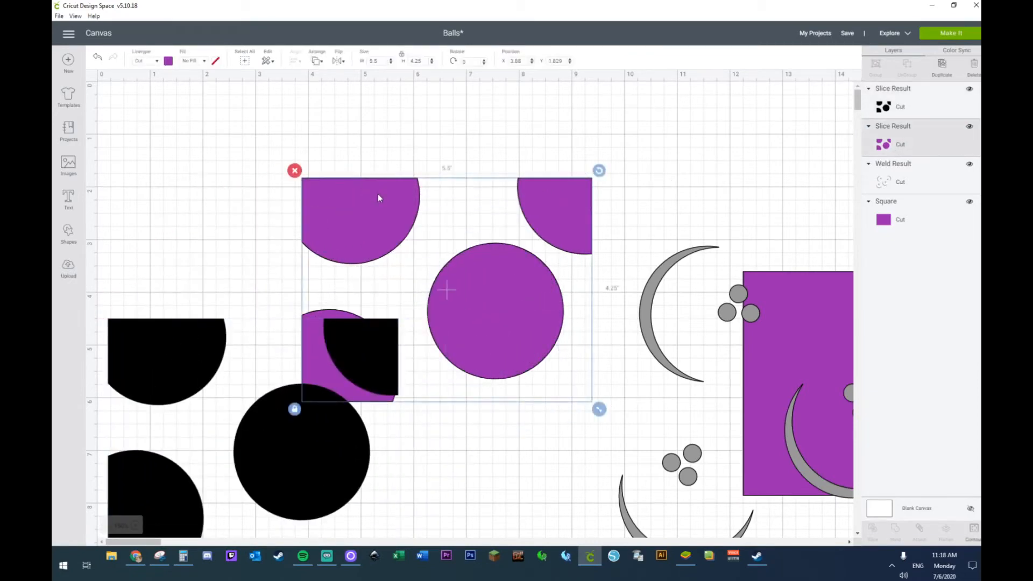
pyautogui.press('Delete')
# Step: Move the black ball pieces back up the canvas, then bring the gray details to the front and fit them over the balls
pyautogui.moveTo(393, 336); pyautogui.dragTo(553, 155)
pyautogui.moveTo(657, 308); pyautogui.dragTo(377, 200)
pyautogui.rightClick(712, 183)
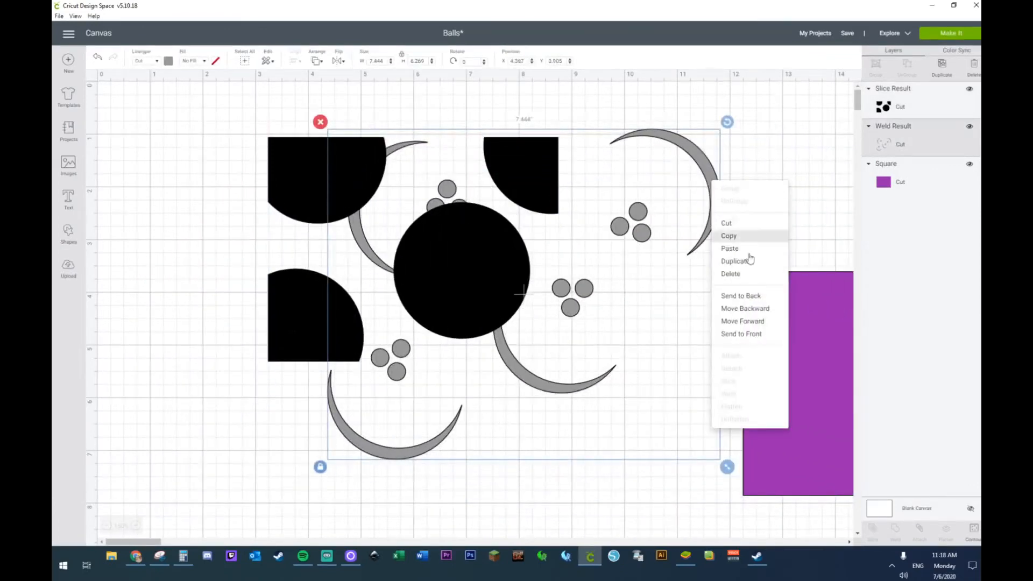
pyautogui.click(758, 335)
pyautogui.moveTo(707, 168); pyautogui.dragTo(606, 115)
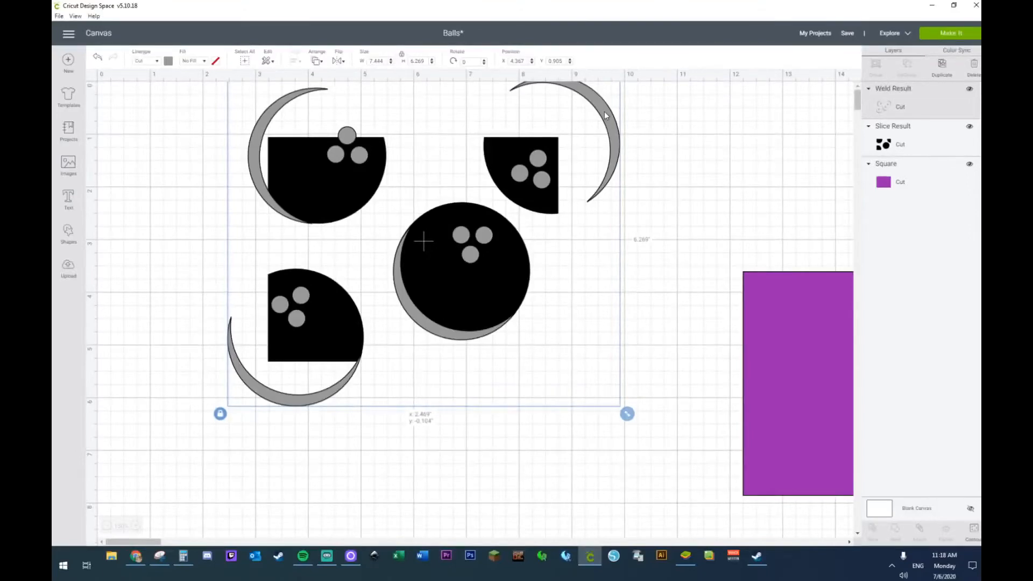
pyautogui.moveTo(605, 115); pyautogui.dragTo(605, 117)
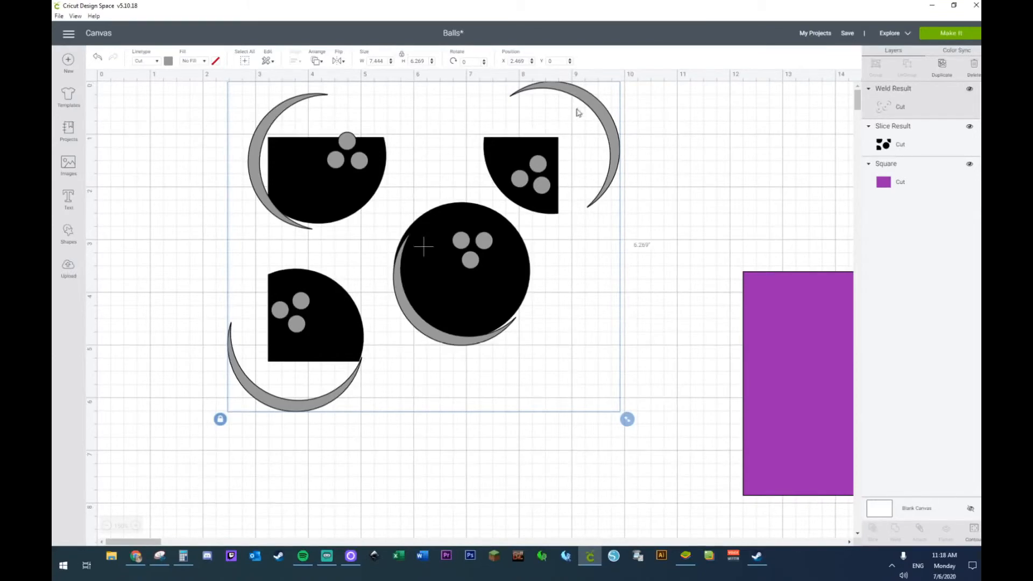
pyautogui.moveTo(597, 118); pyautogui.dragTo(599, 109)
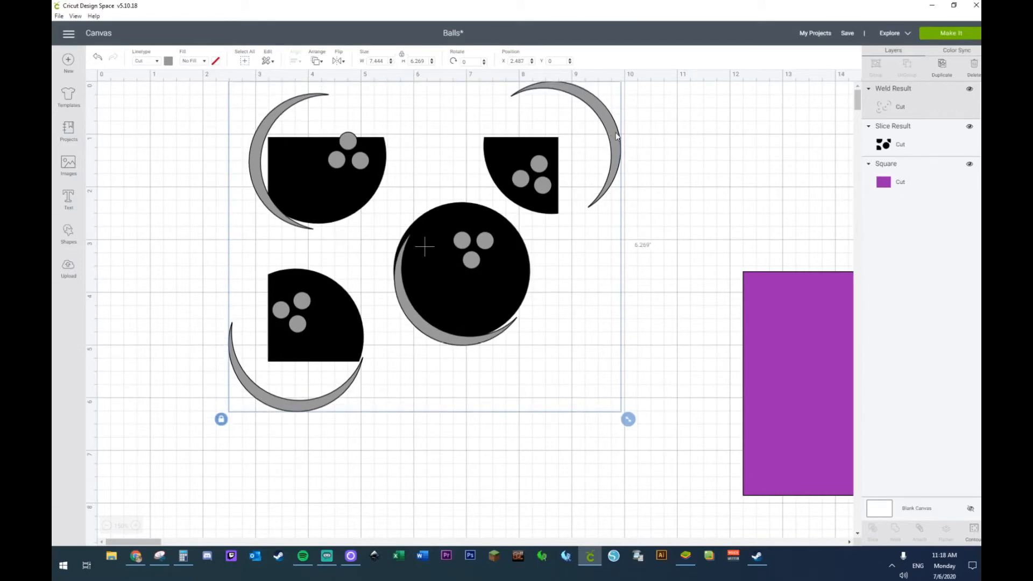
# Step: Move the black pieces and gray details down the canvas together, then nudge the gray details to about X 2.376, Y 0.935
pyautogui.moveTo(716, 109); pyautogui.dragTo(337, 364)
pyautogui.moveTo(416, 301); pyautogui.dragTo(415, 335)
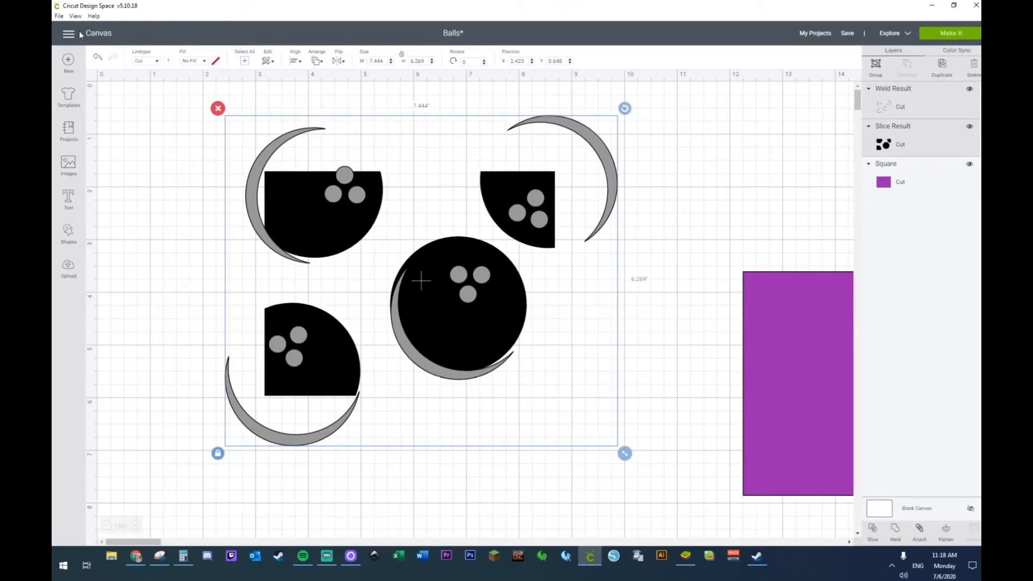
pyautogui.moveTo(613, 154); pyautogui.dragTo(588, 4)
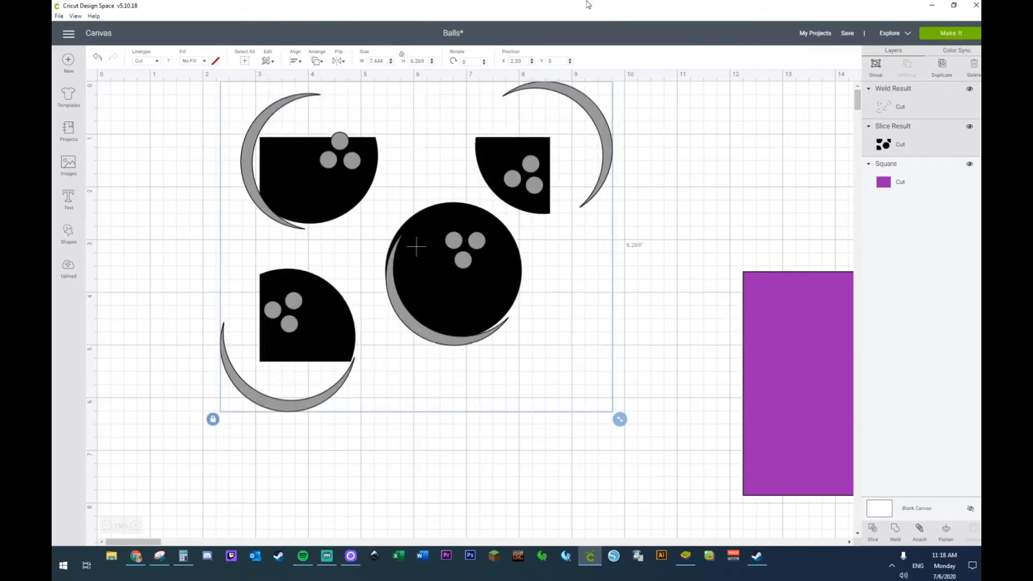
pyautogui.moveTo(602, 133); pyautogui.dragTo(601, 181)
pyautogui.click(618, 191)
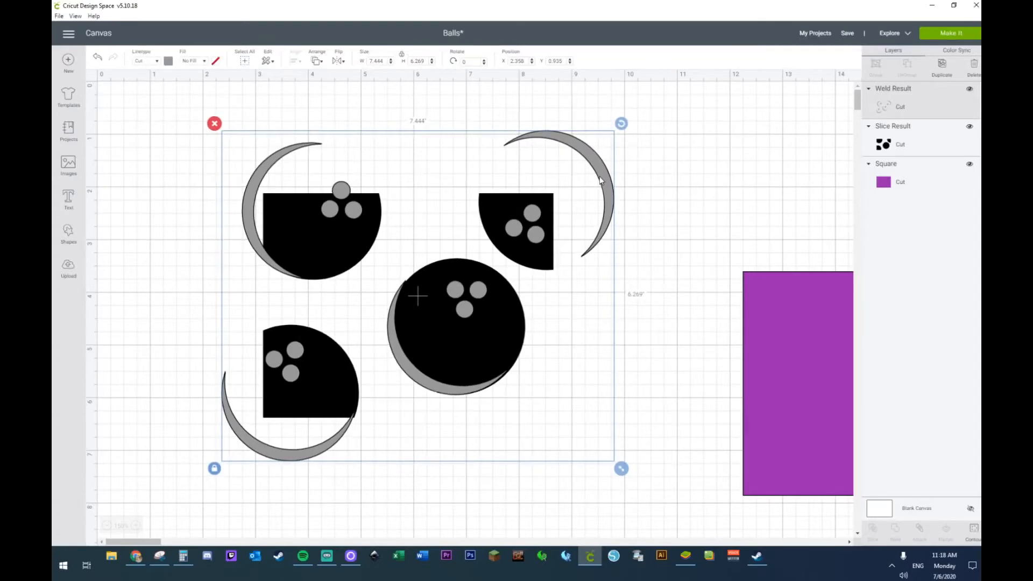
pyautogui.moveTo(604, 182); pyautogui.dragTo(606, 182)
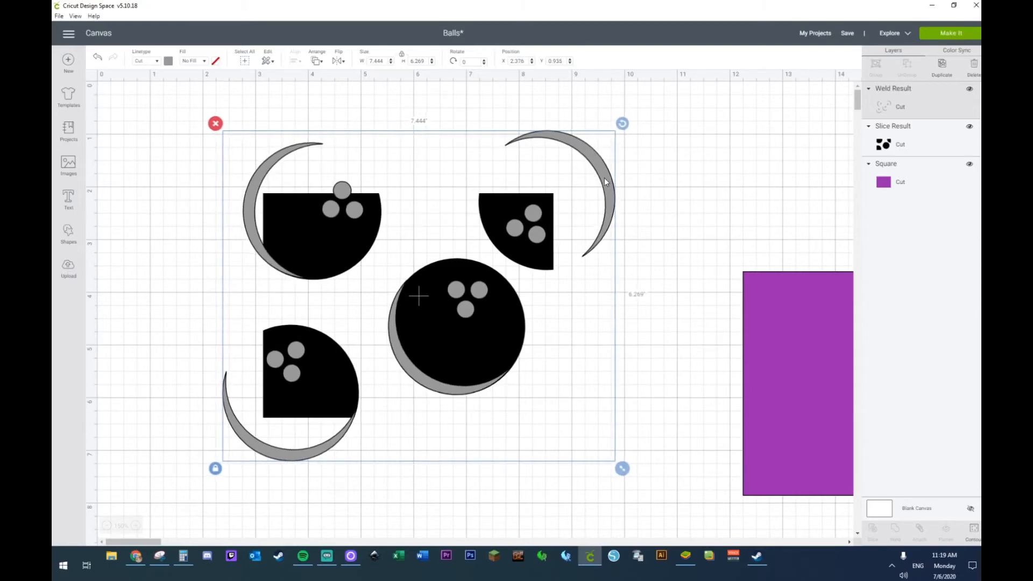
# Step: Duplicate the spare purple rectangle, align the copy with the black ball pieces at X 3.148, Y 2.134, and send it to the back
pyautogui.click(721, 171)
pyautogui.moveTo(786, 399); pyautogui.dragTo(779, 380)
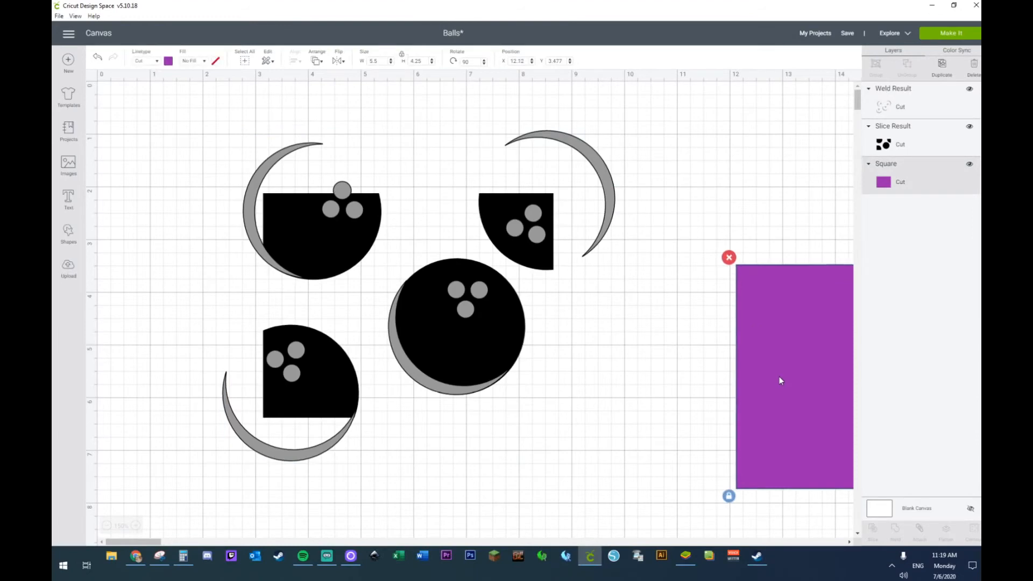
pyautogui.hotkey('ctrl', 'd')
pyautogui.moveTo(762, 391); pyautogui.dragTo(299, 300)
pyautogui.rightClick(298, 300)
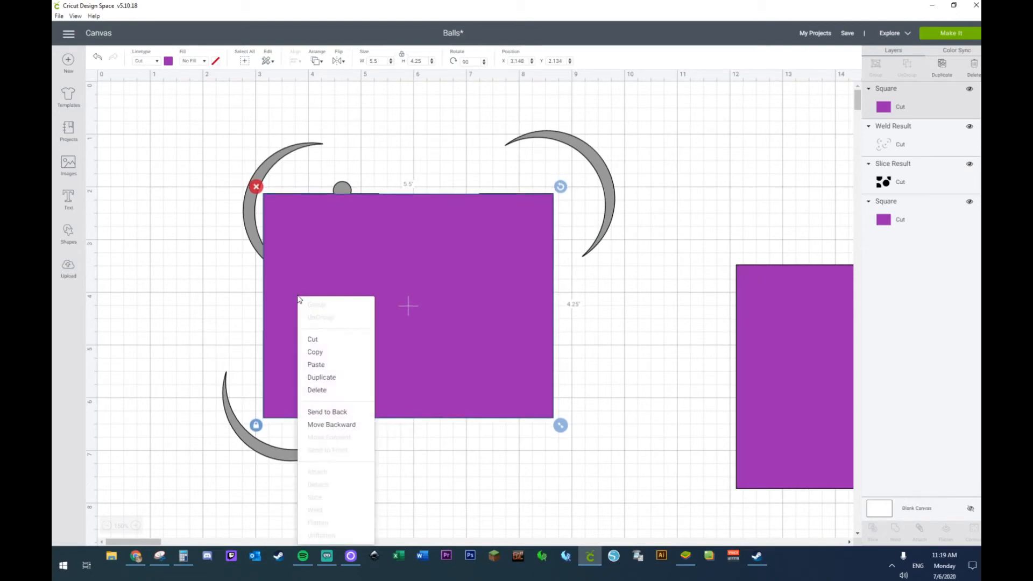
pyautogui.click(347, 414)
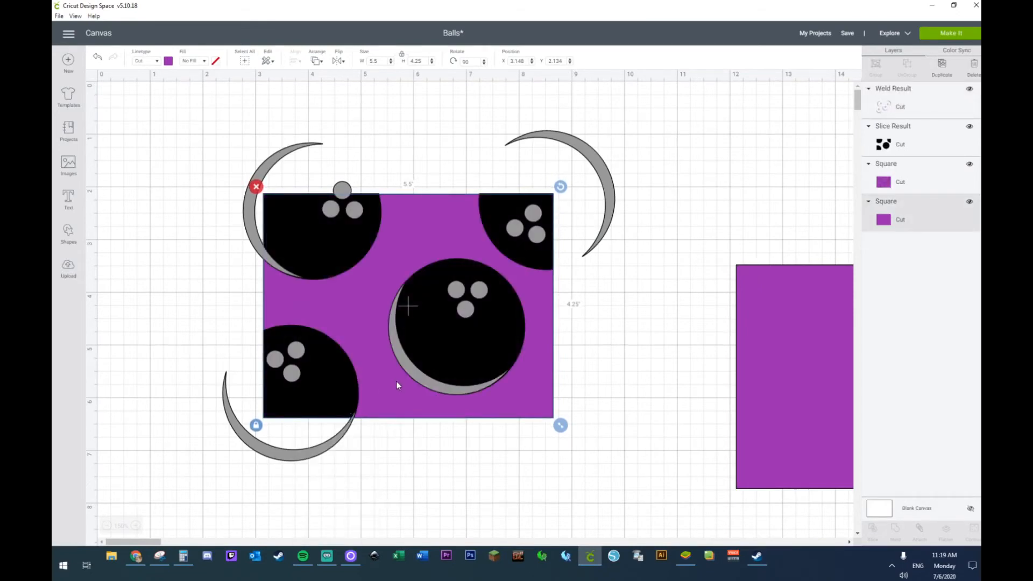
# Step: Slice the purple rectangle behind the balls with the welded gray details
pyautogui.click(579, 153)
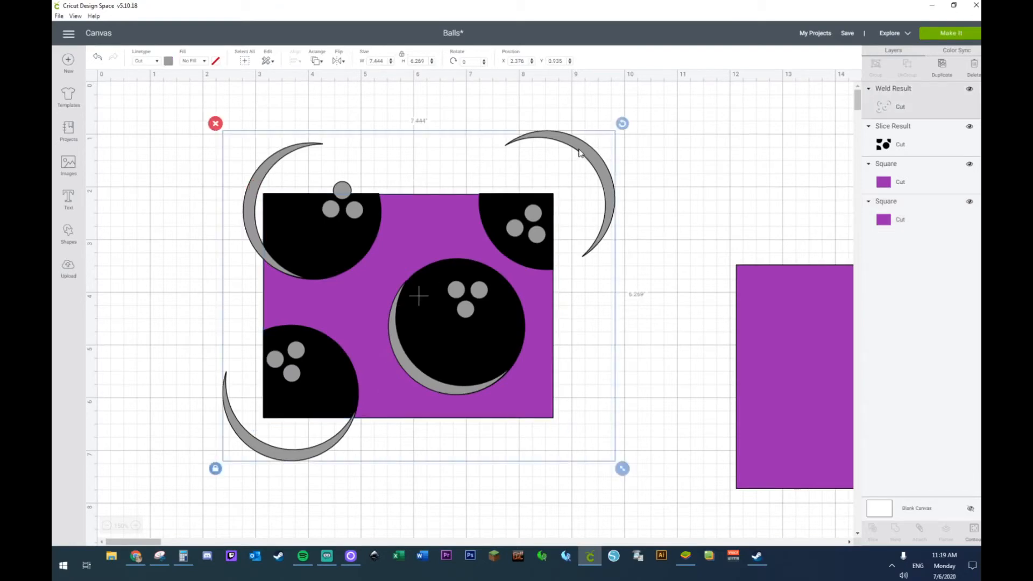
pyautogui.keyDown('shift'); pyautogui.click(921, 181); pyautogui.keyUp('shift')
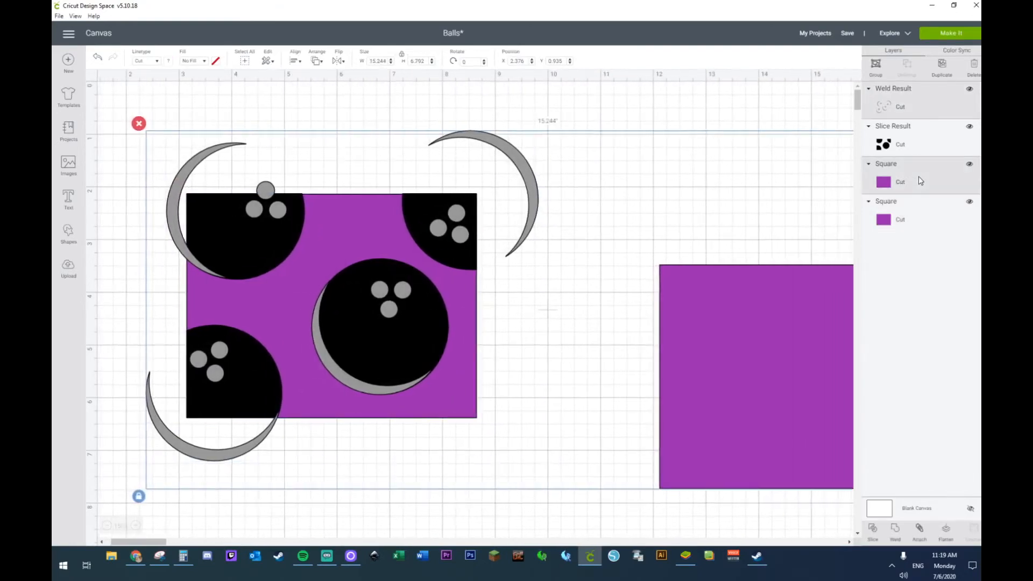
pyautogui.click(887, 188)
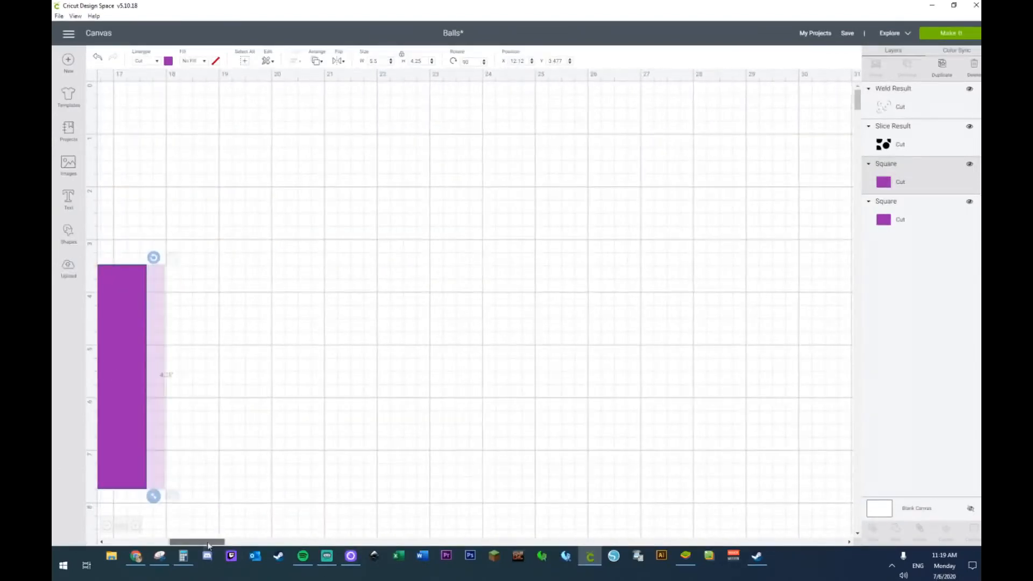
pyautogui.moveTo(197, 542); pyautogui.dragTo(133, 541)
pyautogui.click(935, 115)
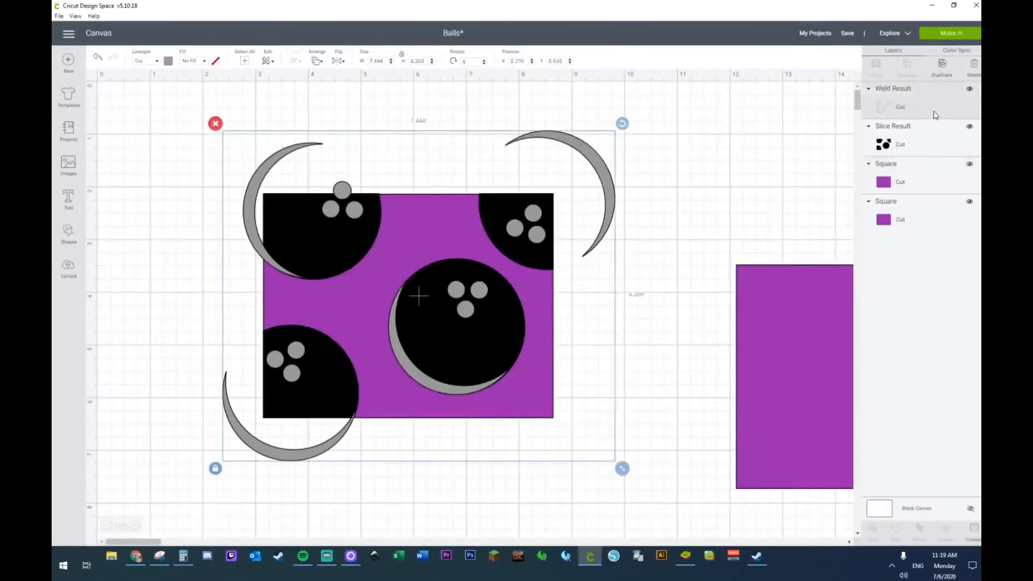
pyautogui.keyDown('shift'); pyautogui.click(900, 222); pyautogui.keyUp('shift')
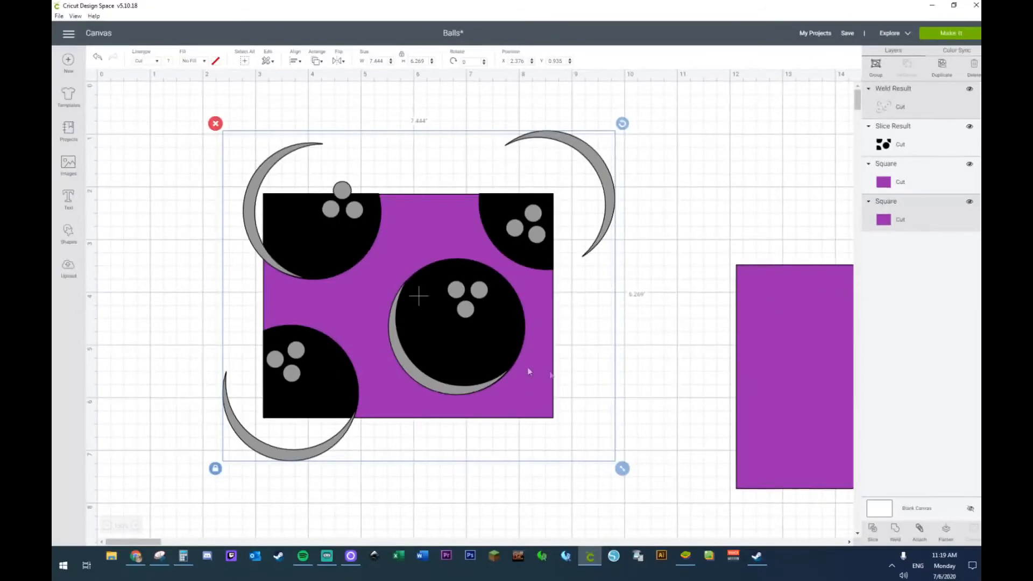
pyautogui.rightClick(532, 407)
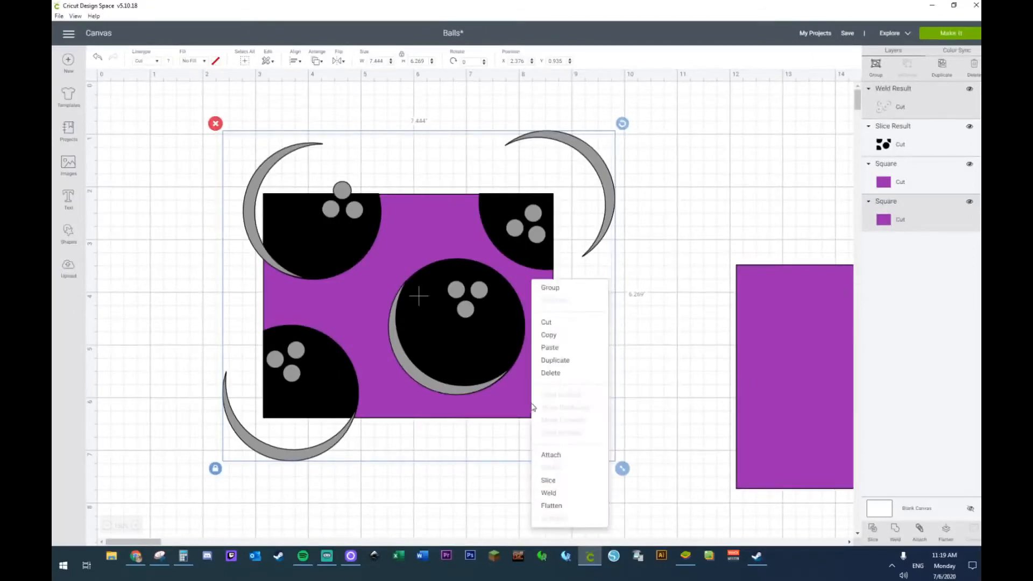
pyautogui.click(554, 486)
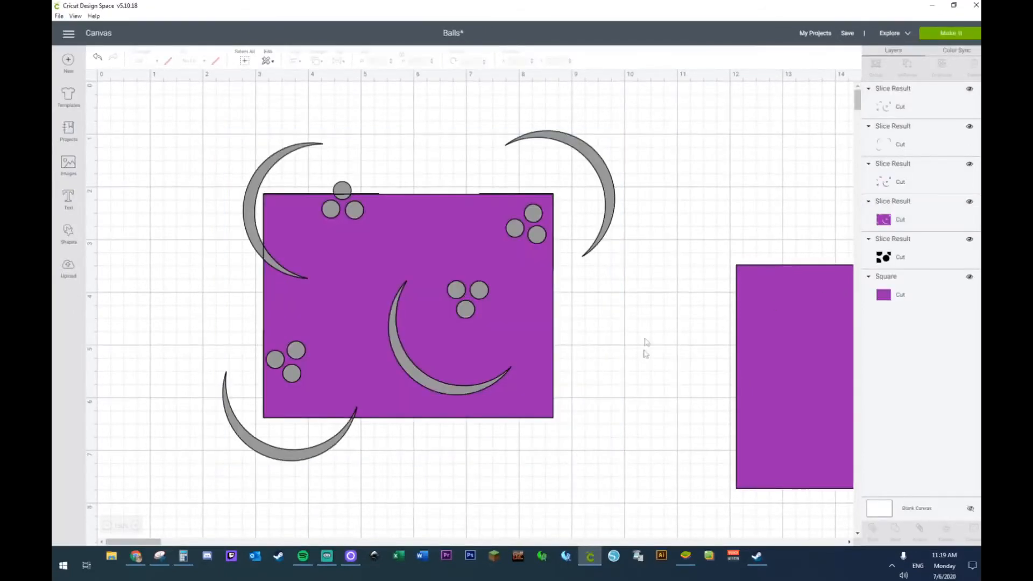
# Step: Delete the gray detail parts outside the card and the gray slice lying within it
pyautogui.click(593, 172)
pyautogui.press('Delete')
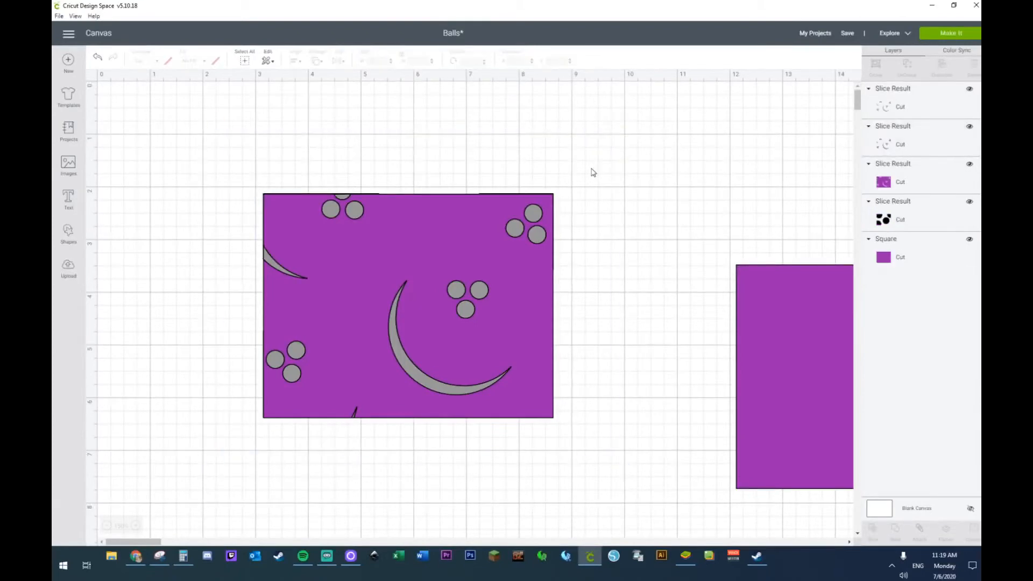
pyautogui.click(426, 224)
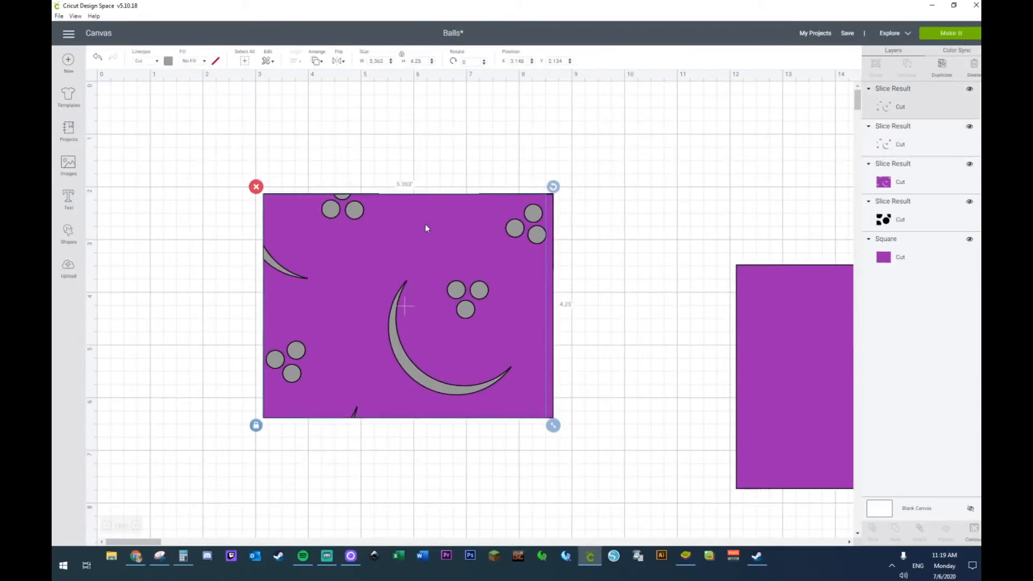
pyautogui.press('Delete')
pyautogui.click(425, 228)
pyautogui.press('Delete')
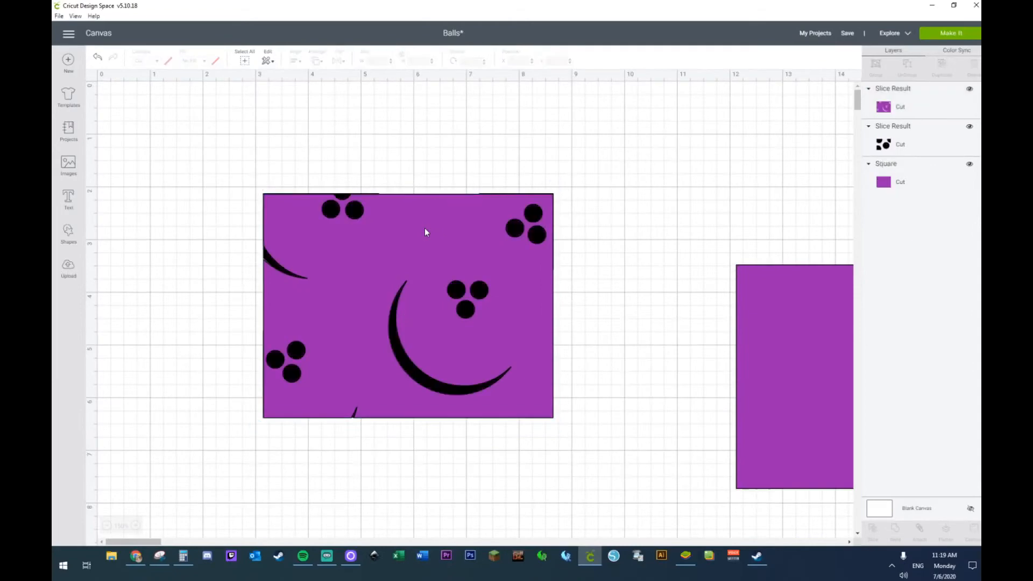
pyautogui.moveTo(425, 232); pyautogui.dragTo(688, 248)
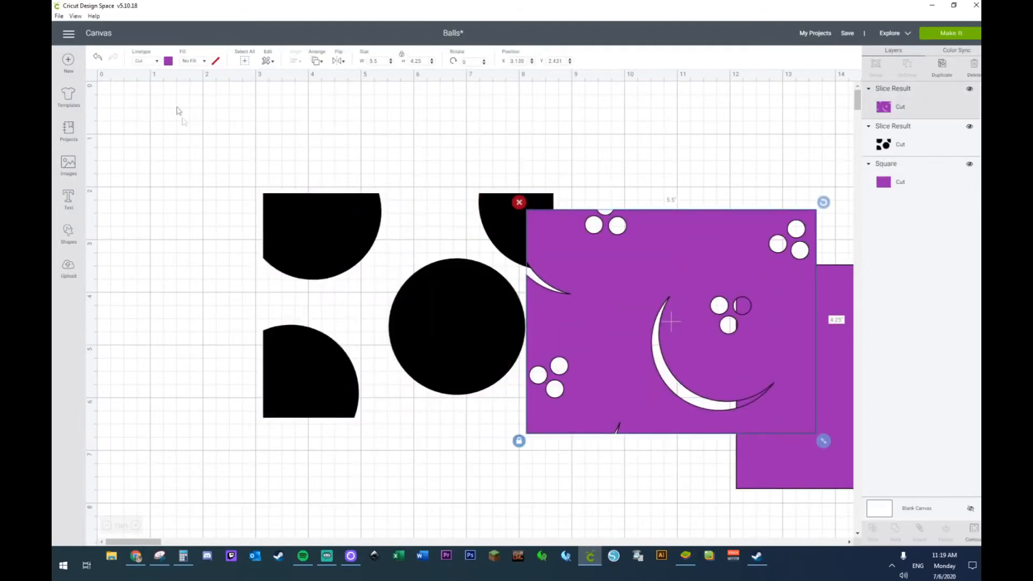
pyautogui.click(97, 60)
pyautogui.click(97, 59)
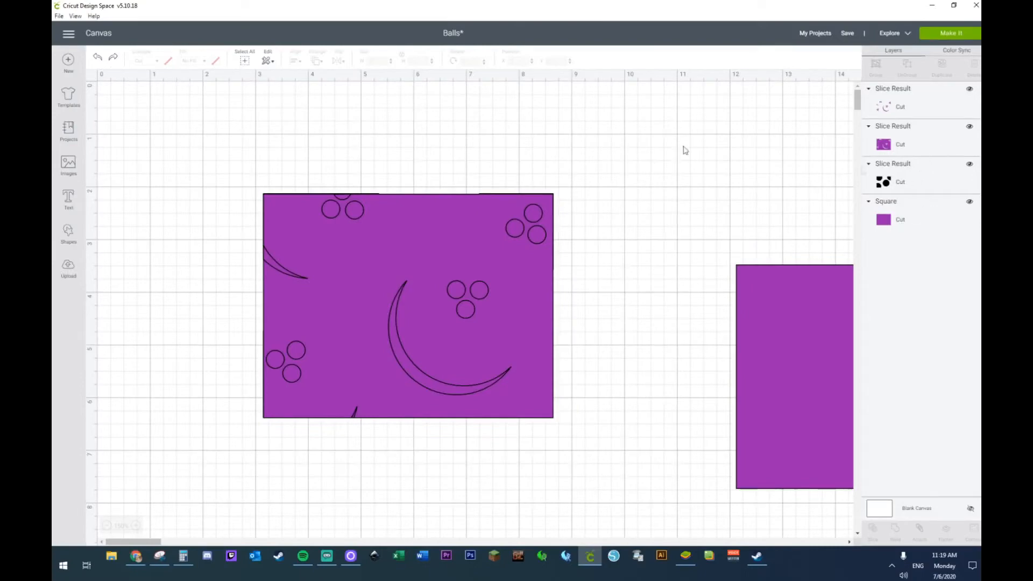
# Step: Move the sliced-out purple ball details off the card and delete the purple rectangle with their cutouts
pyautogui.moveTo(544, 343); pyautogui.dragTo(705, 341)
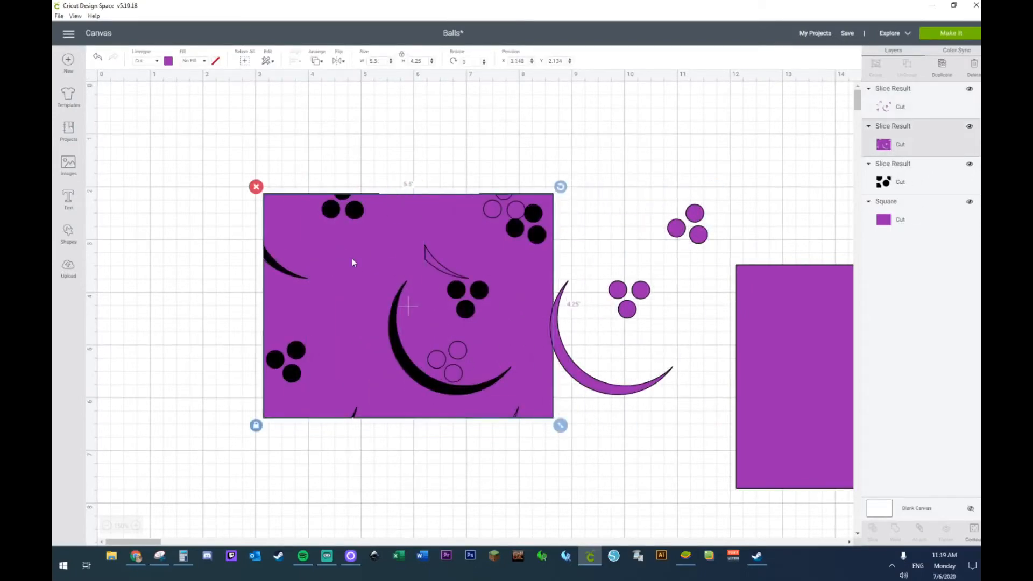
pyautogui.press('Delete')
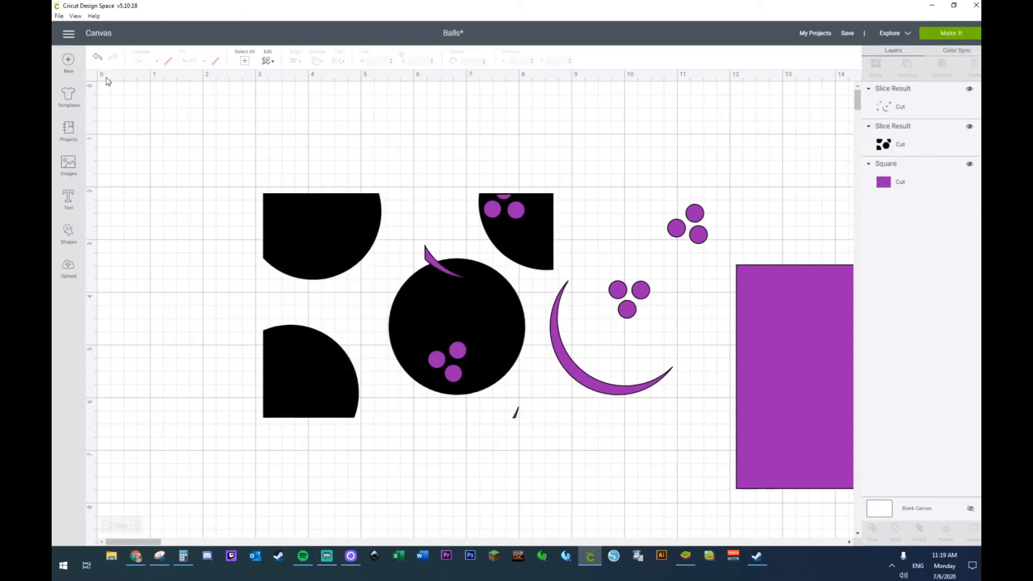
# Step: Recolor the sliced ball details light gray and place them over the black balls at about X 3.148, Y 2.153
pyautogui.click(623, 294)
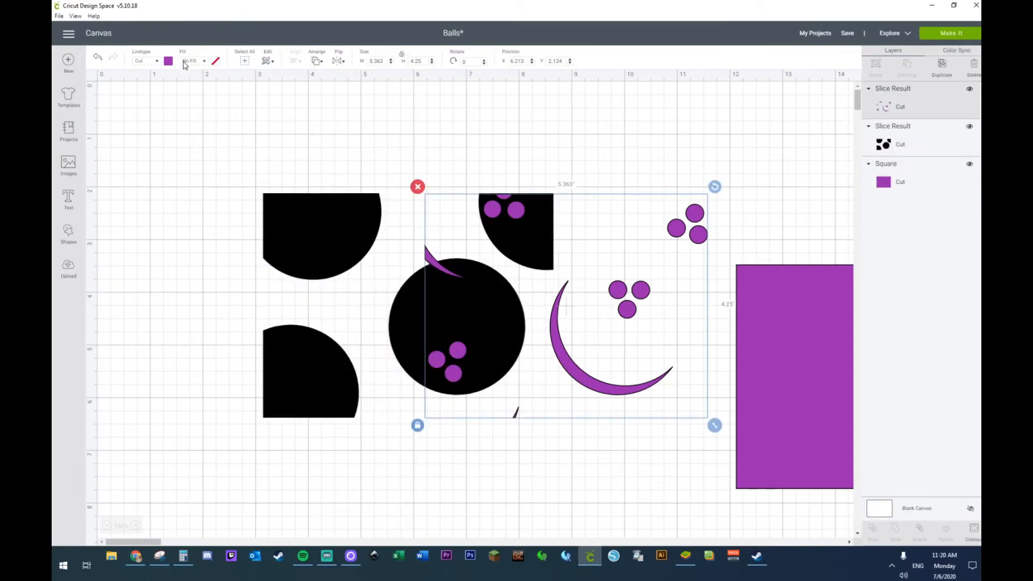
pyautogui.click(168, 62)
pyautogui.click(190, 150)
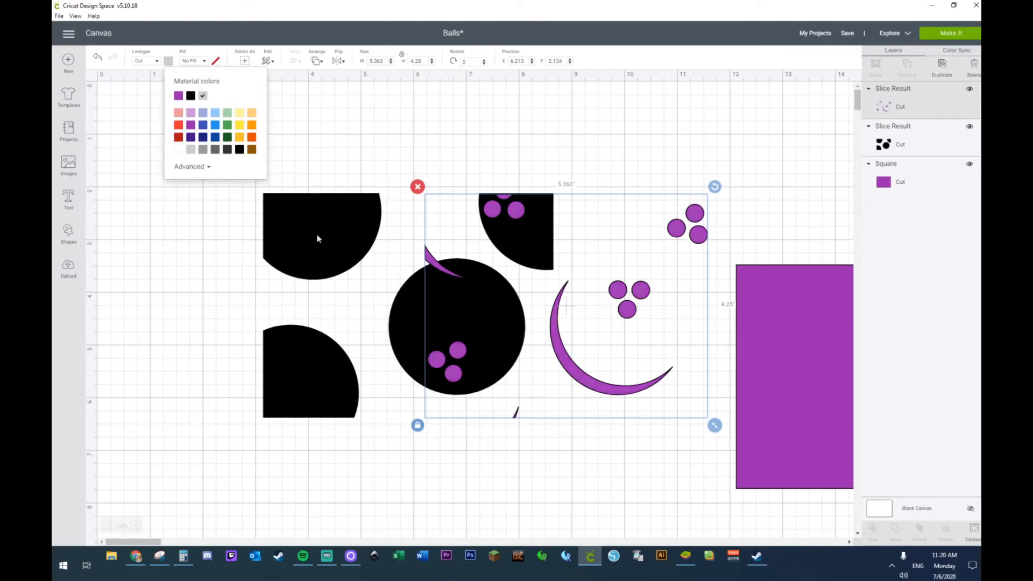
pyautogui.moveTo(603, 385); pyautogui.dragTo(440, 386)
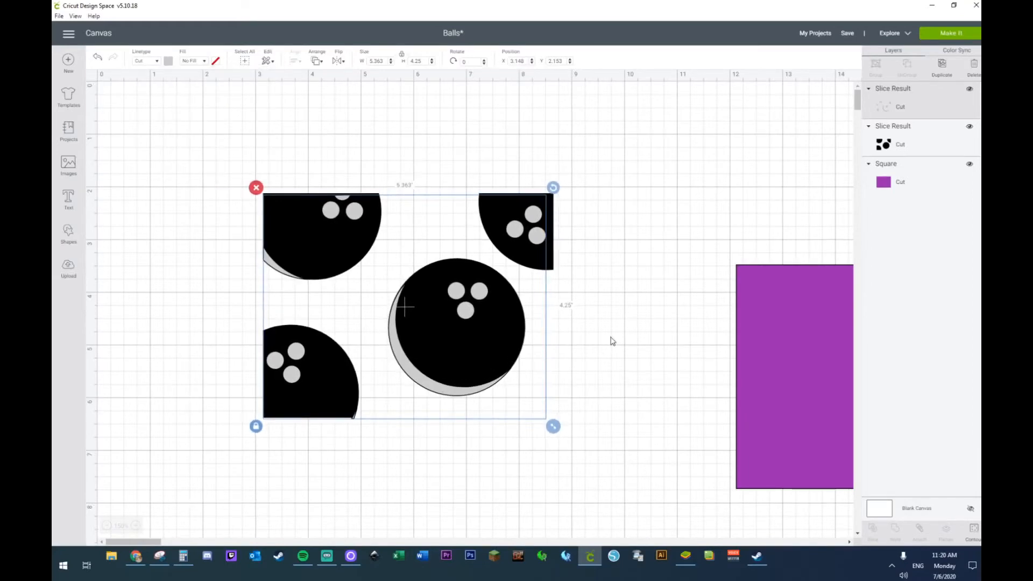
# Step: Move the spare purple rectangle behind the ball pieces as the card background, at about X 3.148, Y 2.125
pyautogui.moveTo(800, 327); pyautogui.dragTo(331, 262)
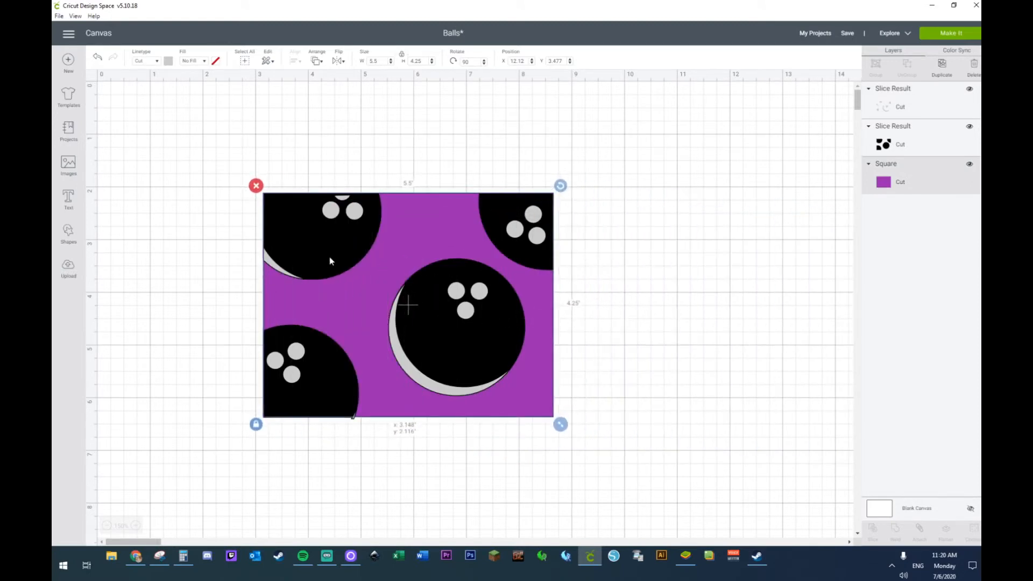
pyautogui.moveTo(330, 261); pyautogui.dragTo(330, 261)
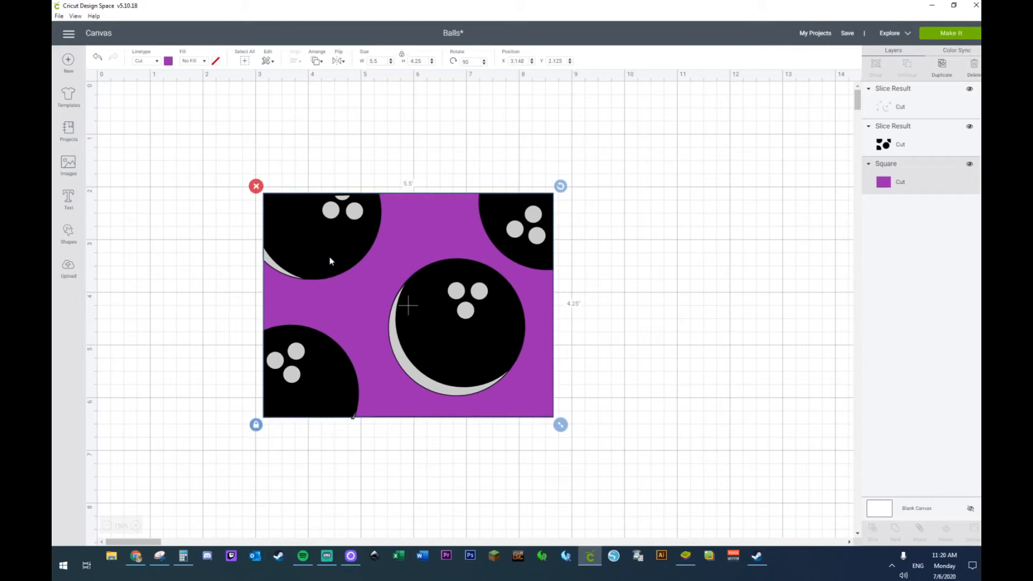
pyautogui.click(667, 252)
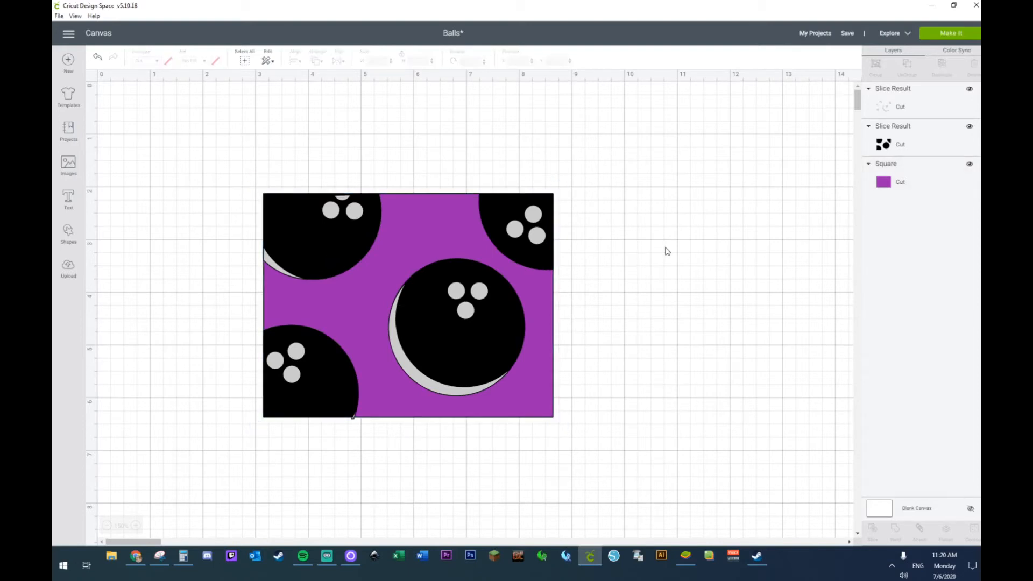
# Step: Add a square, unlock its proportions, and resize it into a rectangle about 2.444 by 0.769 inches
pyautogui.click(63, 235)
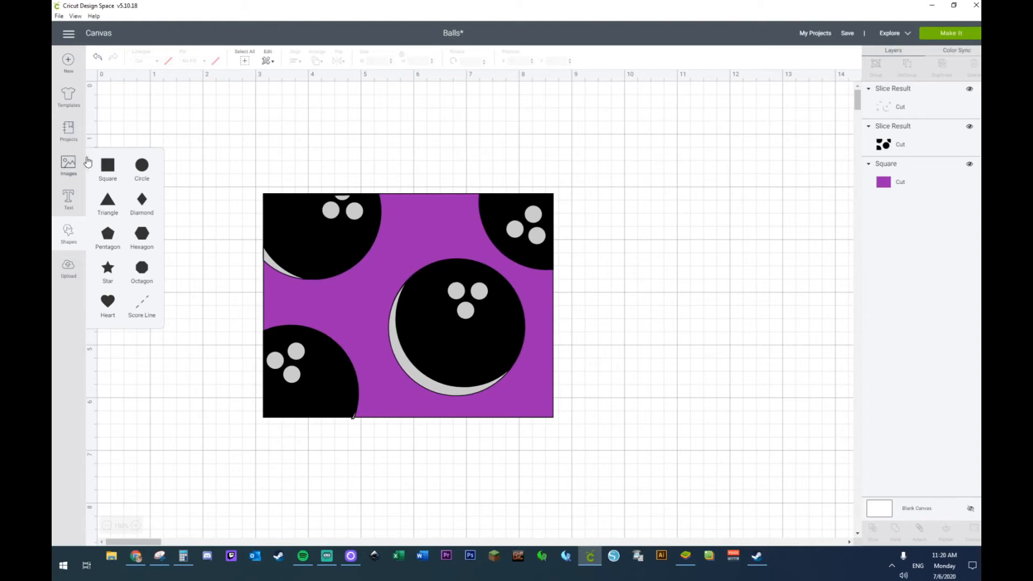
pyautogui.click(105, 168)
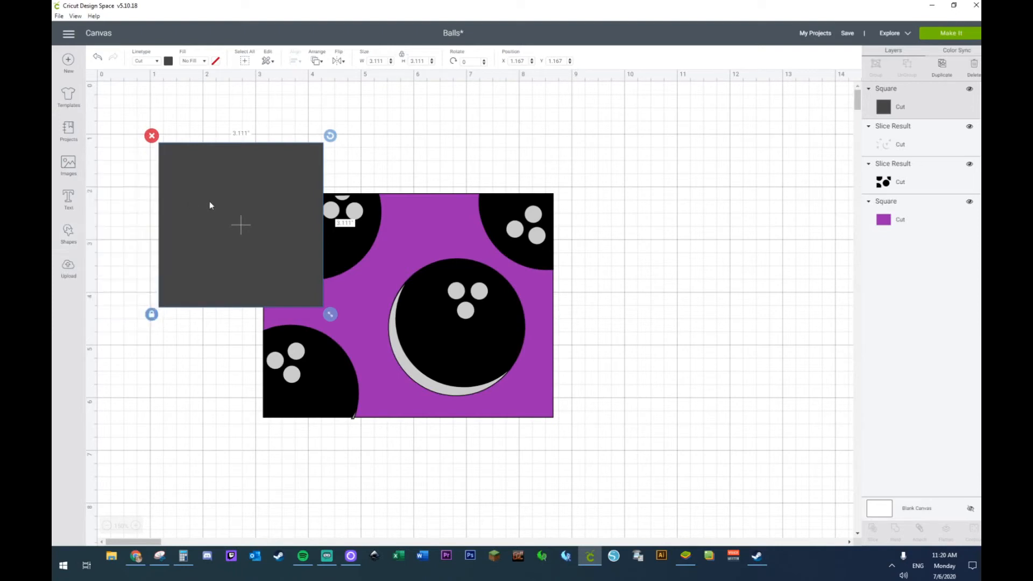
pyautogui.click(151, 314)
pyautogui.moveTo(325, 316); pyautogui.dragTo(295, 190)
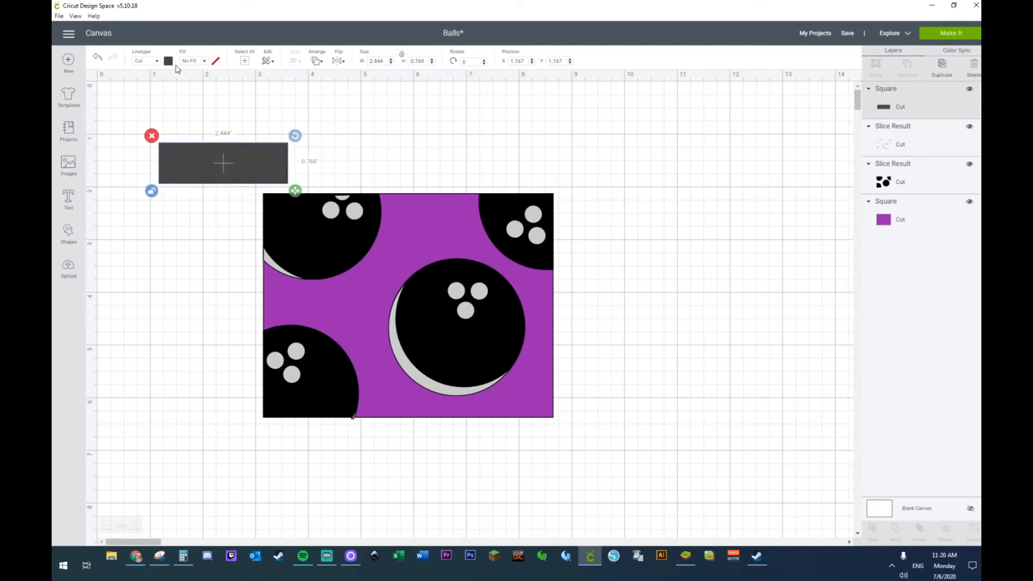
# Step: Change the new rectangle's material color to white
pyautogui.click(168, 61)
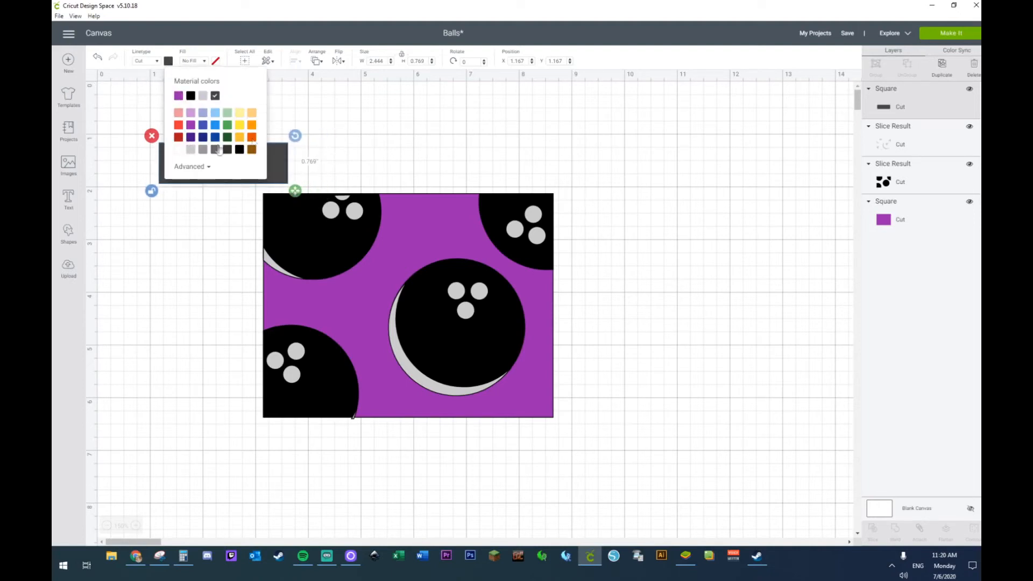
pyautogui.click(371, 105)
pyautogui.click(221, 165)
pyautogui.click(168, 61)
pyautogui.click(181, 151)
pyautogui.click(401, 140)
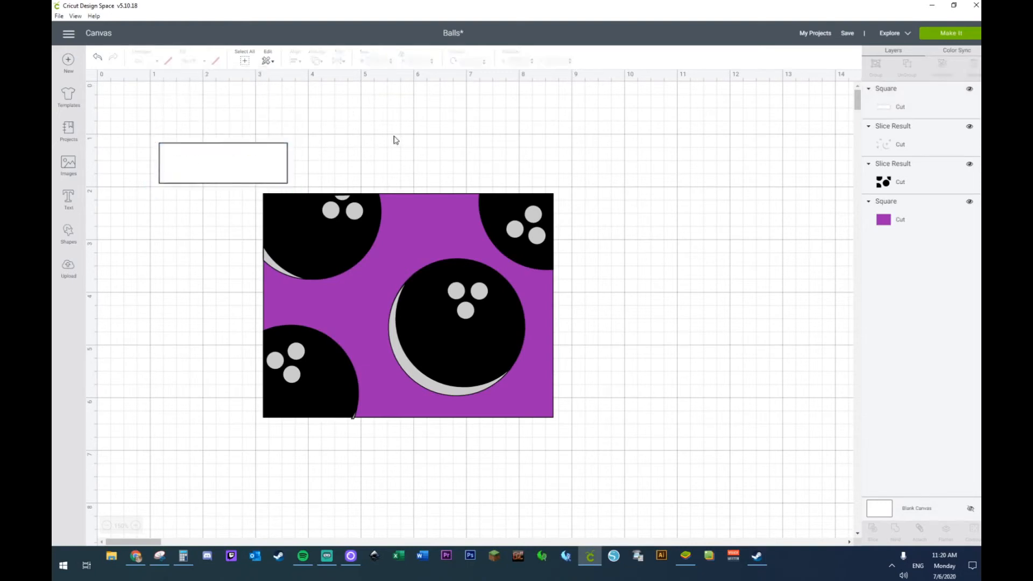
# Step: Place the white rectangle at the card's left edge, about X 3.13, Y 3.583, and enlarge it so it overlaps the central ball
pyautogui.moveTo(229, 174); pyautogui.dragTo(331, 292)
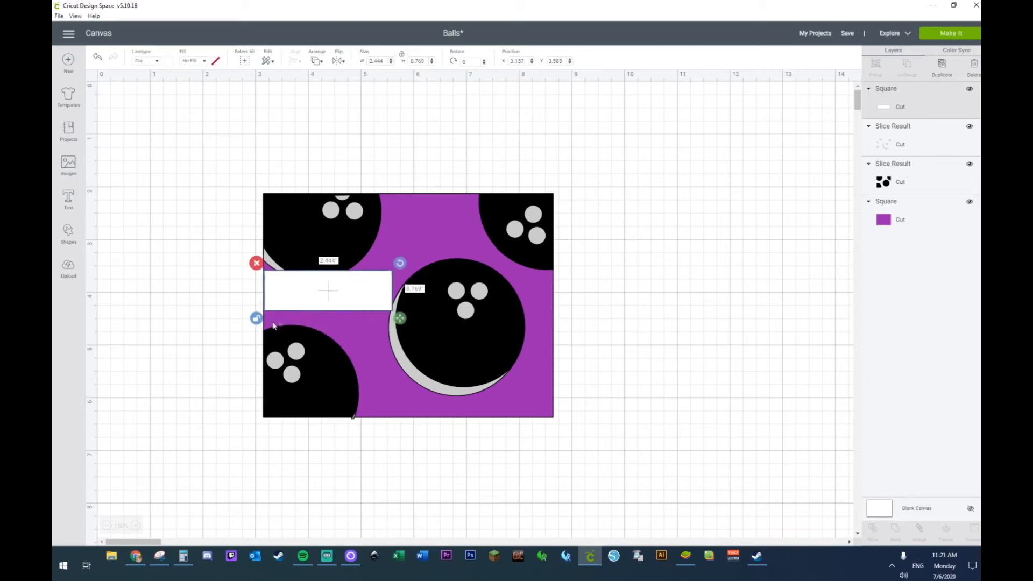
pyautogui.moveTo(400, 318); pyautogui.dragTo(430, 338)
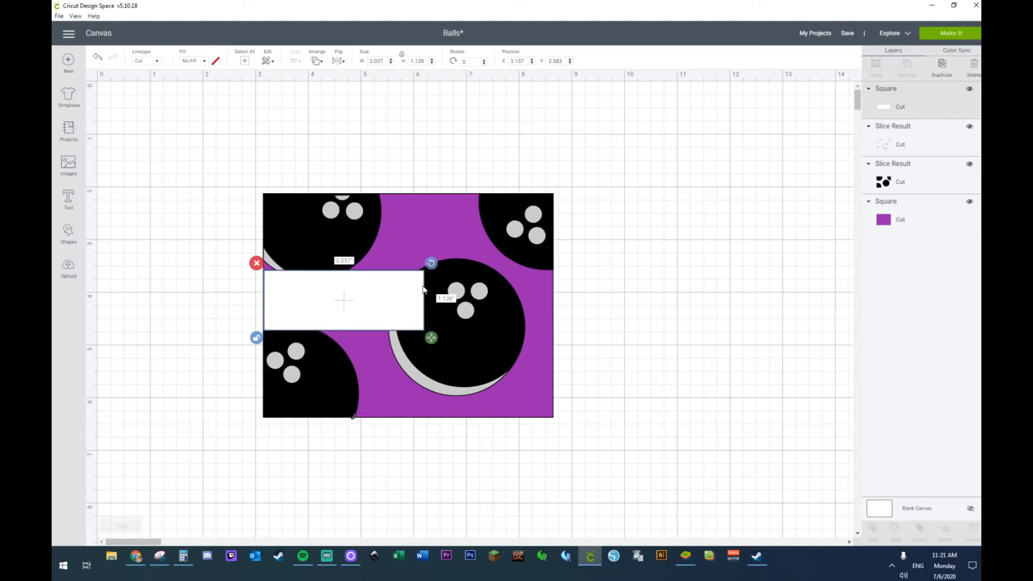
pyautogui.moveTo(322, 303); pyautogui.dragTo(316, 302)
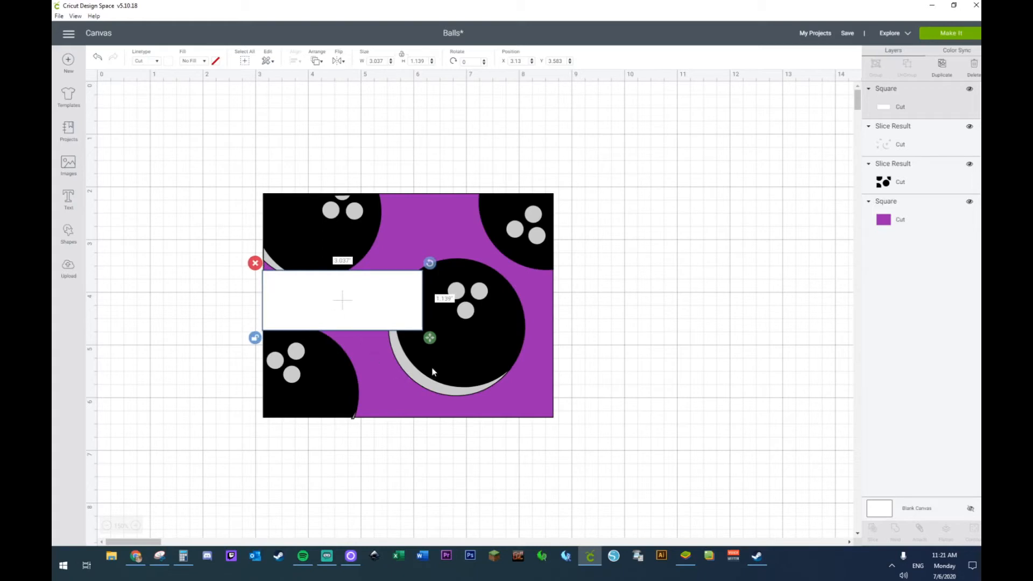
pyautogui.moveTo(433, 338); pyautogui.dragTo(447, 334)
pyautogui.click(742, 261)
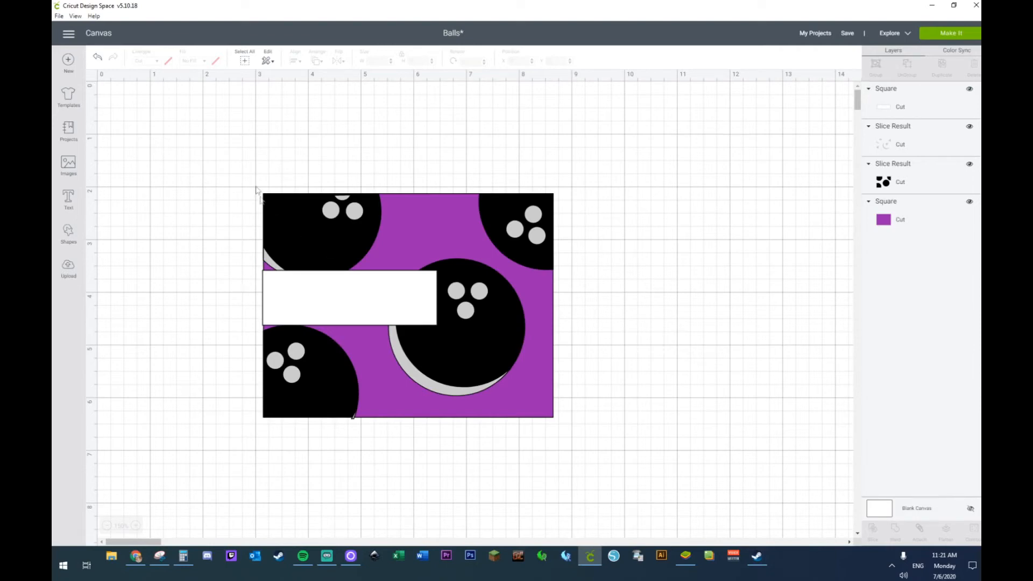
# Step: Move the whole card design together to the canvas's upper-left corner, at about X 0.037, Y 0.088
pyautogui.moveTo(236, 150); pyautogui.dragTo(579, 468)
pyautogui.moveTo(487, 330); pyautogui.dragTo(325, 225)
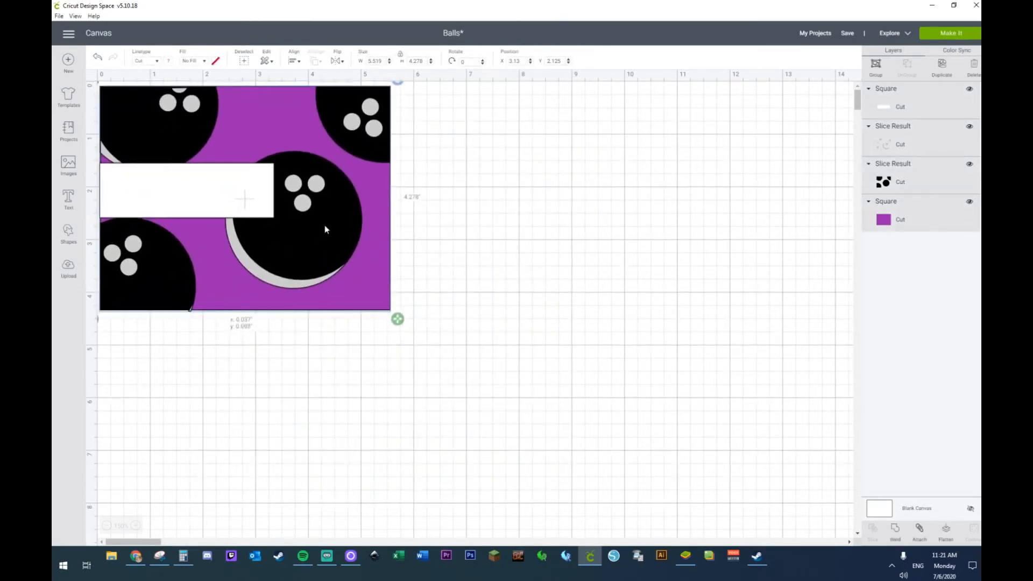
pyautogui.click(106, 525)
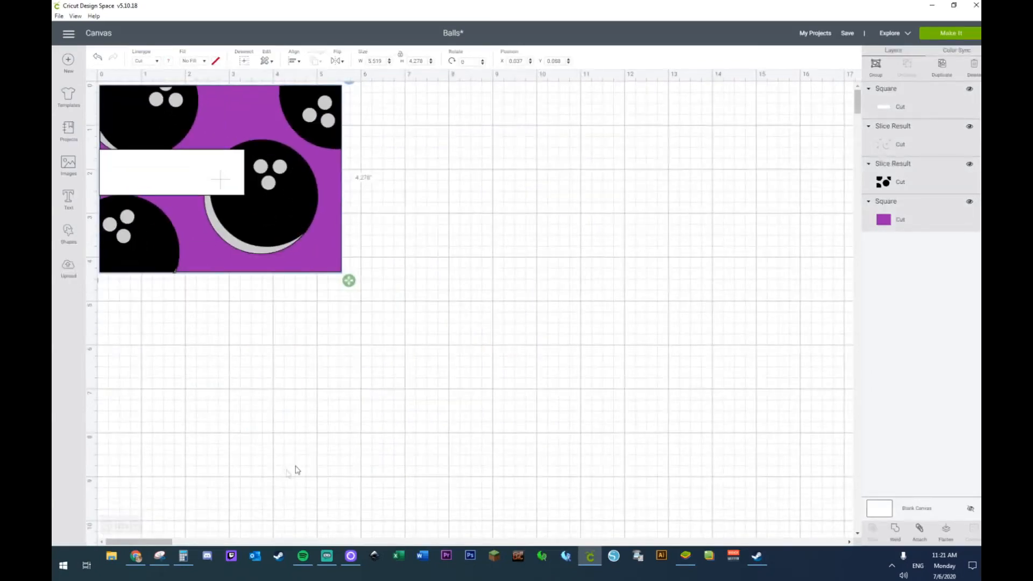
pyautogui.click(106, 525)
pyautogui.click(322, 436)
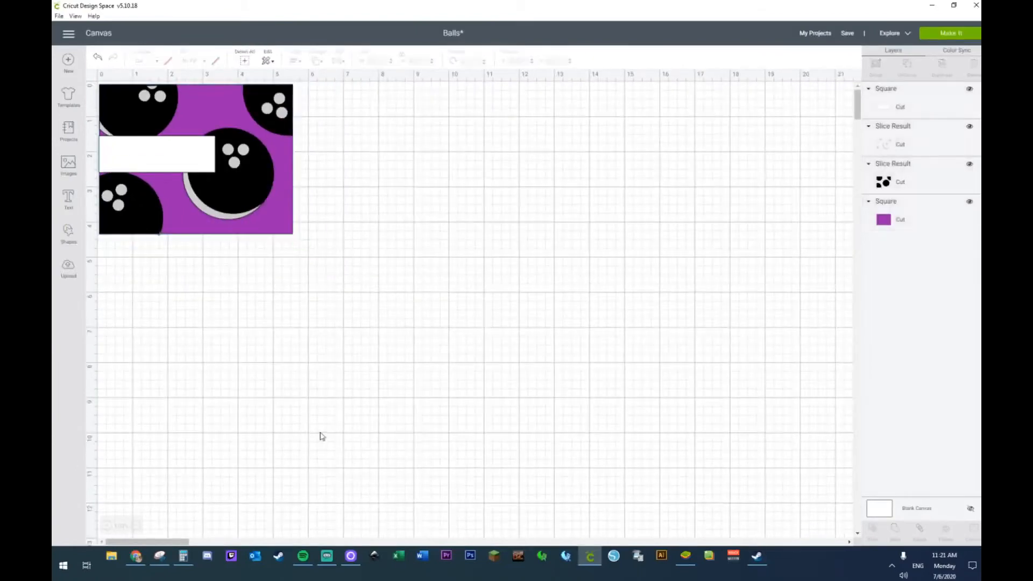
# Step: Send the project to cutting, check the gray, white, black and purple mat layouts, and continue to the machine connection stage
pyautogui.click(938, 34)
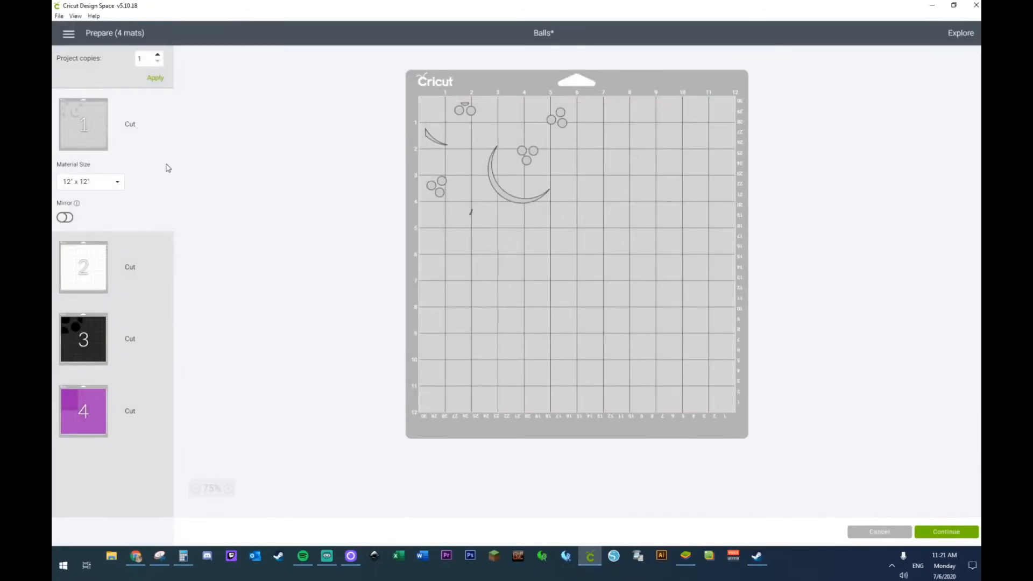
pyautogui.click(70, 274)
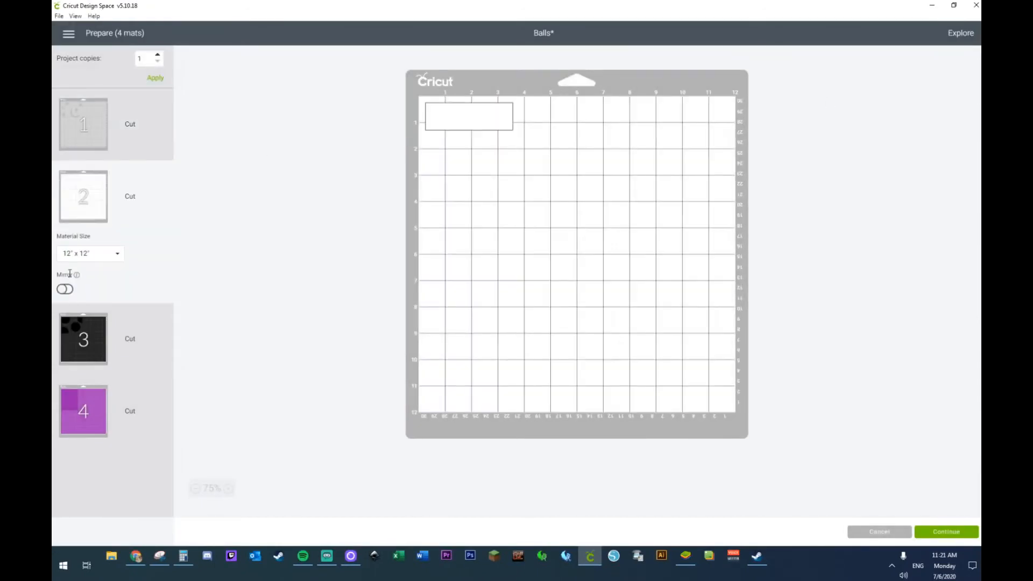
pyautogui.click(72, 343)
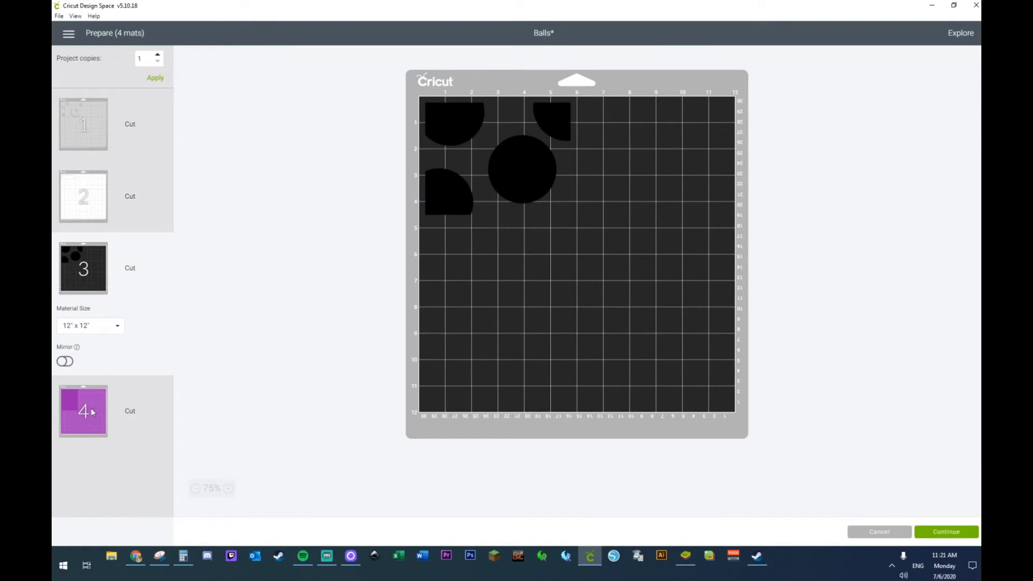
pyautogui.click(95, 412)
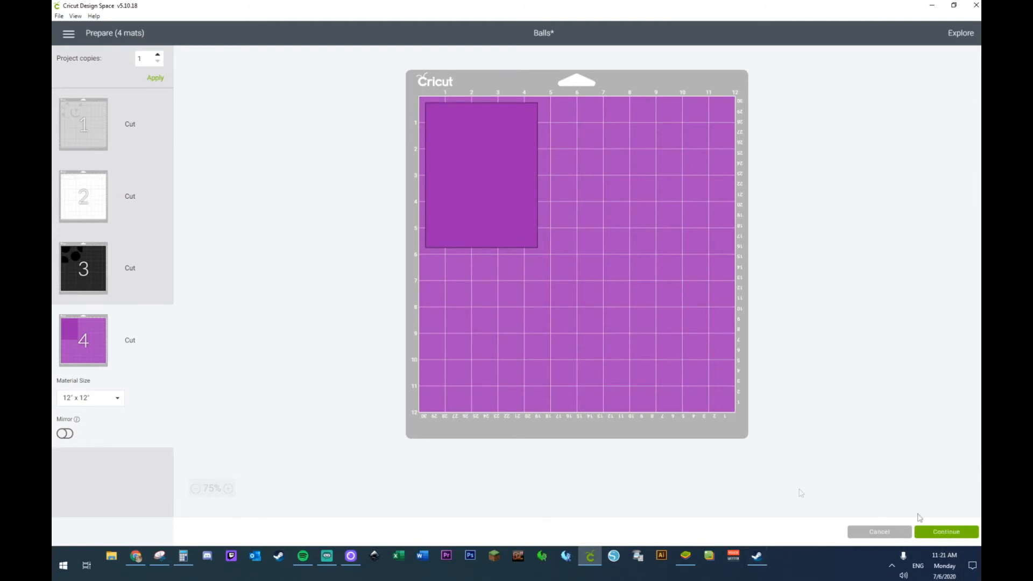
pyautogui.click(102, 138)
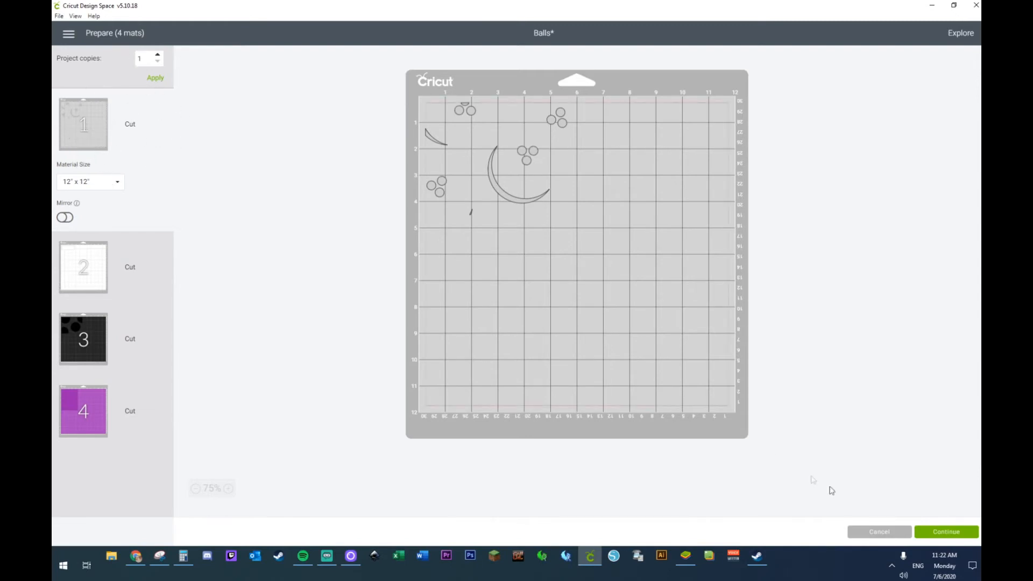
pyautogui.click(957, 533)
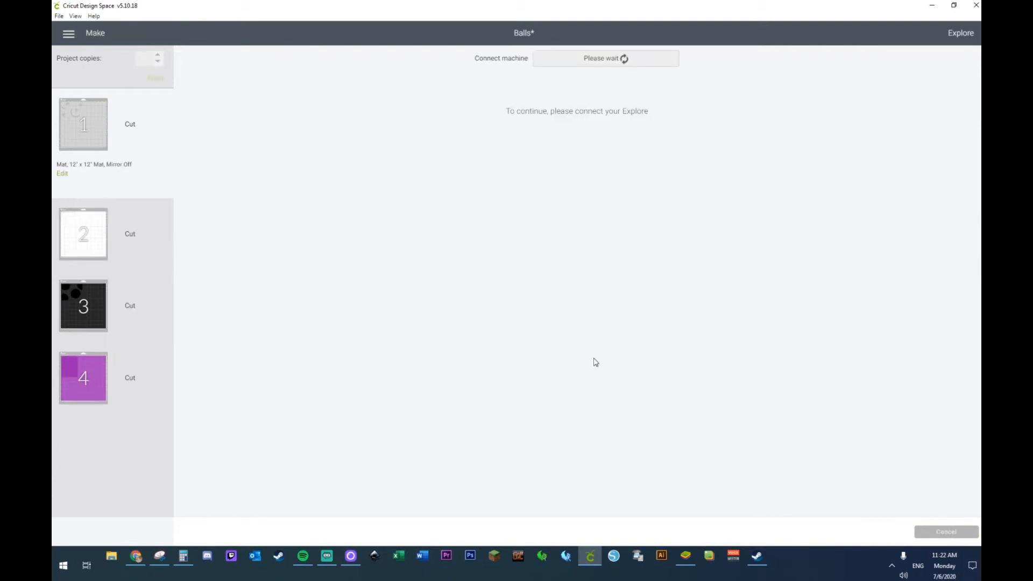